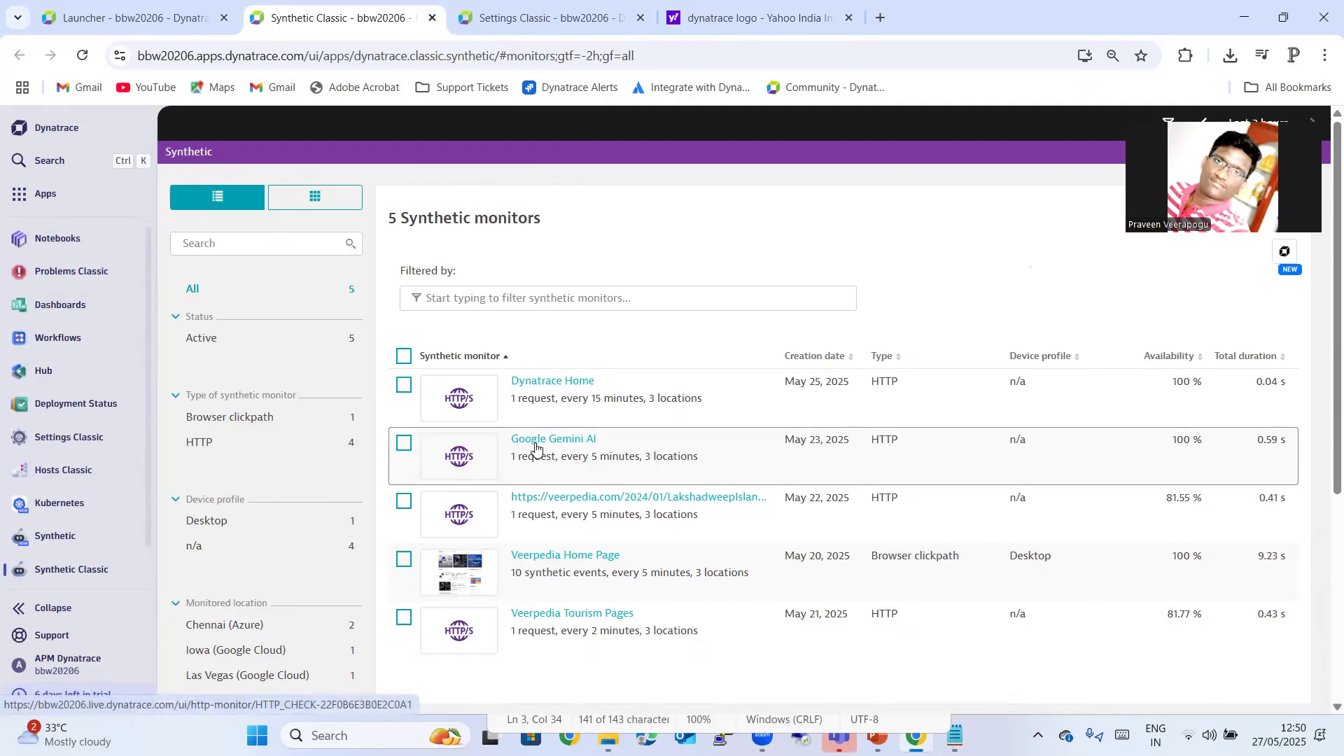
- Open the Google Gemini AI monitor in a separate tab and expand its availability for all locations
middle_click(536, 443)
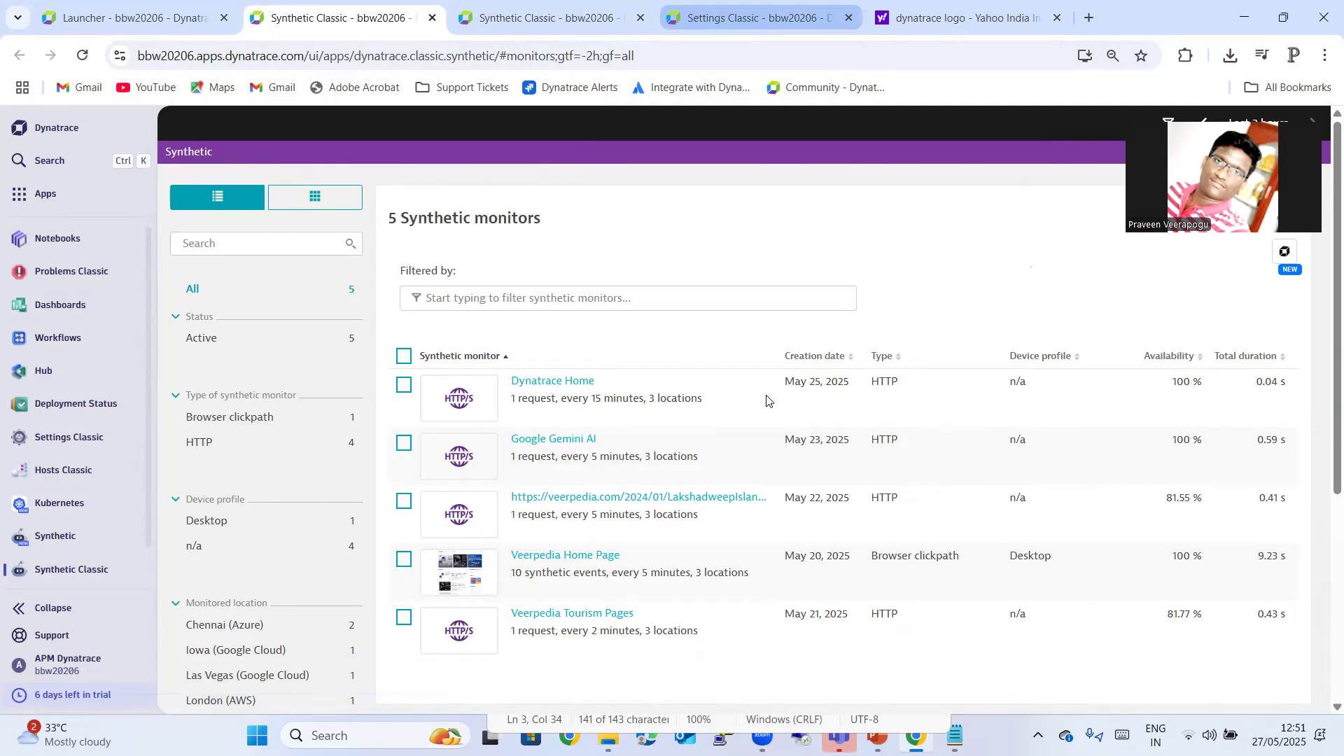
key("ctrl+Tab")
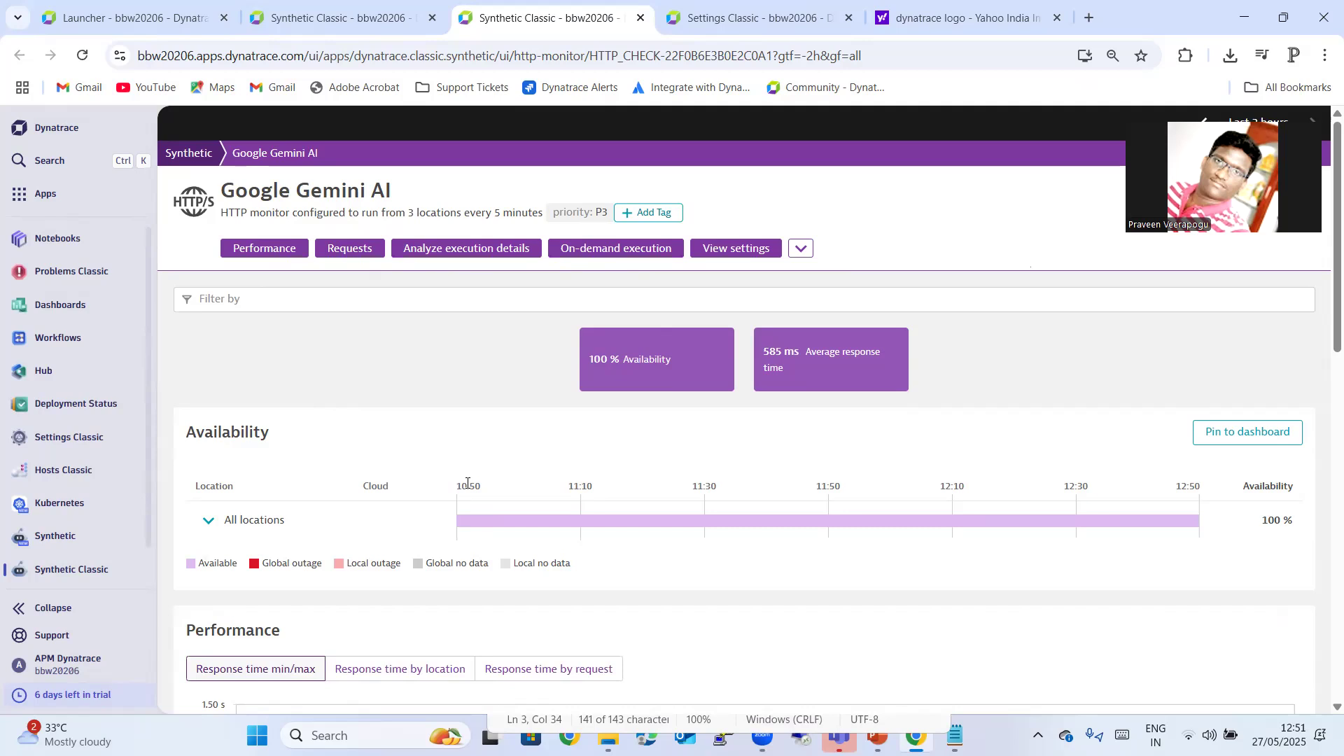
left_click(208, 520)
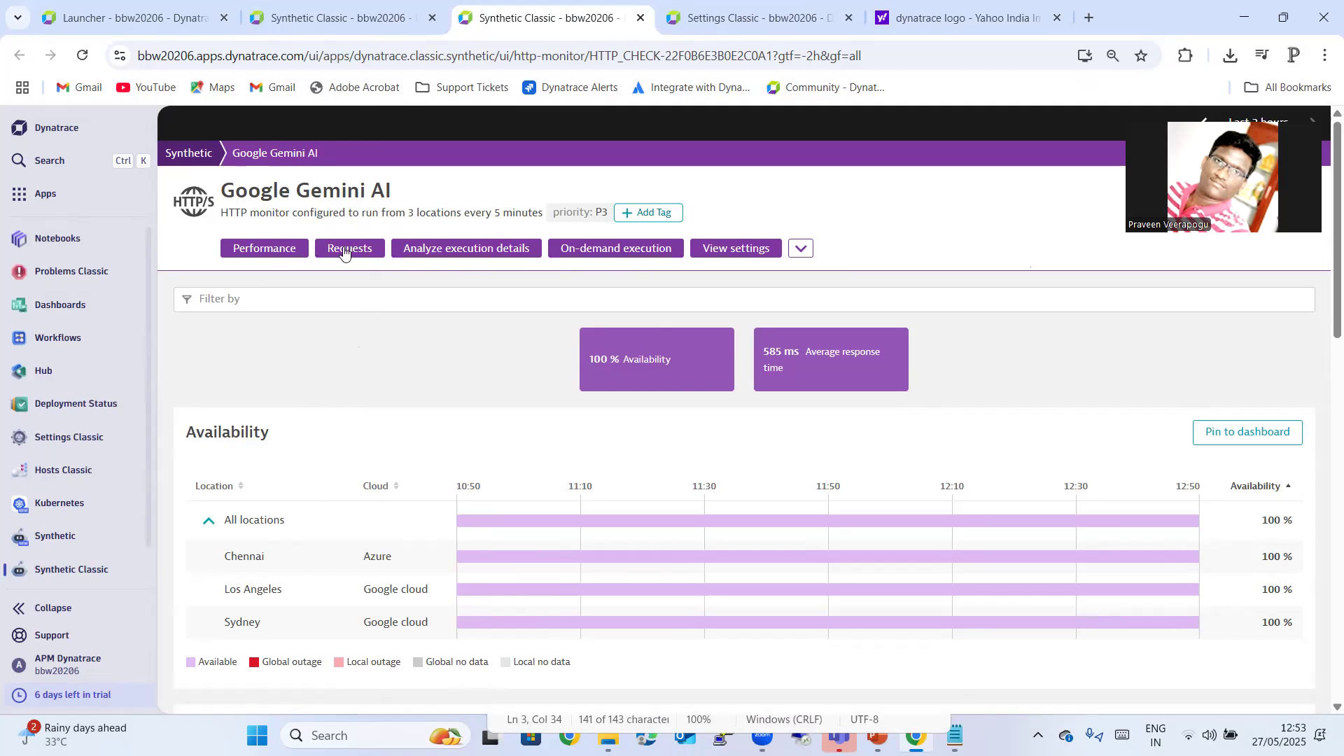
left_click_drag(226, 190, 394, 191)
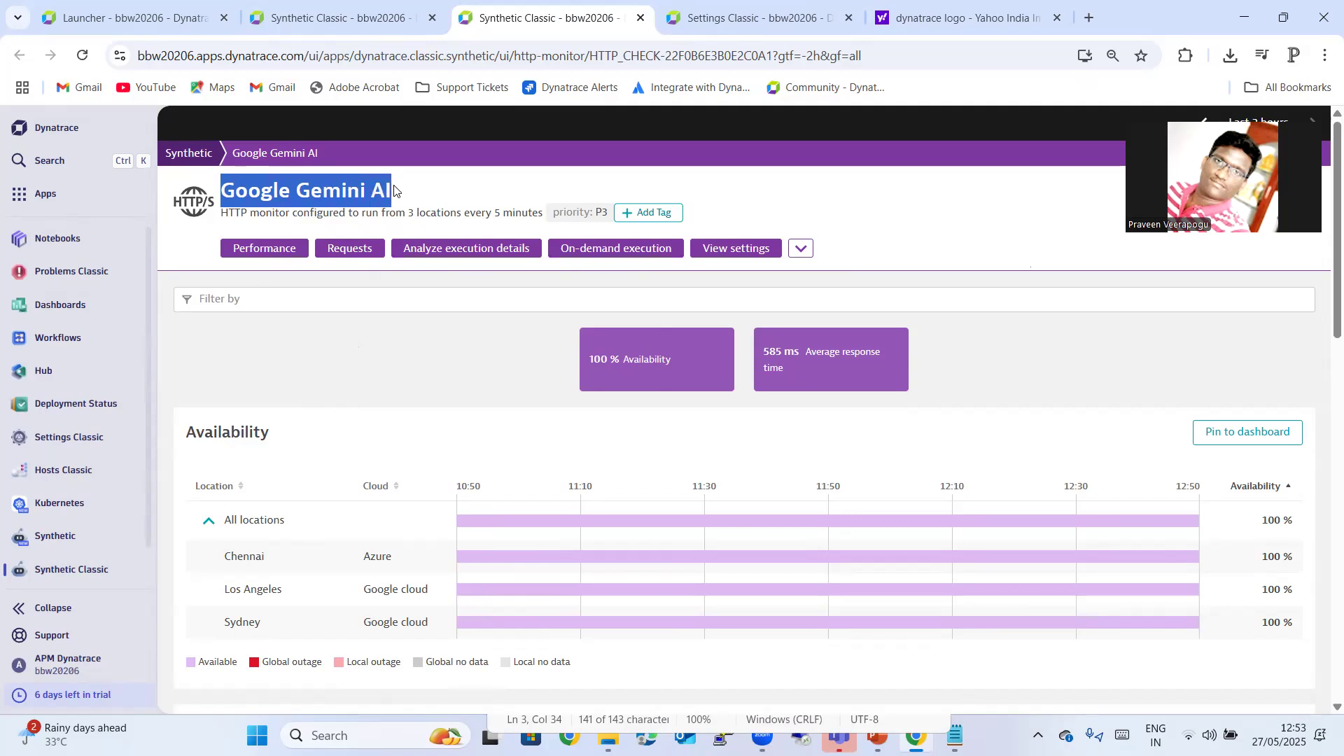
left_click(499, 190)
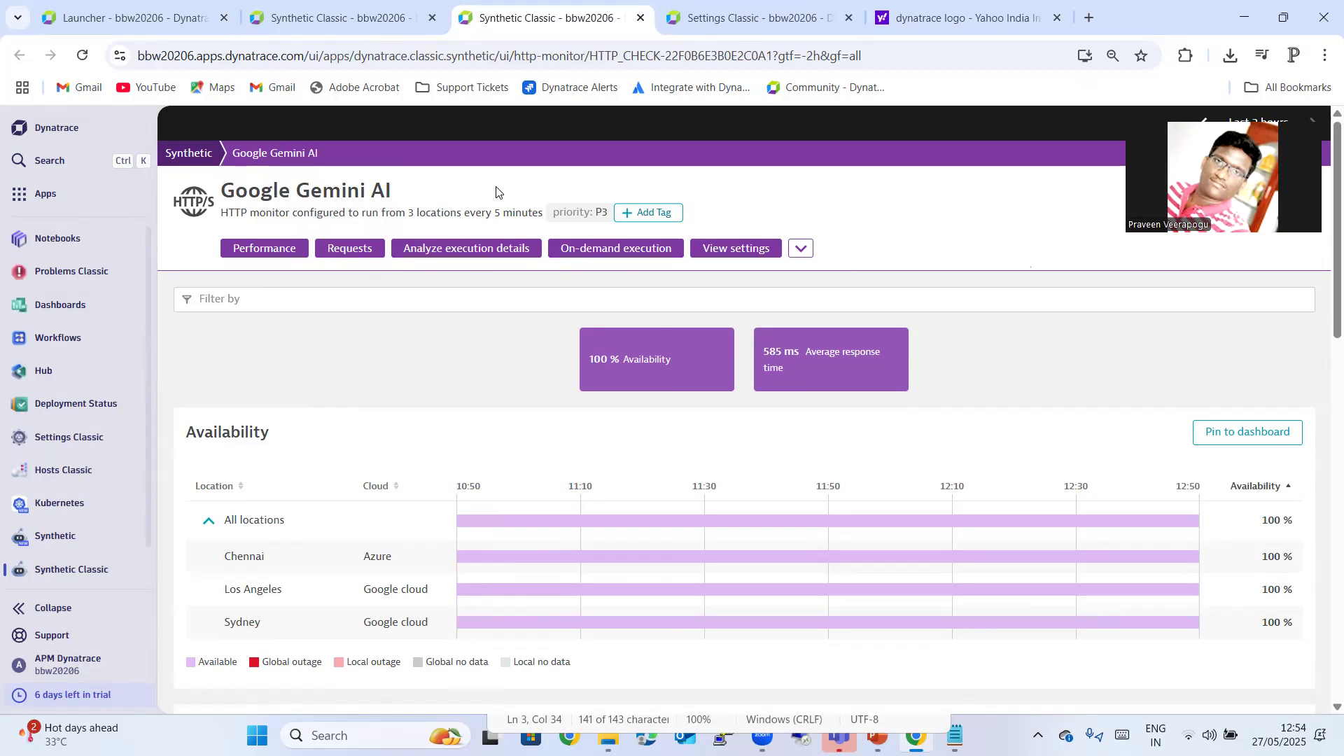
- Open Settings Classic in a separate tab and go to the Monitoring, alerting and availability page under Maintenance windows
scroll(40, 259, "down", 1)
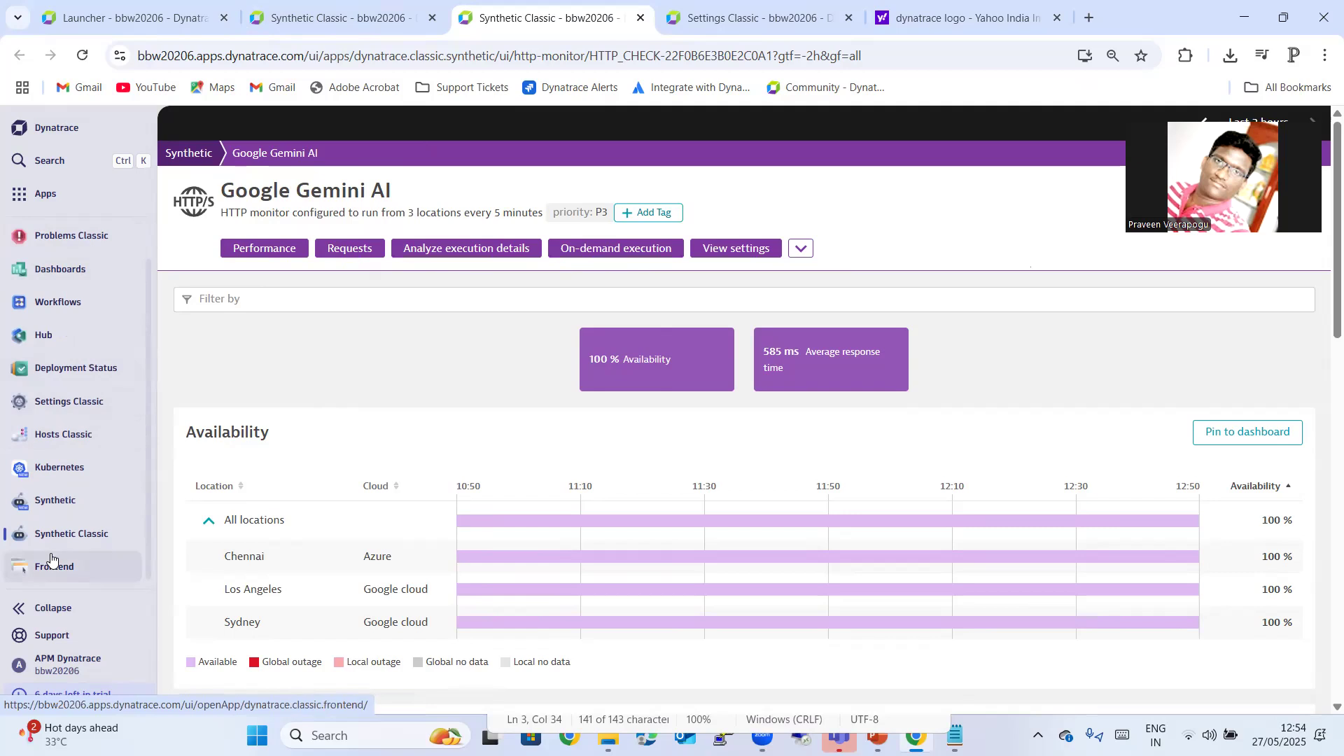
left_click(53, 405, "ctrl")
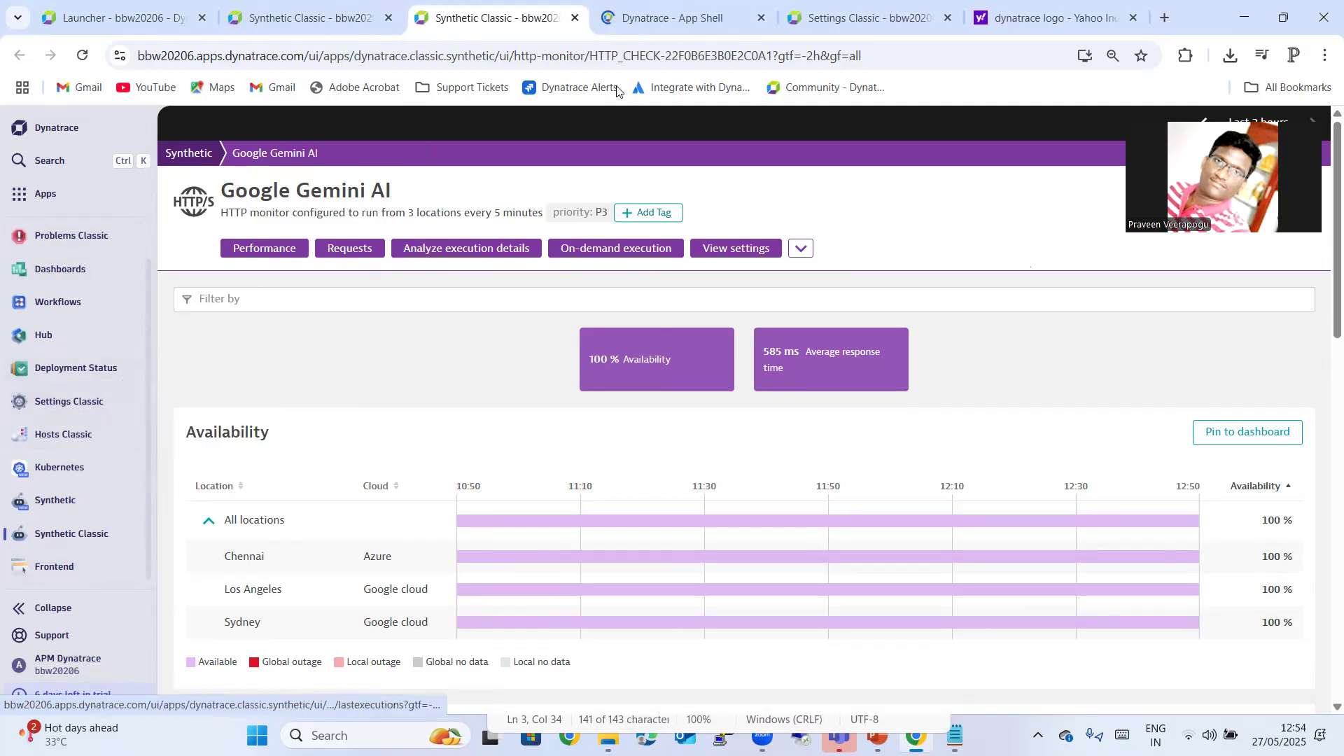
left_click(645, 28)
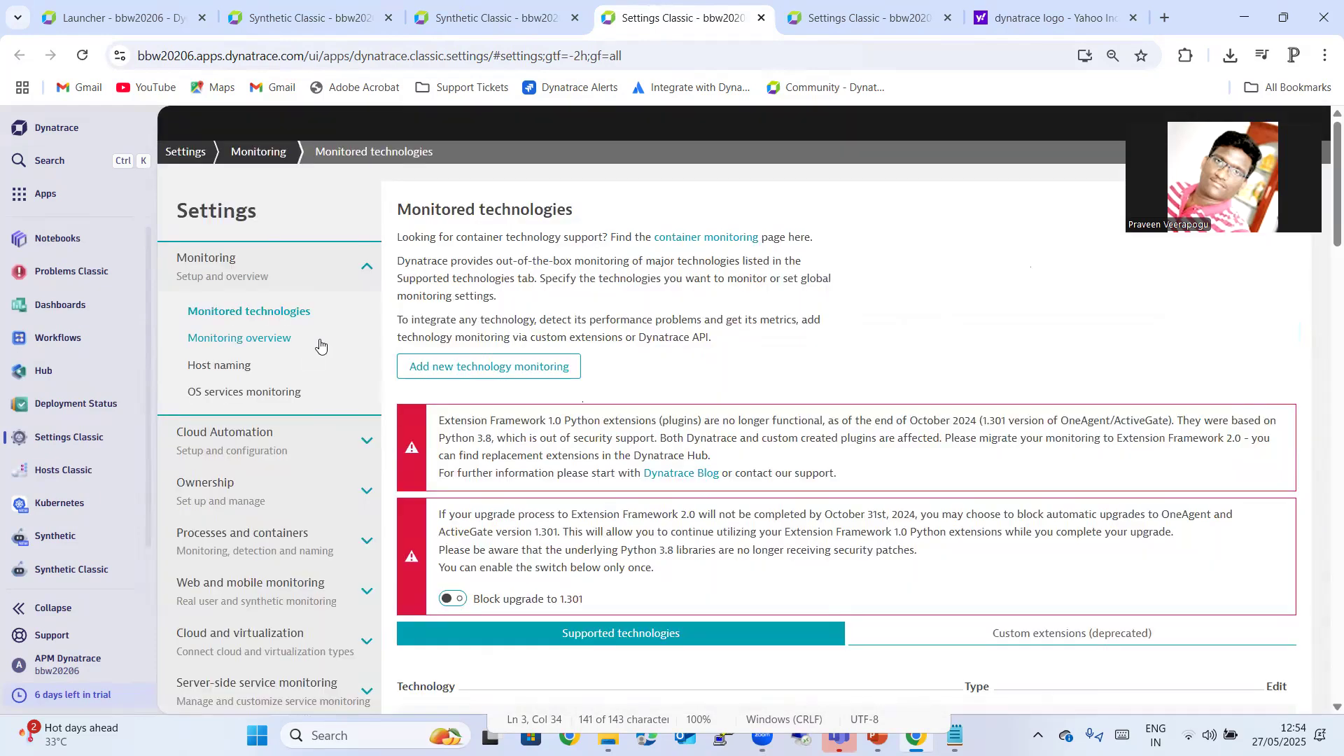
scroll(286, 339, "down", 10)
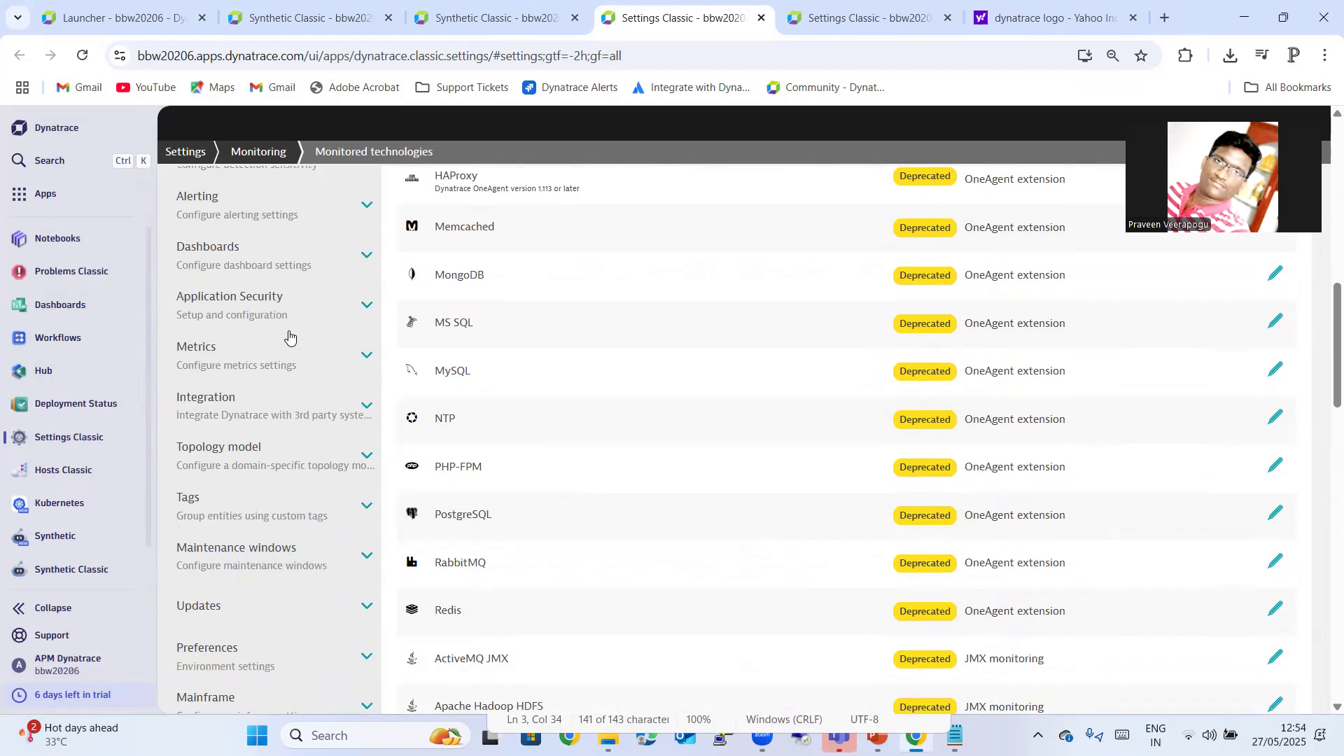
scroll(318, 426, "down", 2)
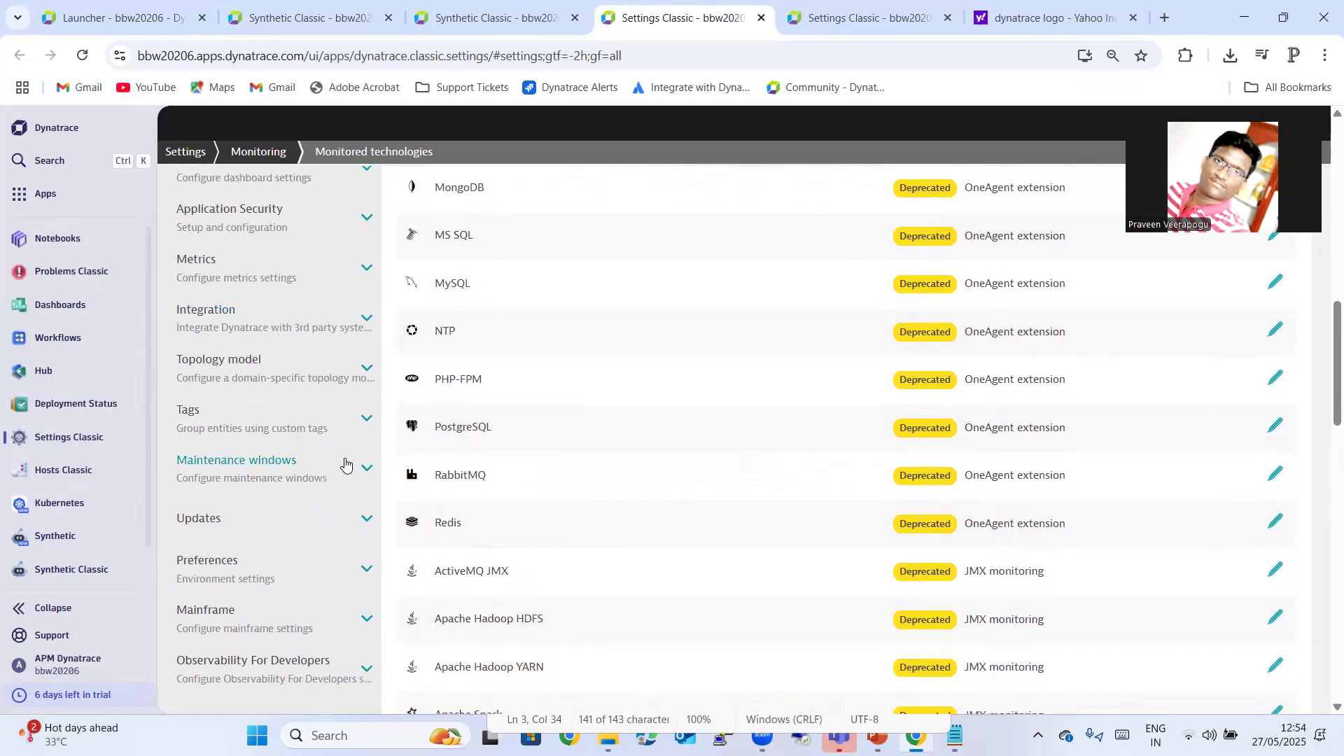
left_click(345, 464)
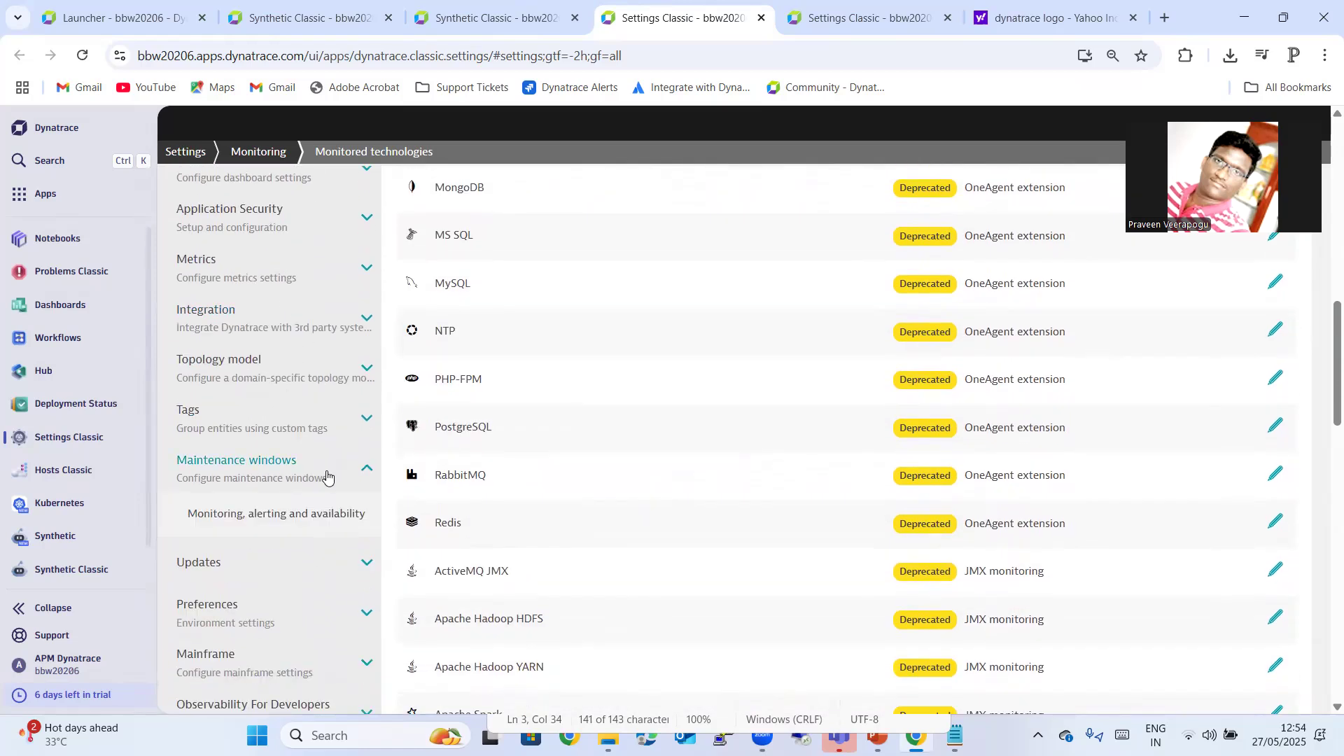
left_click(282, 515)
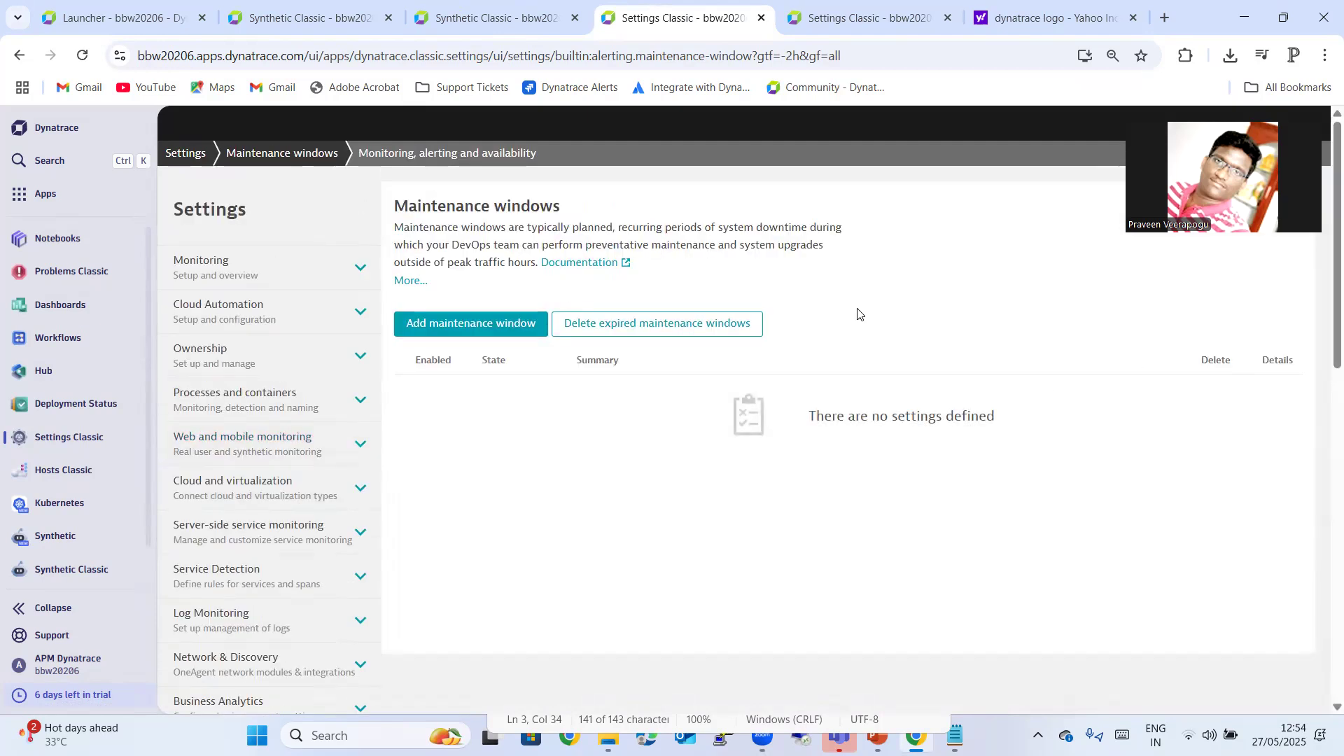
- Read the full maintenance windows description and examine the linked documentation on how to define a maintenance window
left_click(419, 281)
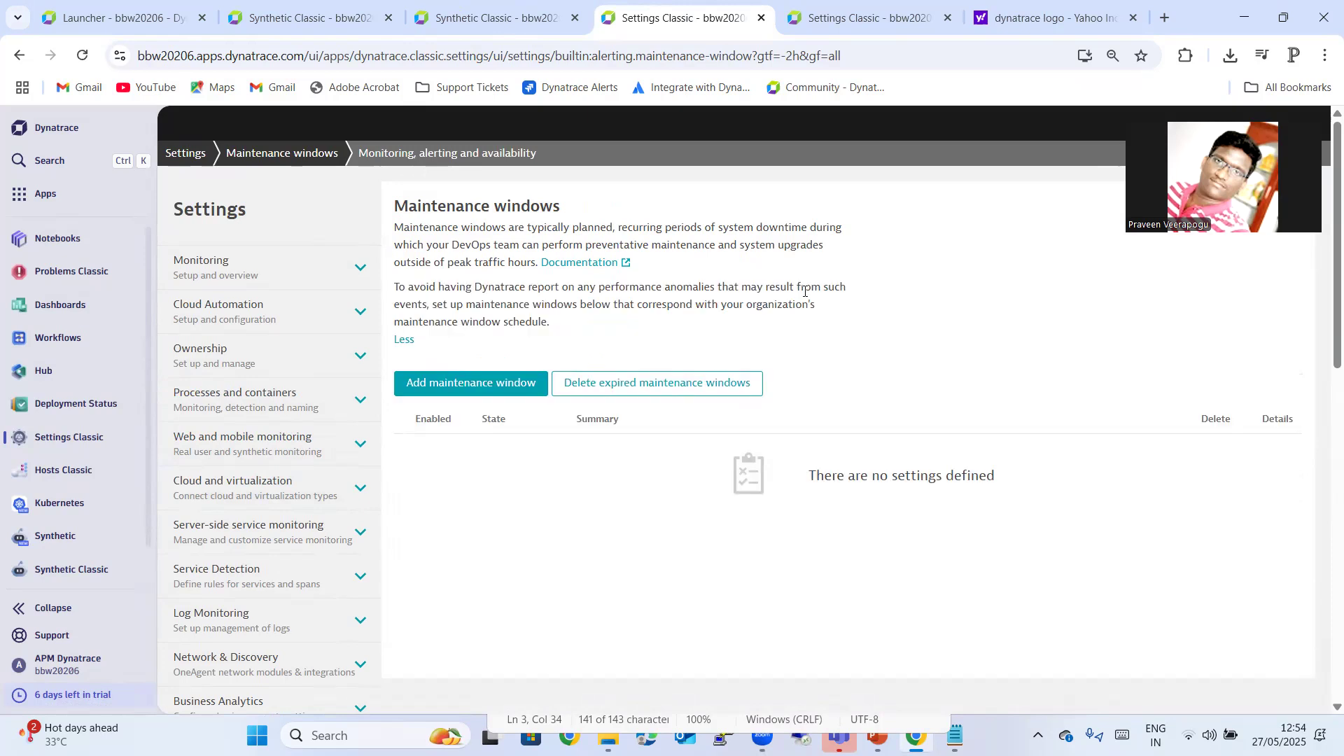
middle_click(575, 270)
left_click(730, 35)
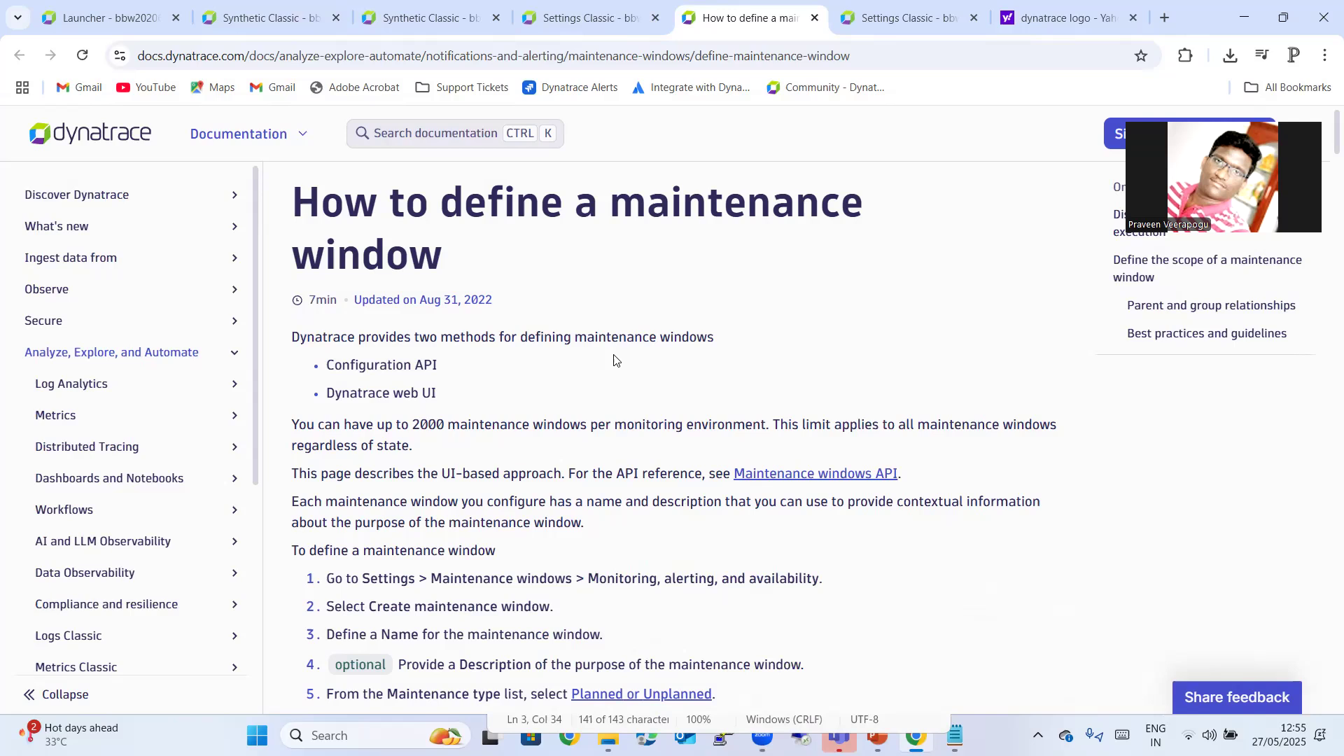
scroll(614, 360, "down", 9)
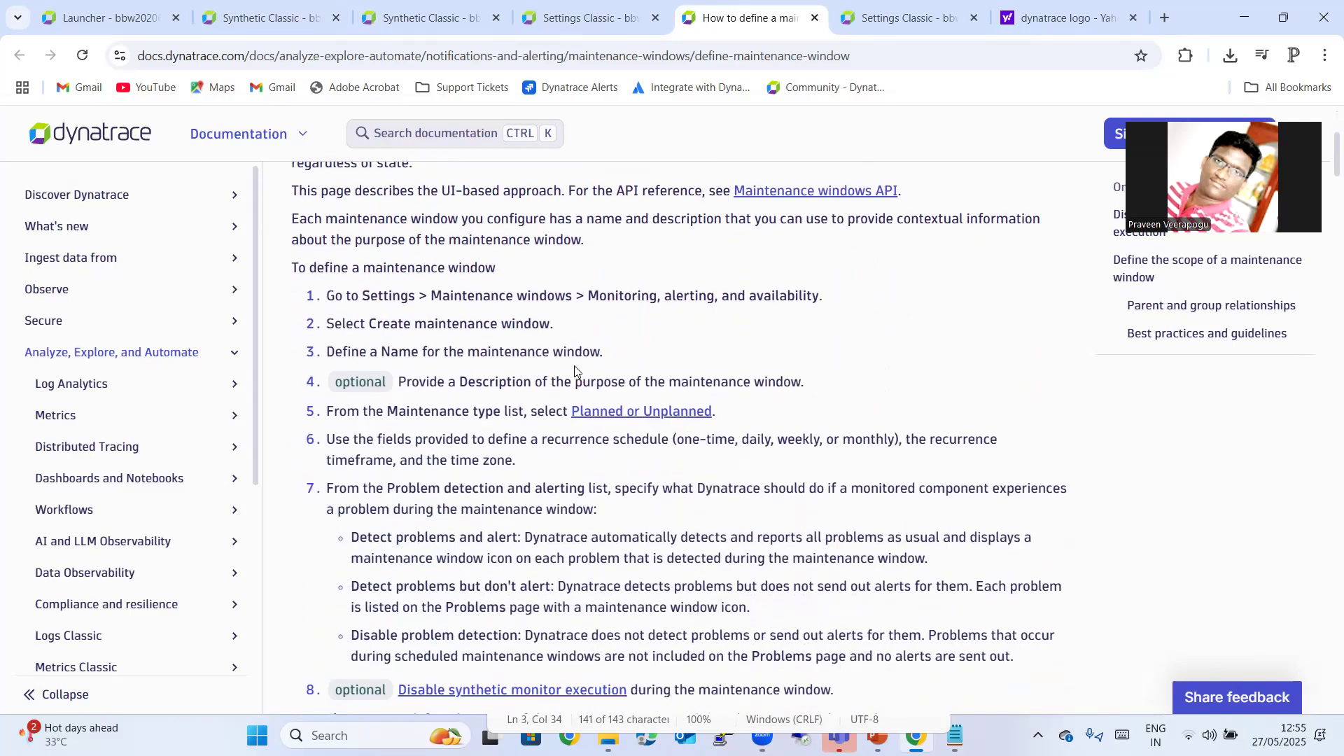
scroll(774, 312, "down", 4)
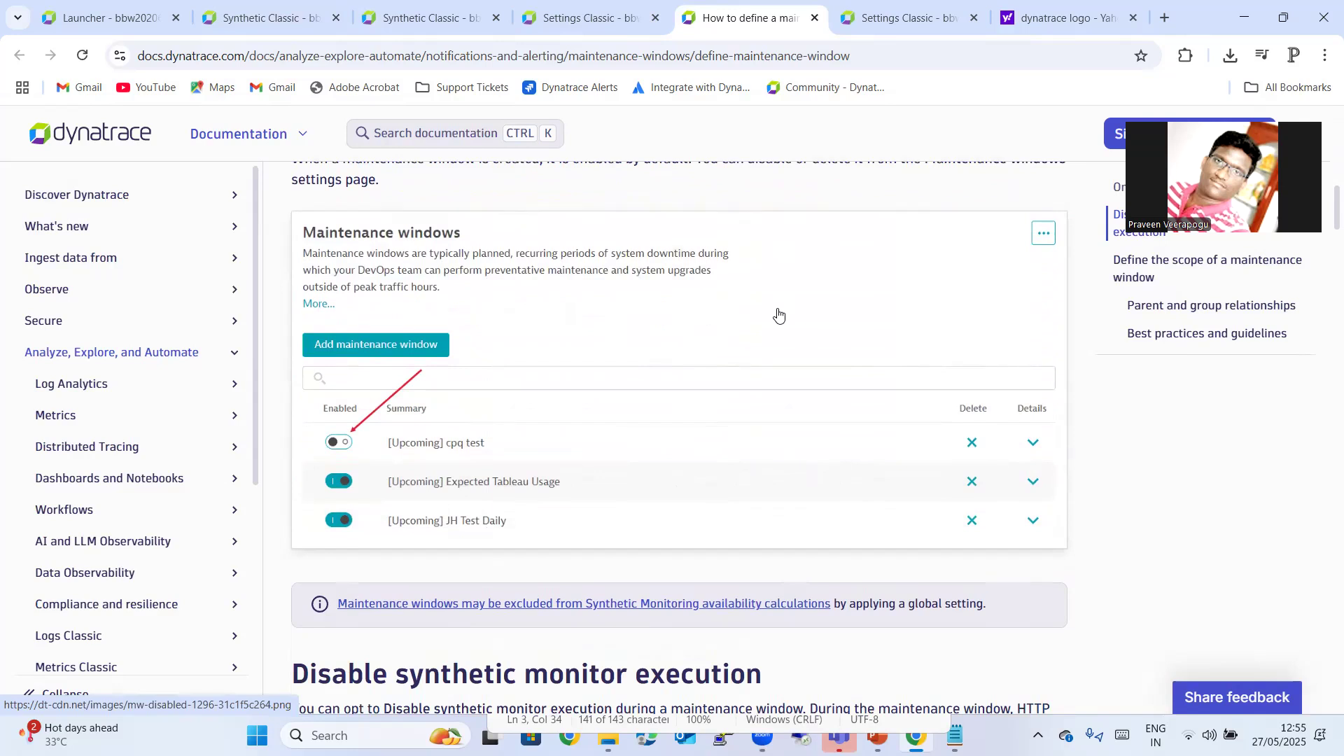
scroll(778, 315, "down", 6)
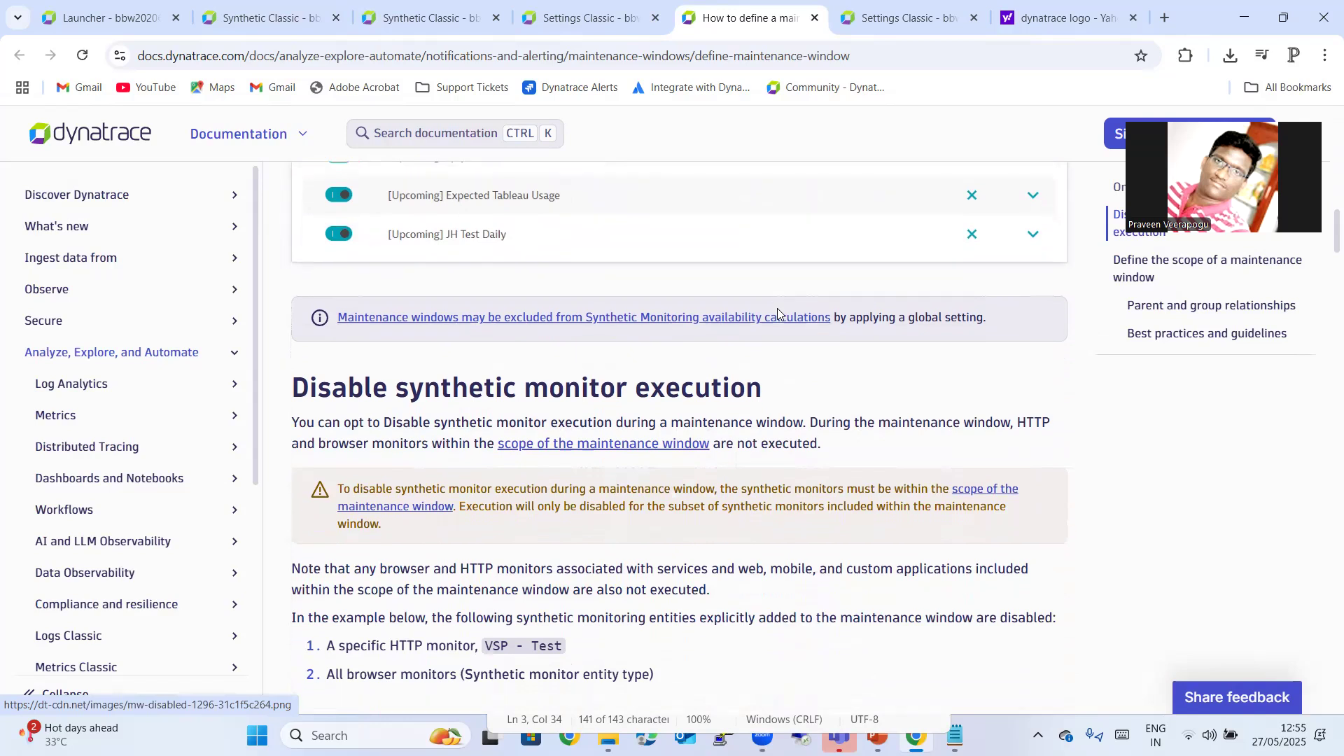
scroll(778, 313, "down", 2)
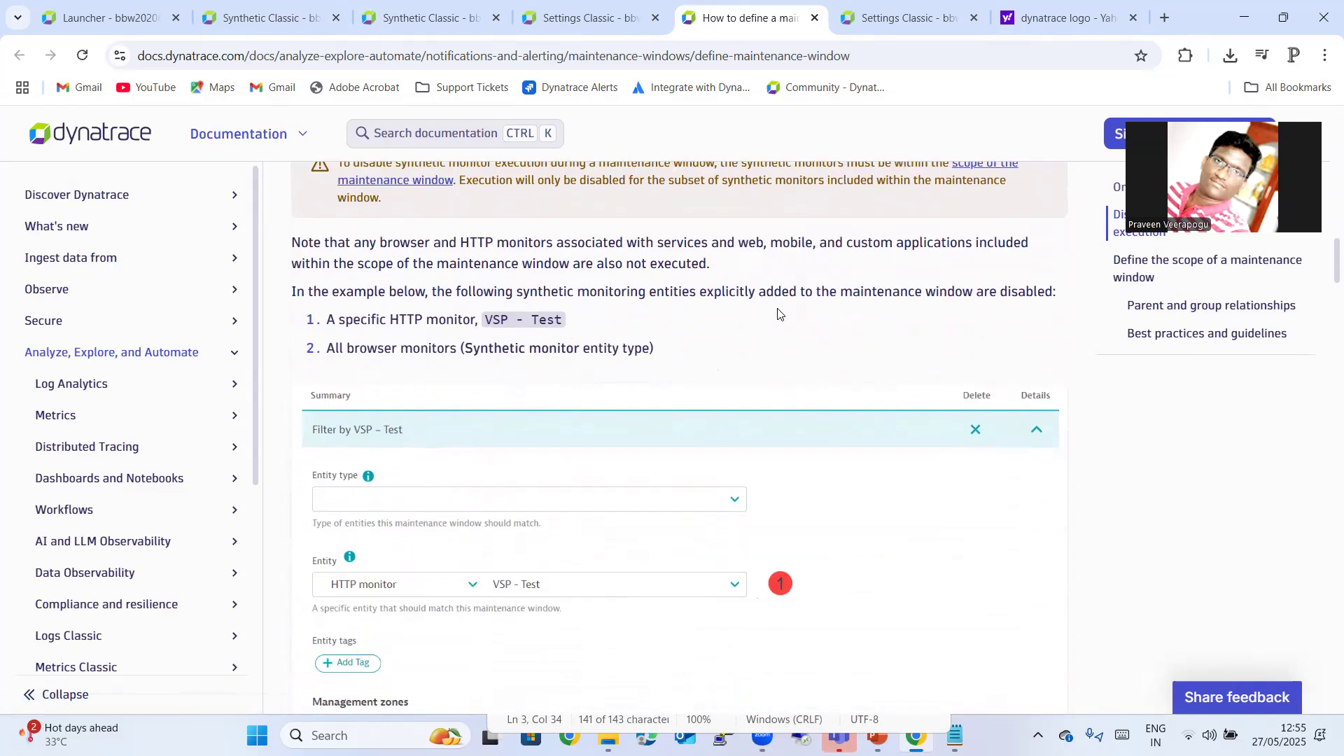
scroll(778, 313, "up", 12)
scroll(778, 315, "up", 4)
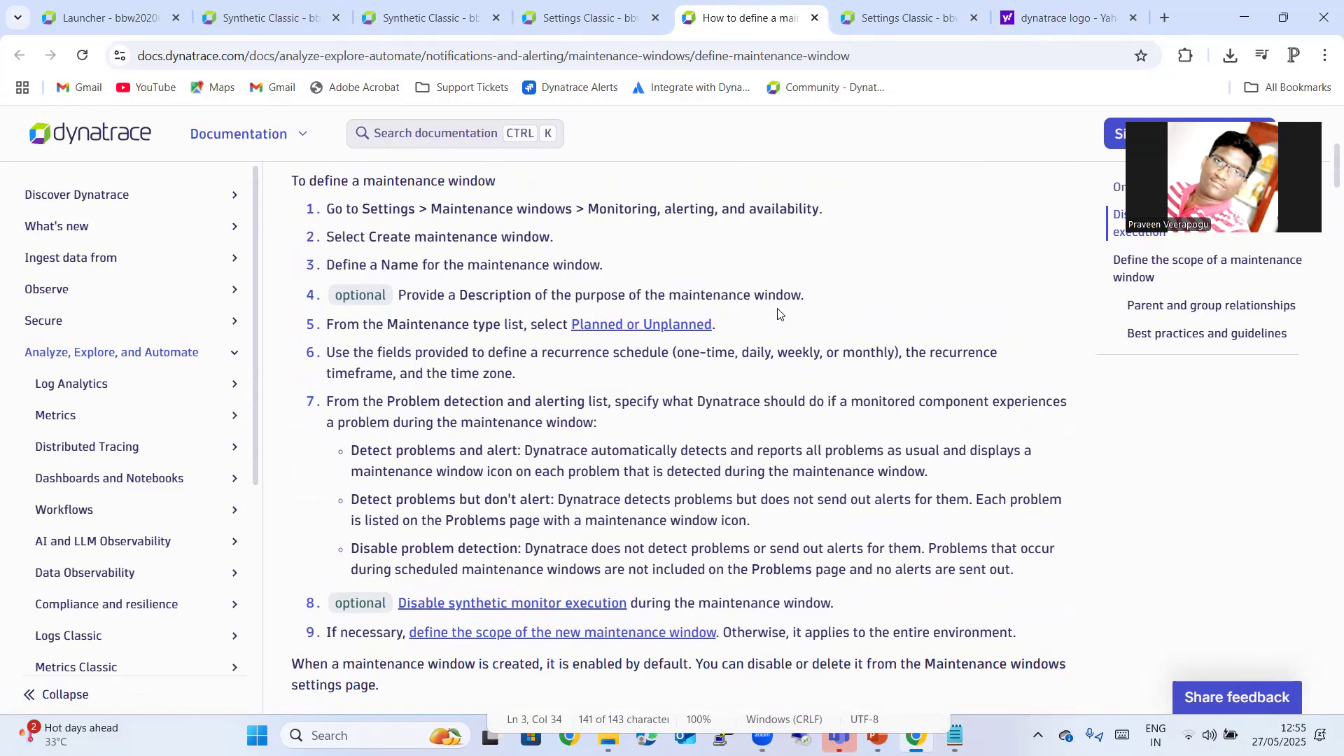
scroll(778, 314, "up", 5)
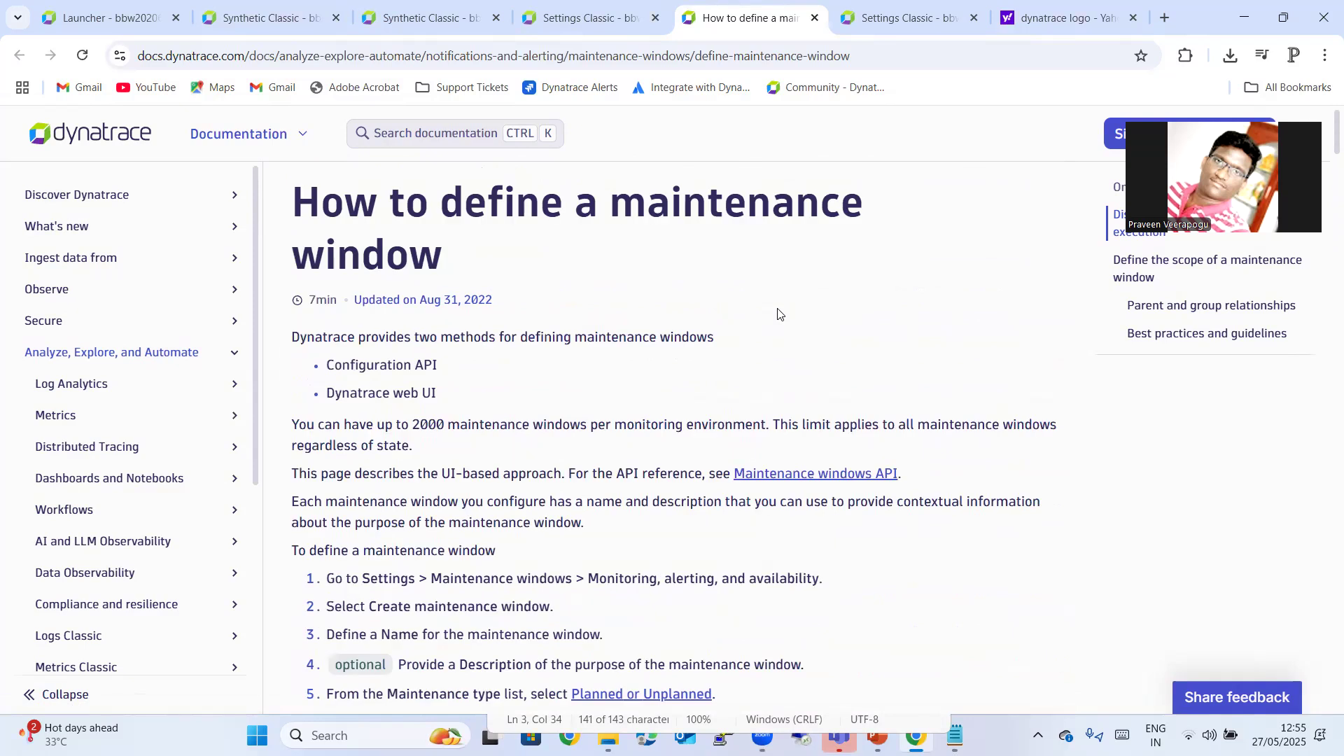
left_click(940, 58)
left_click(940, 59)
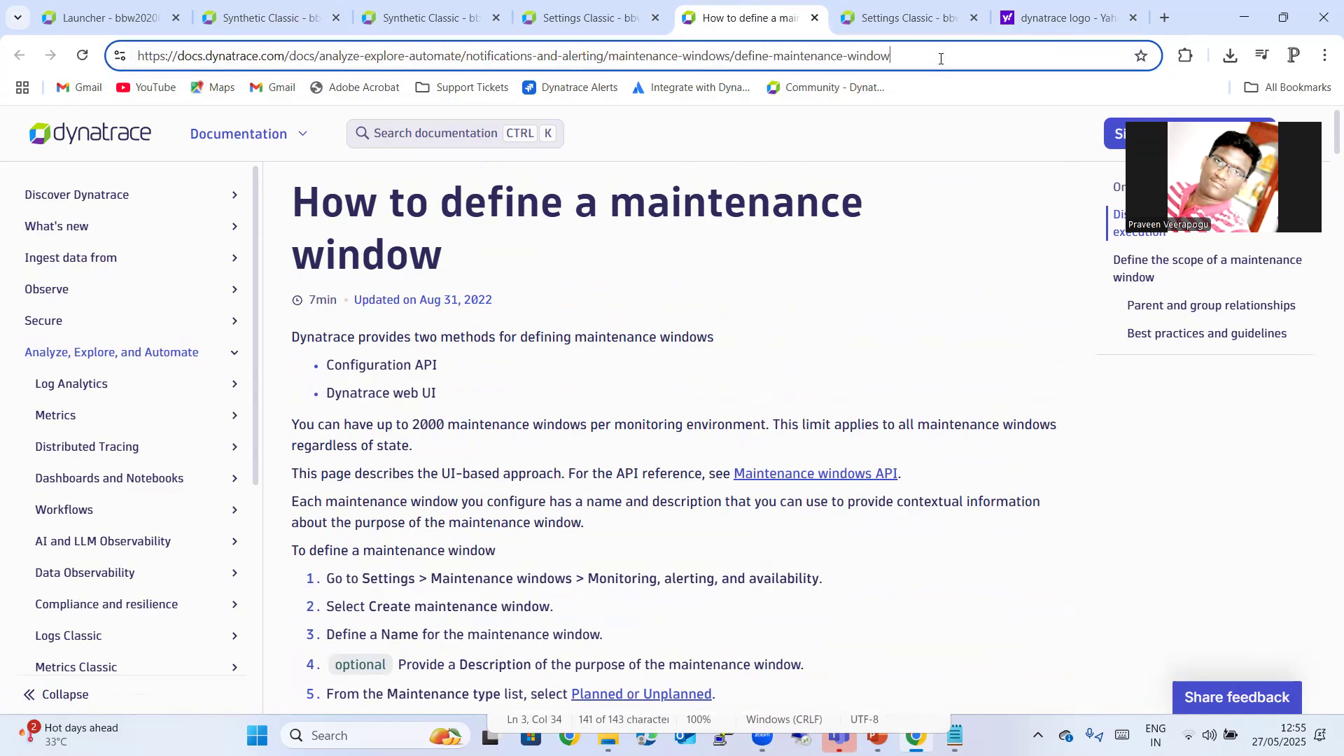
- Return to the Maintenance windows settings and add a new maintenance window
left_click(536, 32)
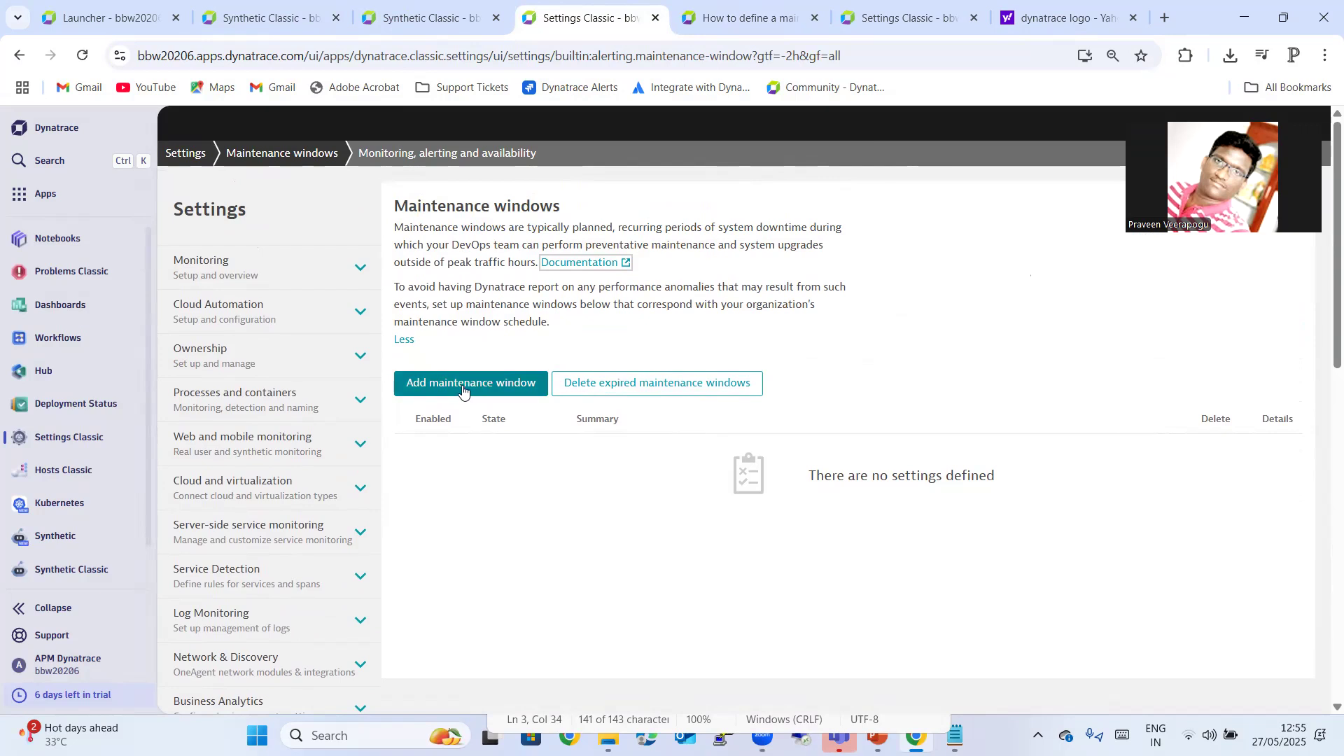
left_click(461, 389)
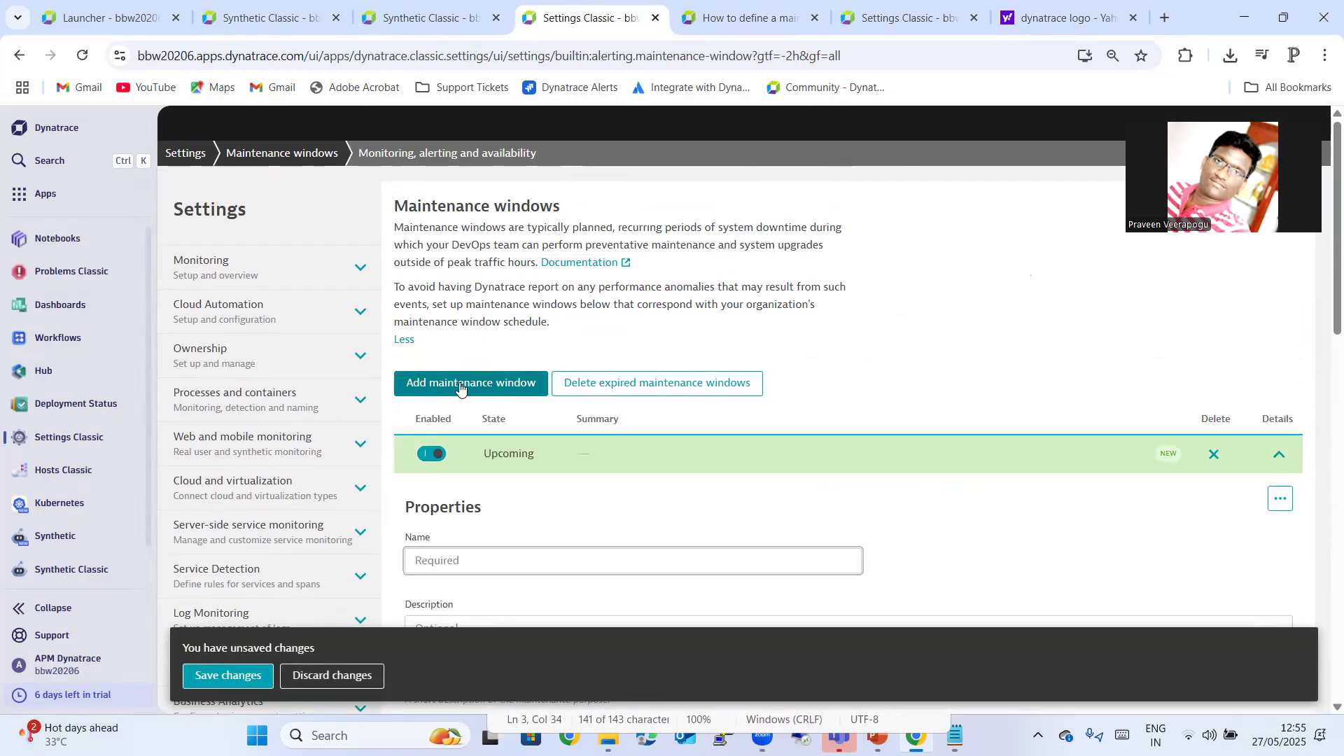
scroll(658, 399, "down", 3)
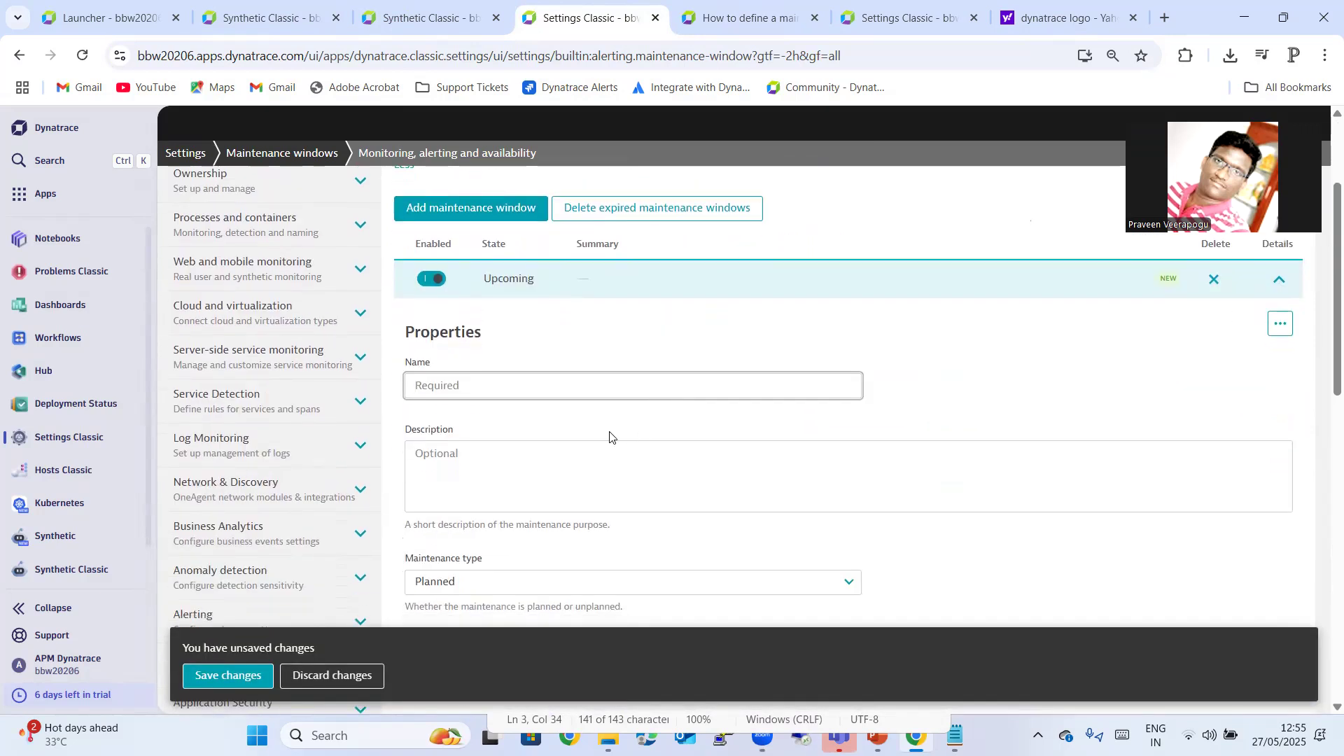
- Copy the monitor name "Google Gemini AI" from the title of its synthetic monitor page
left_click(374, 27)
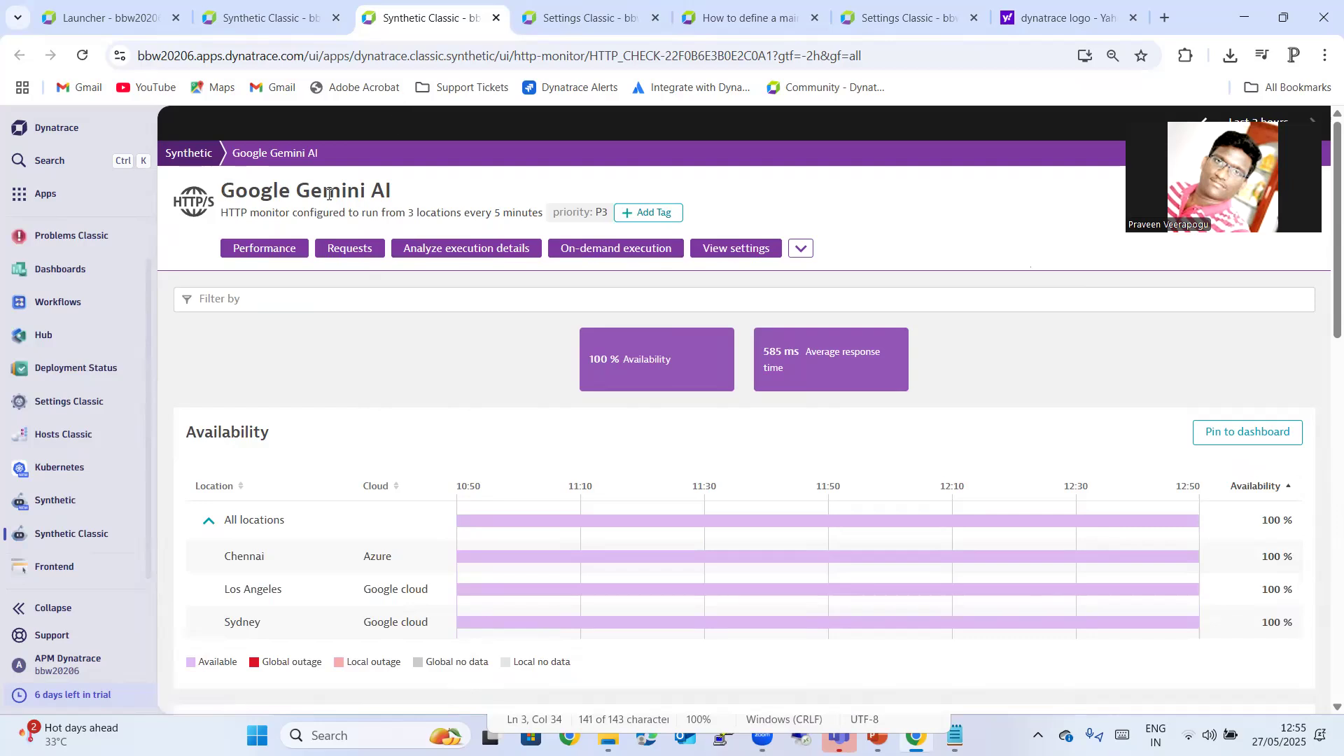
left_click_drag(221, 191, 398, 201)
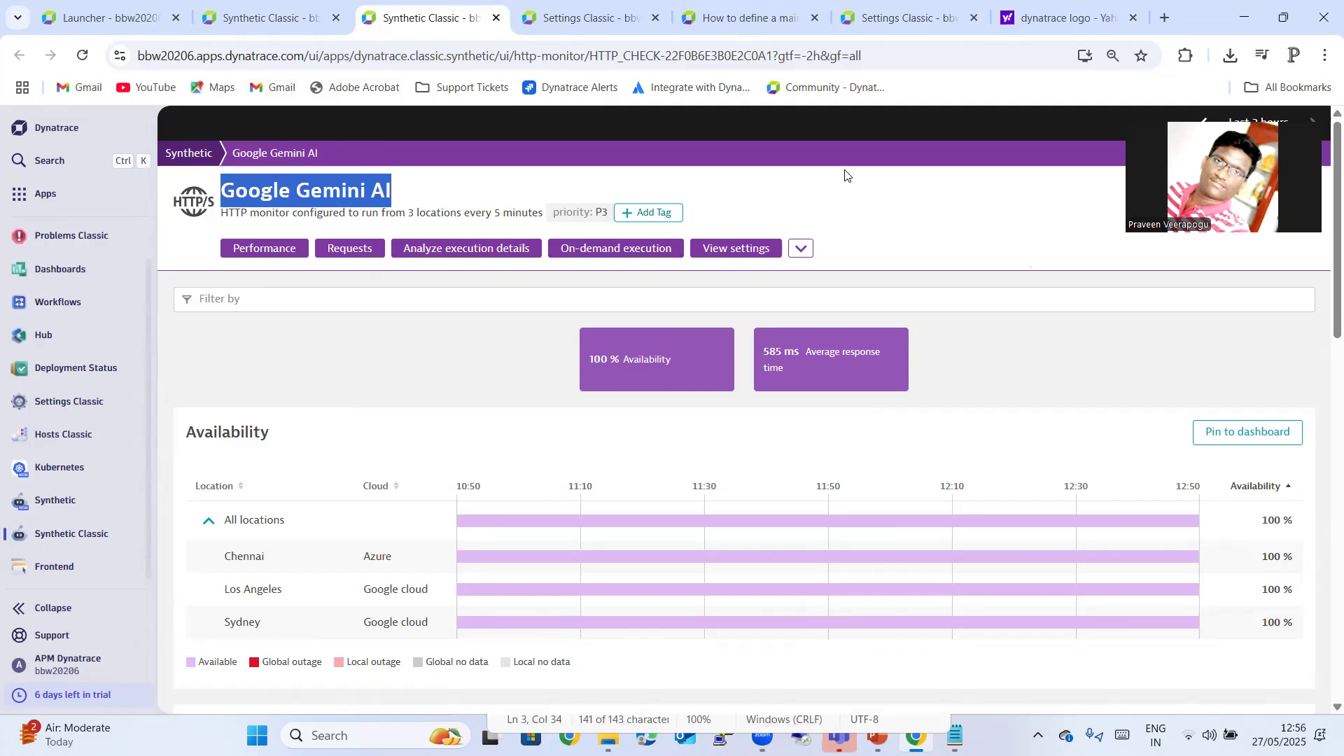
left_click_drag(222, 196, 392, 202)
key("ctrl+c")
left_click(879, 232)
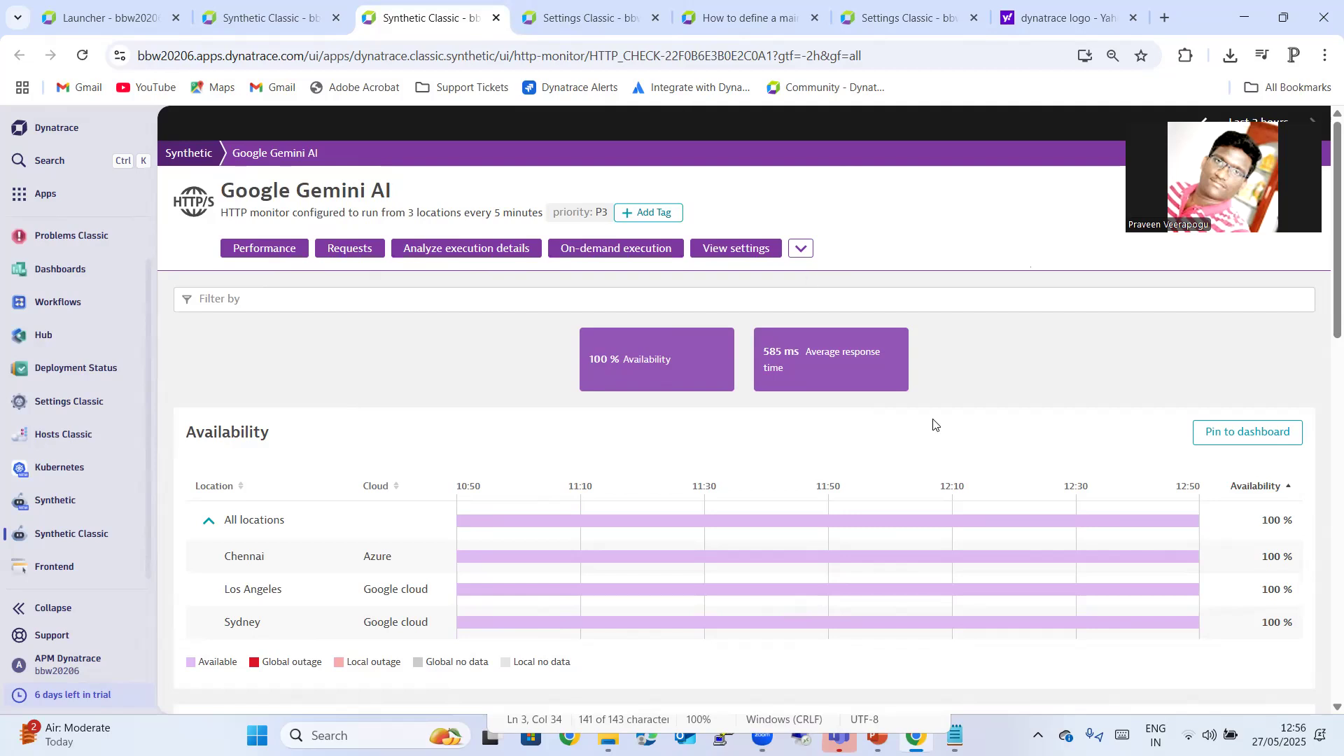
- Name the new maintenance window "Google Gemini AI Synthetic Maintenance Window", reusing the copied monitor name and correcting the spelling of "Maintenance"
left_click(560, 19)
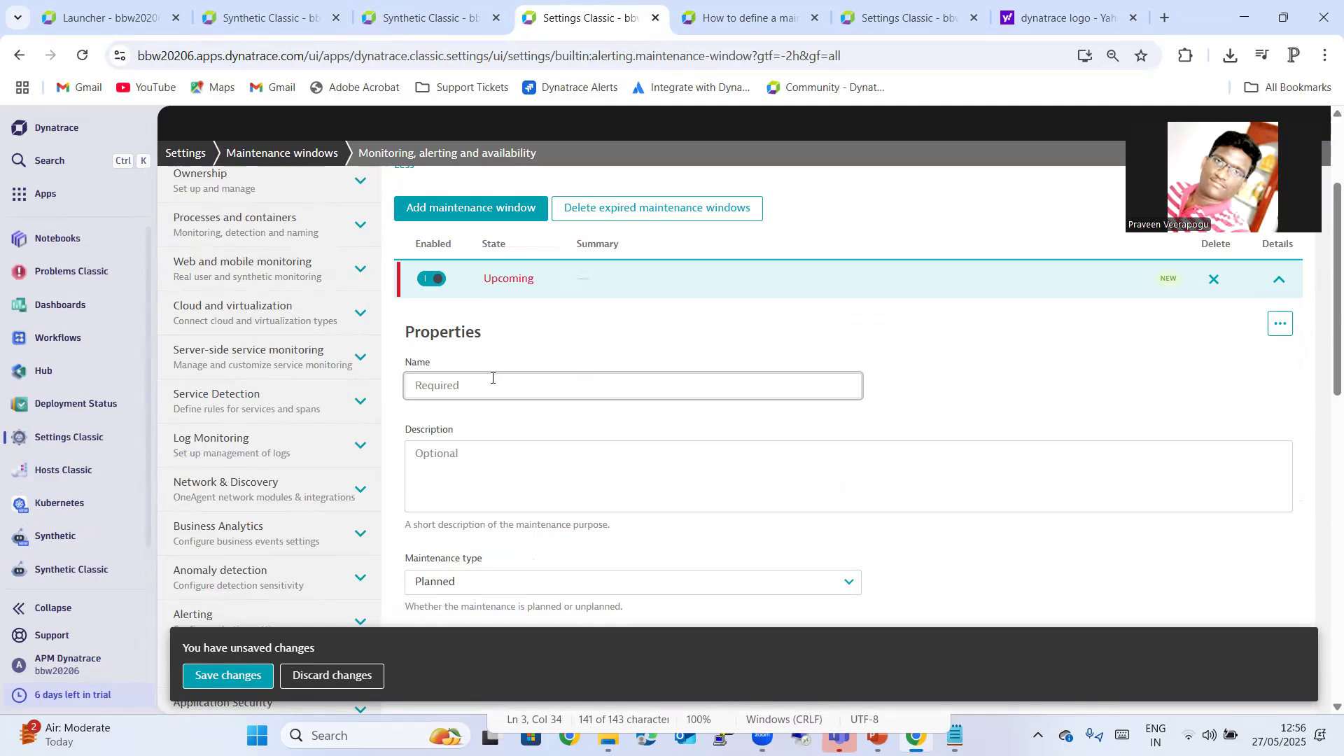
key("ctrl+v")
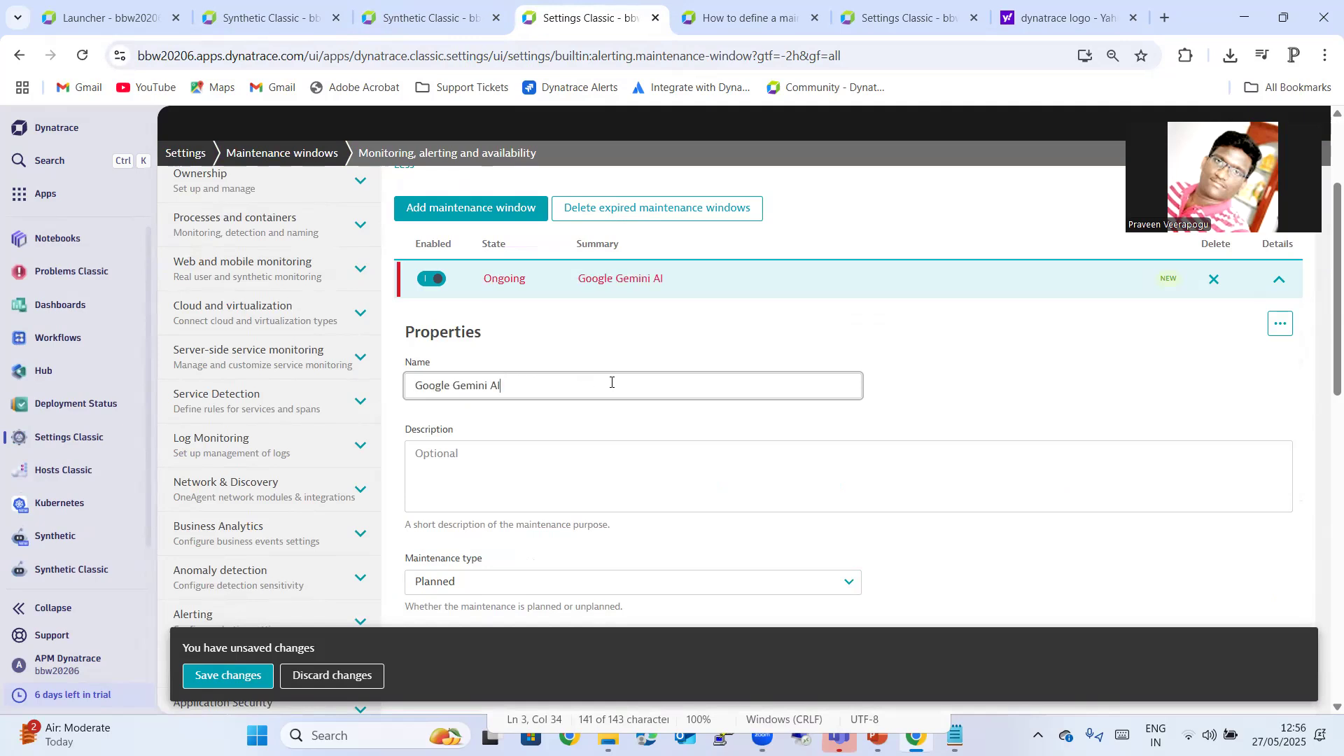
type("Synt")
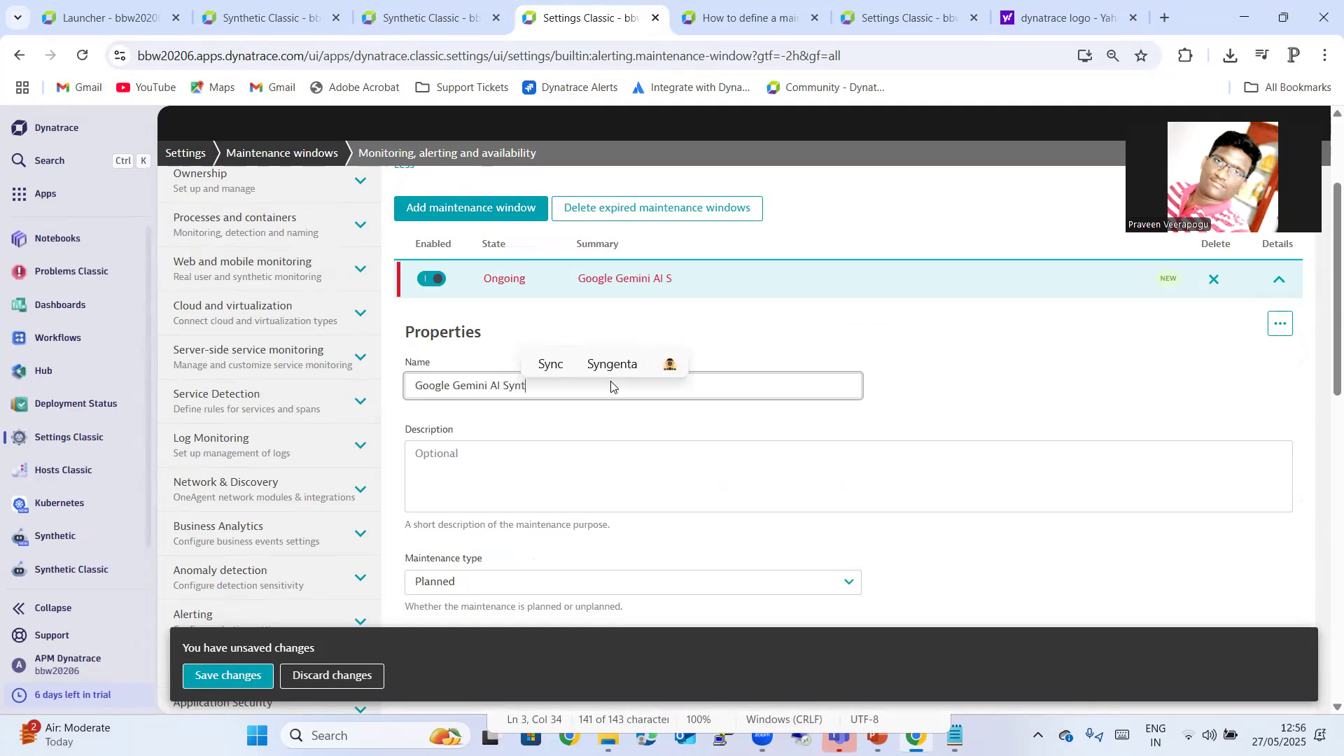
type("hetic ")
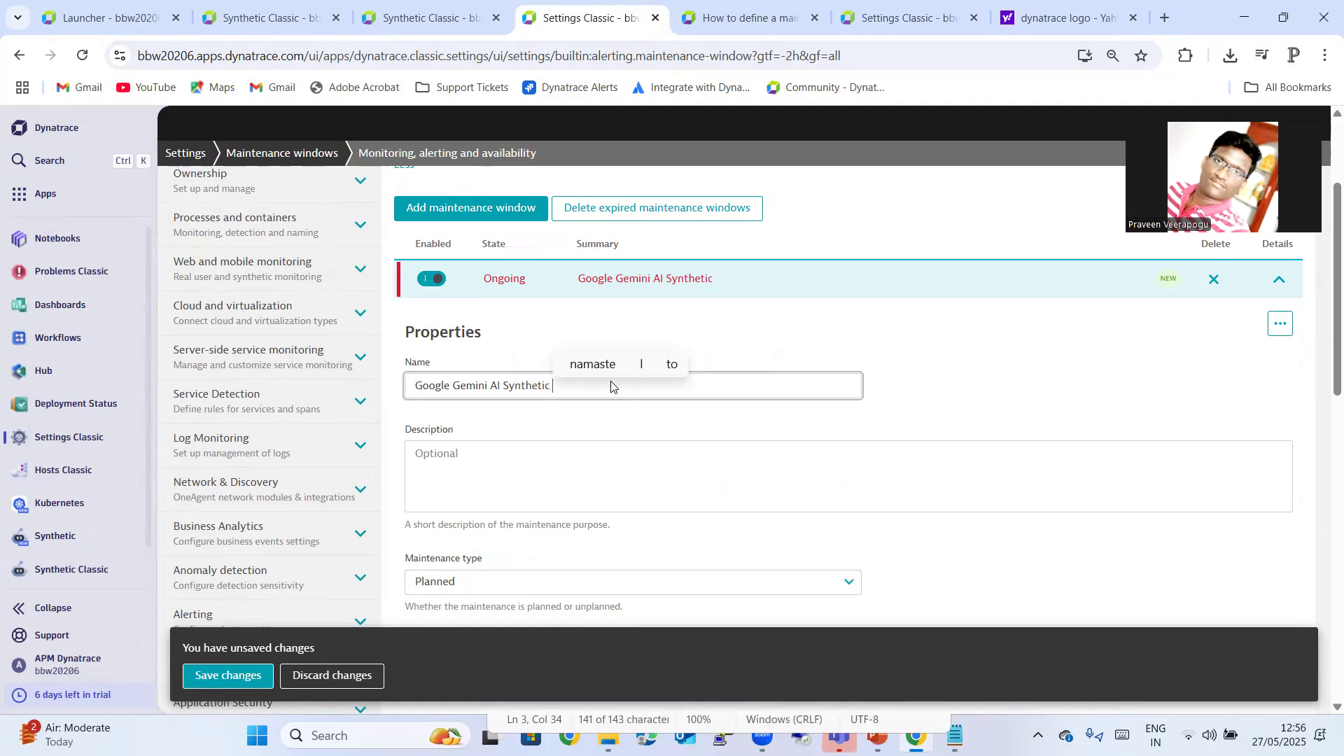
type("Mainten")
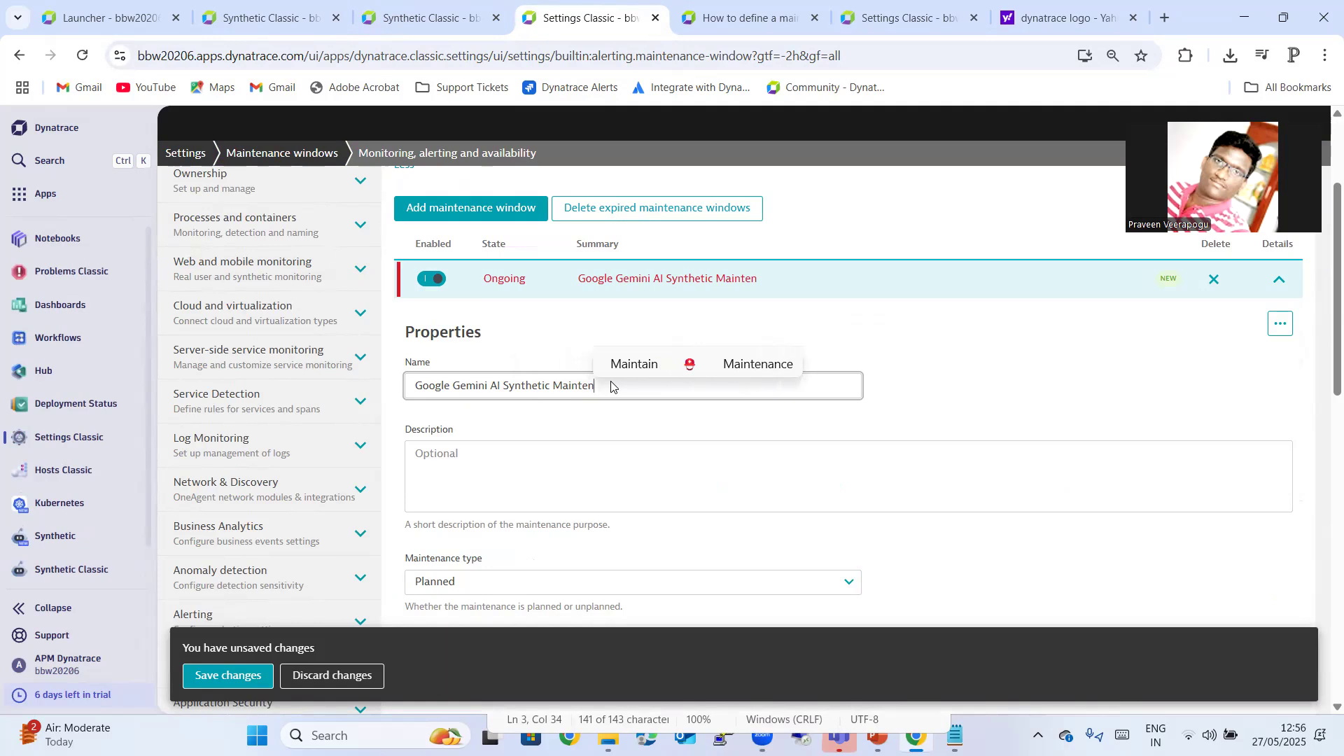
type("ence Window")
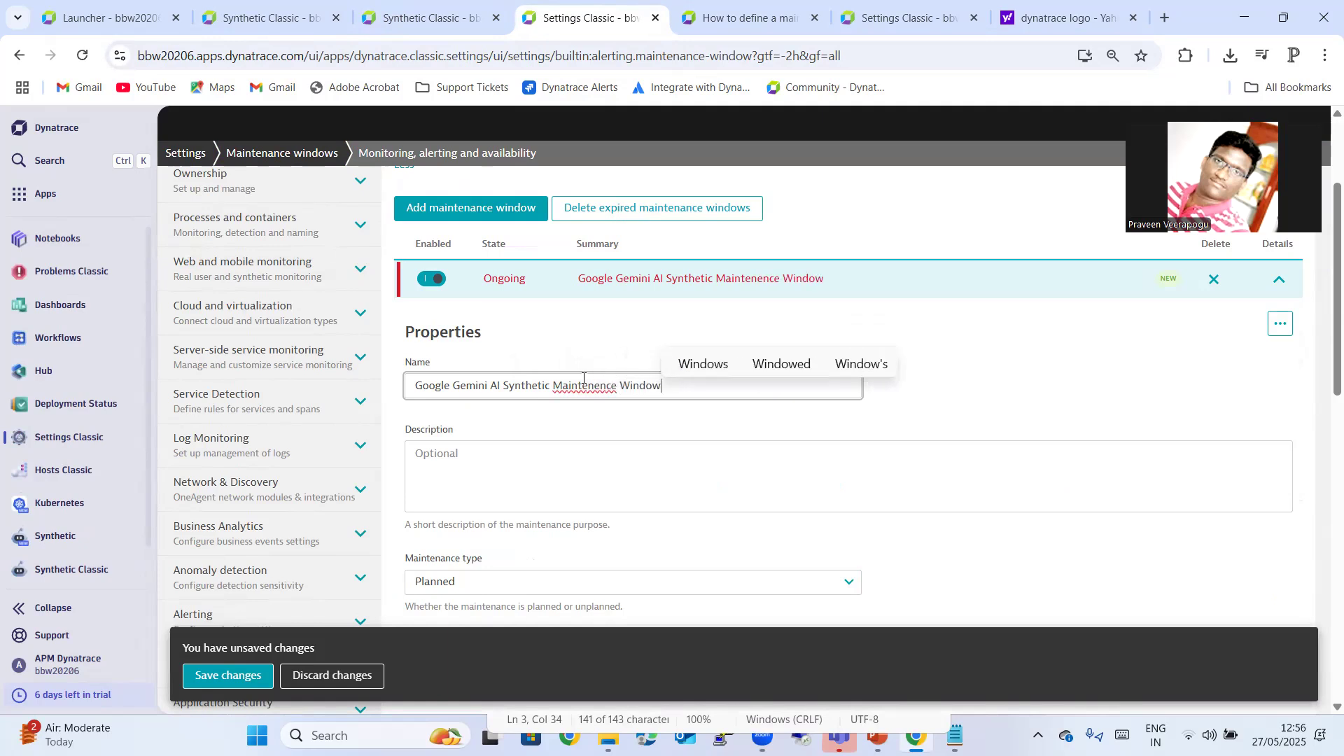
double_click(583, 378)
right_click(592, 381)
left_click(658, 352)
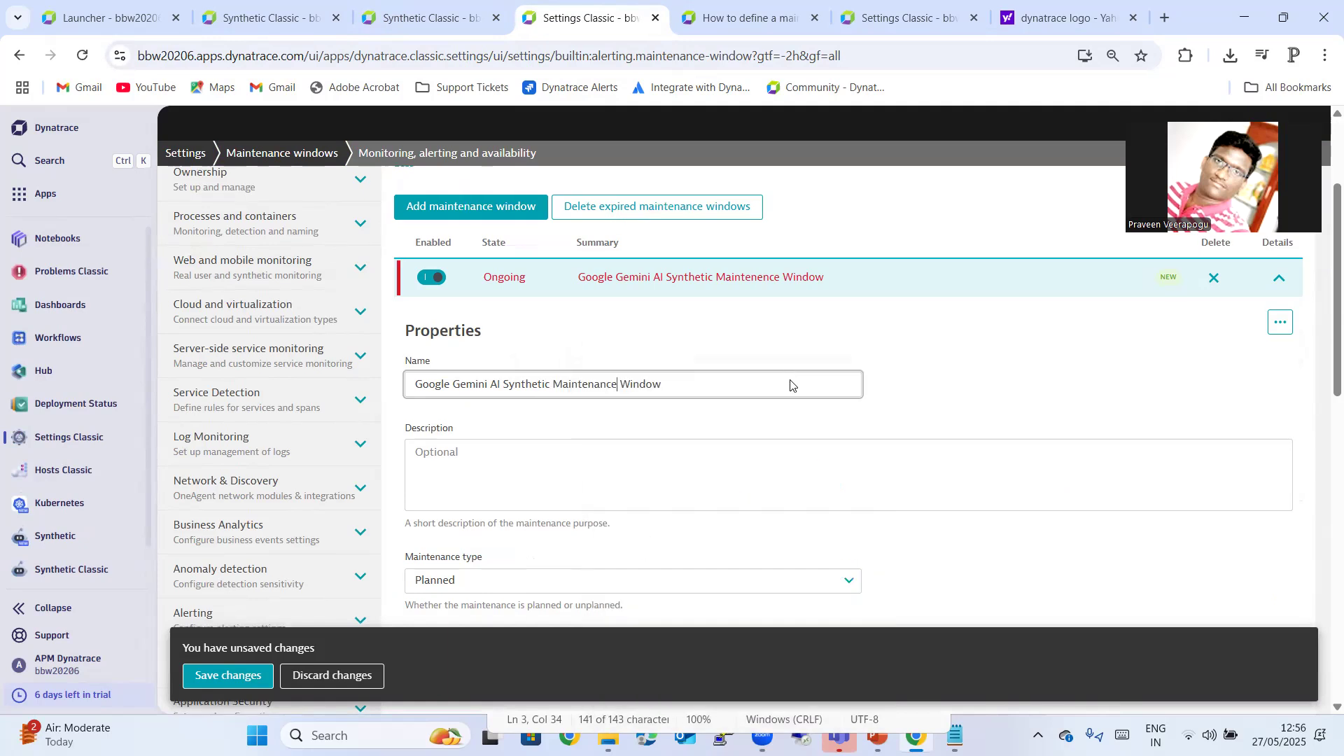
- Enter the description "I am going to apply MW especially for this Synthetic Monitor" and start a new line below it
scroll(791, 384, "down", 1)
left_click(547, 372)
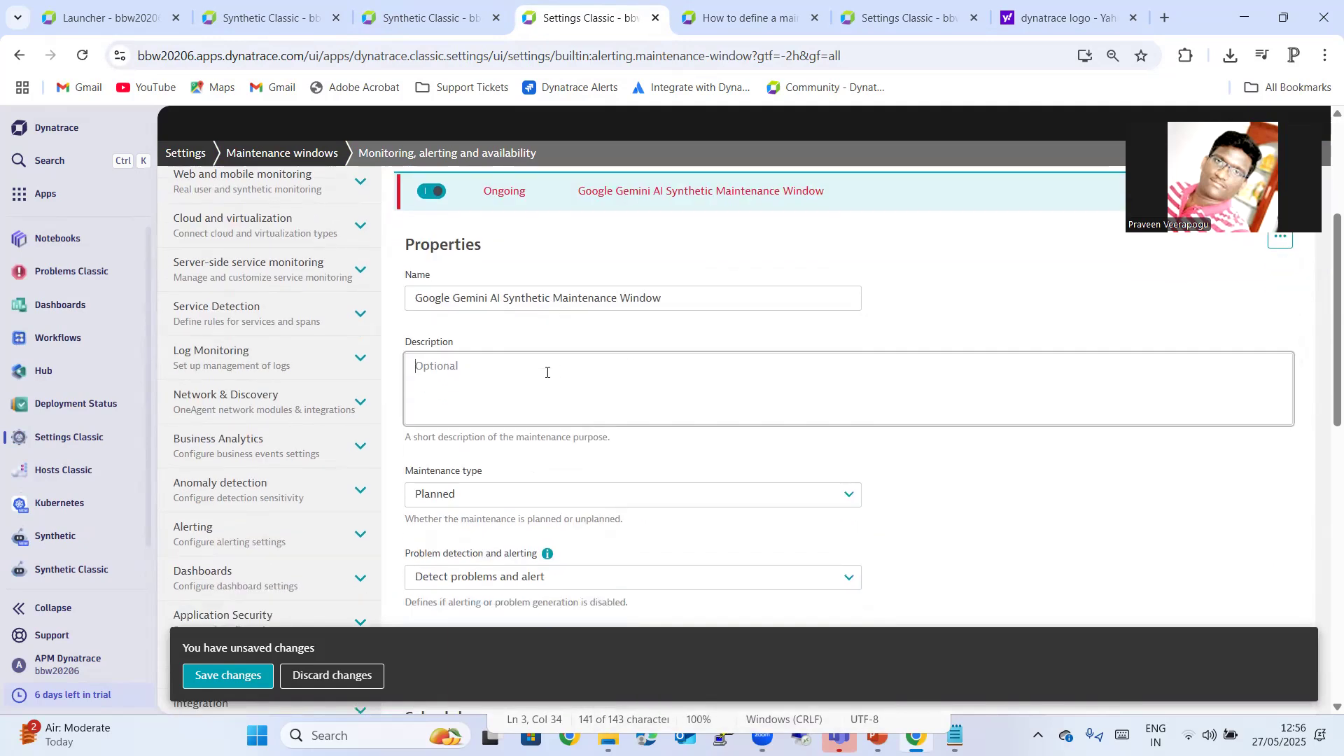
type("I am going to apply MW espe")
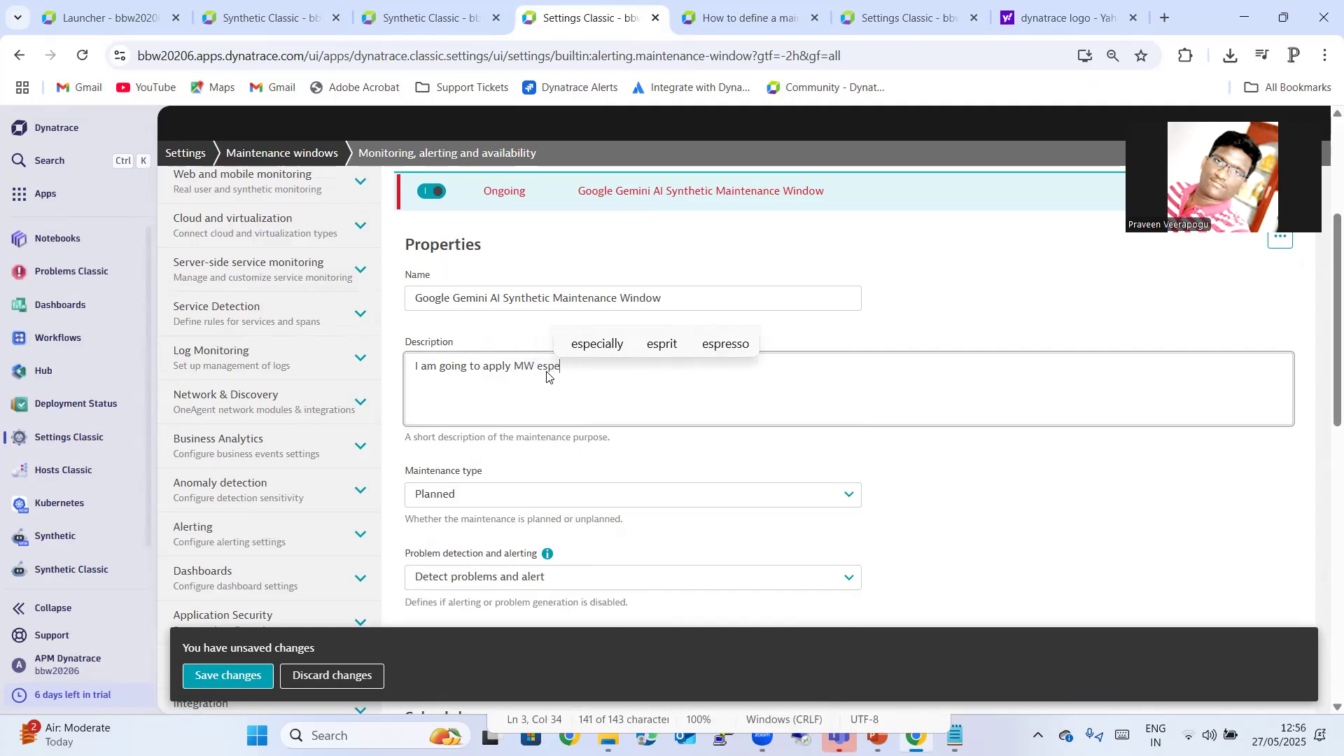
type("ci")
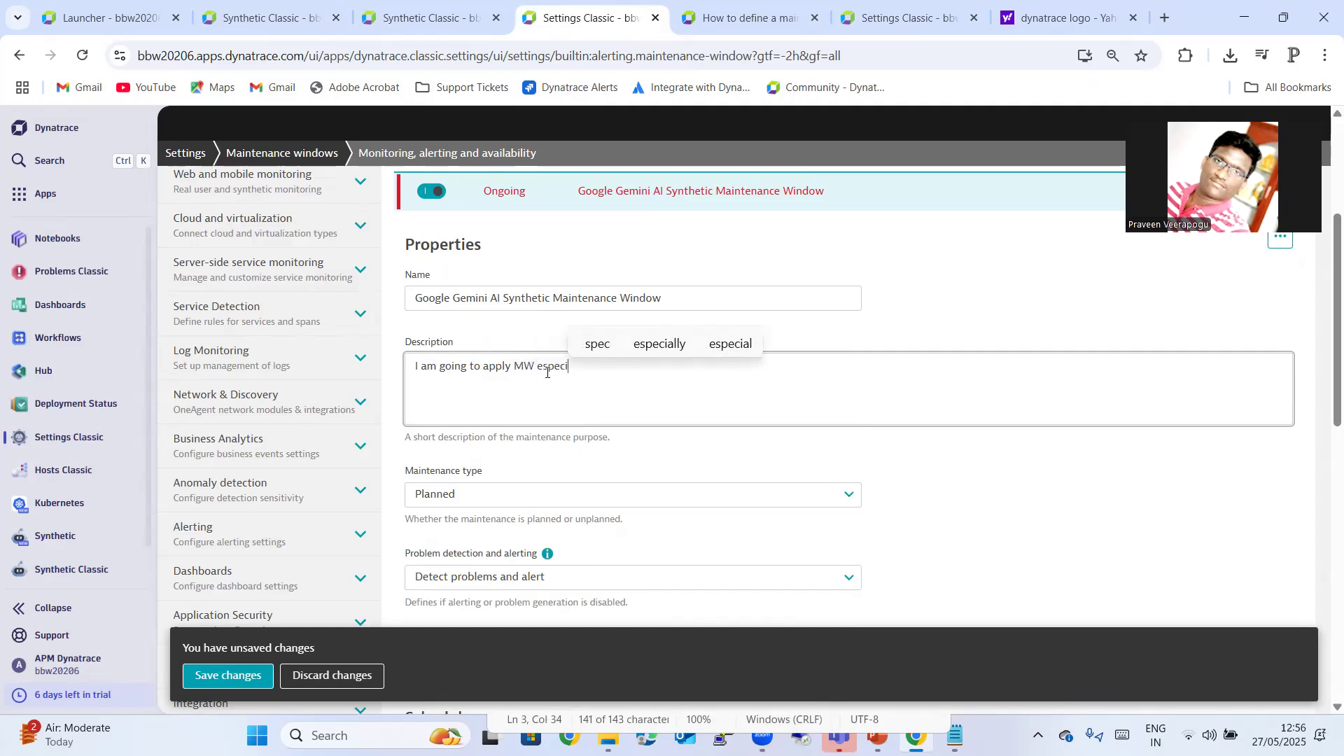
type("ally for ")
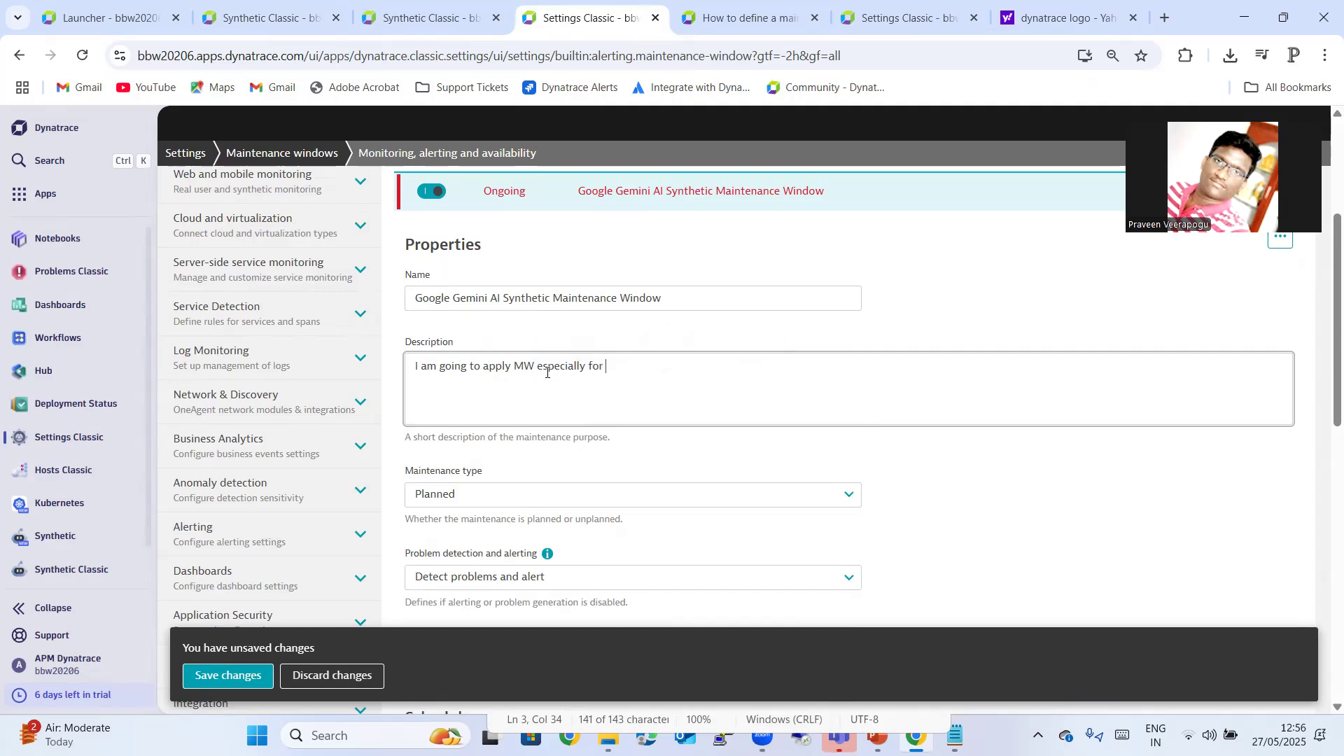
type("this ")
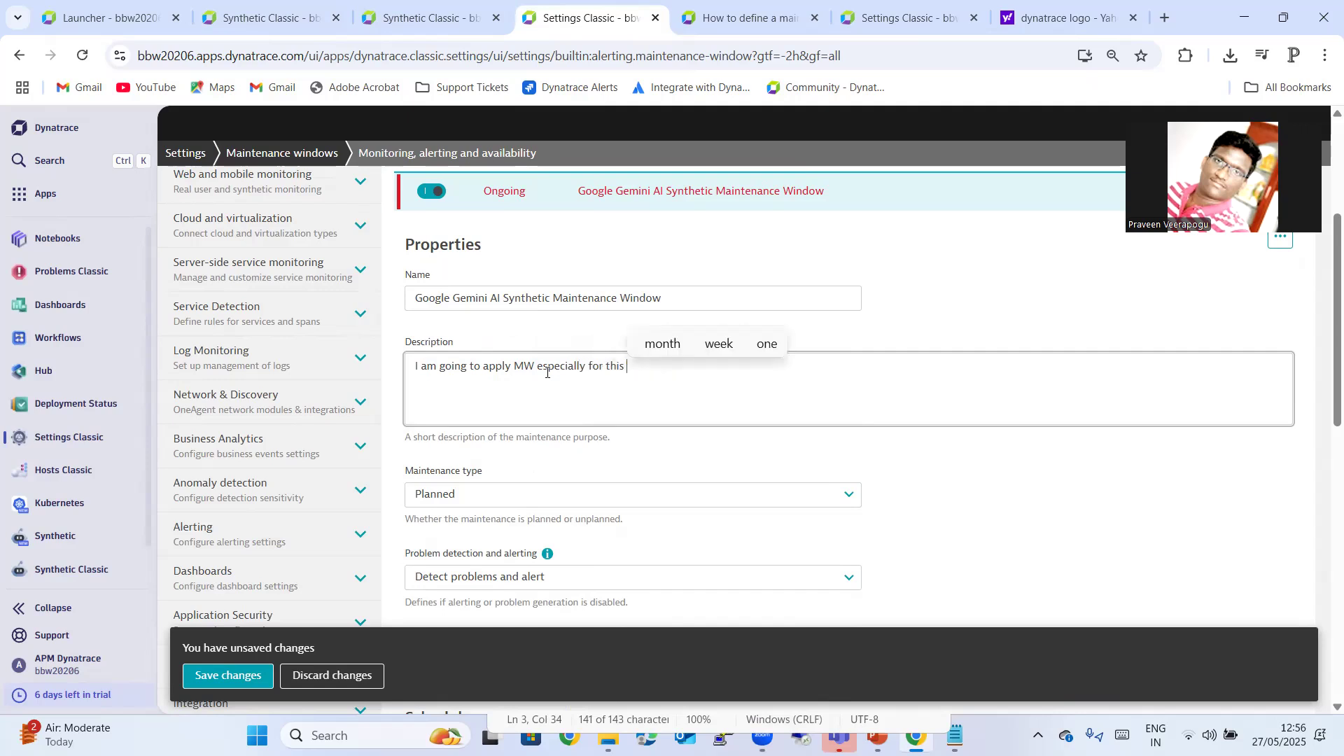
type("Synthet")
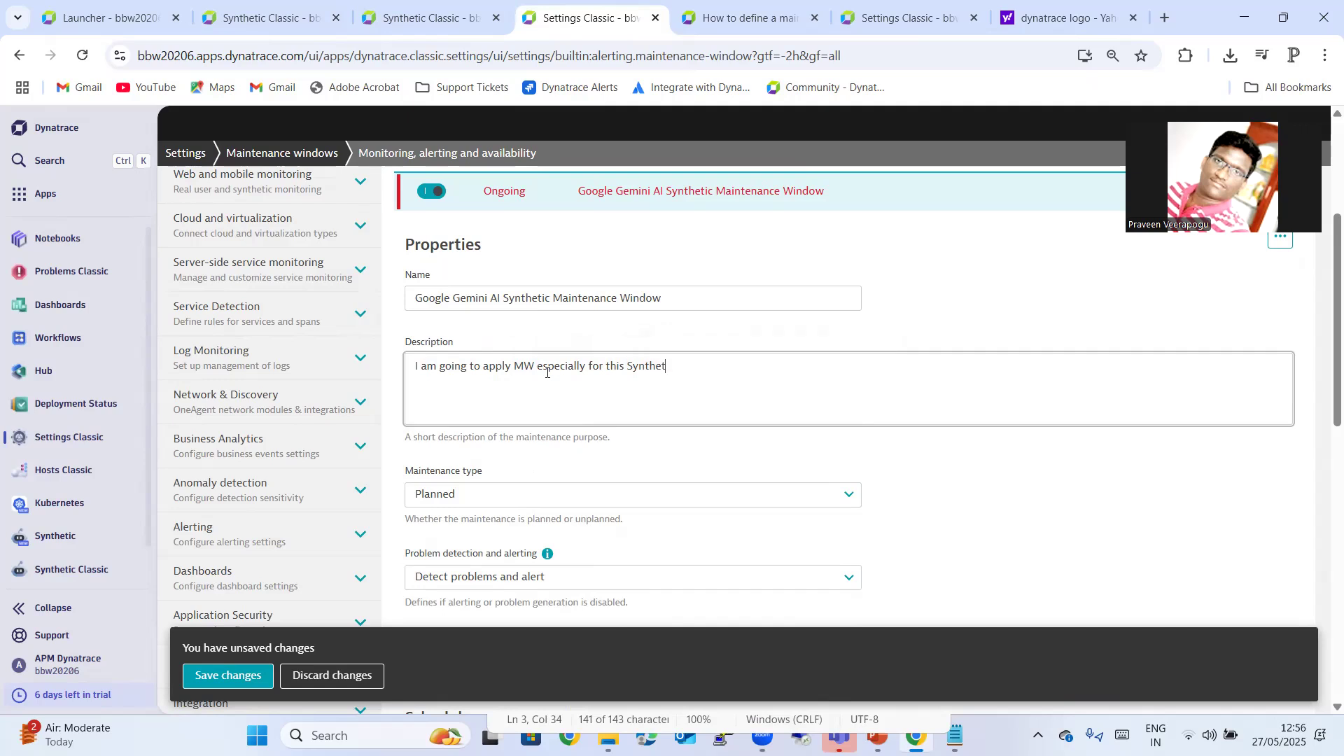
type("ic Monitor")
key("Return")
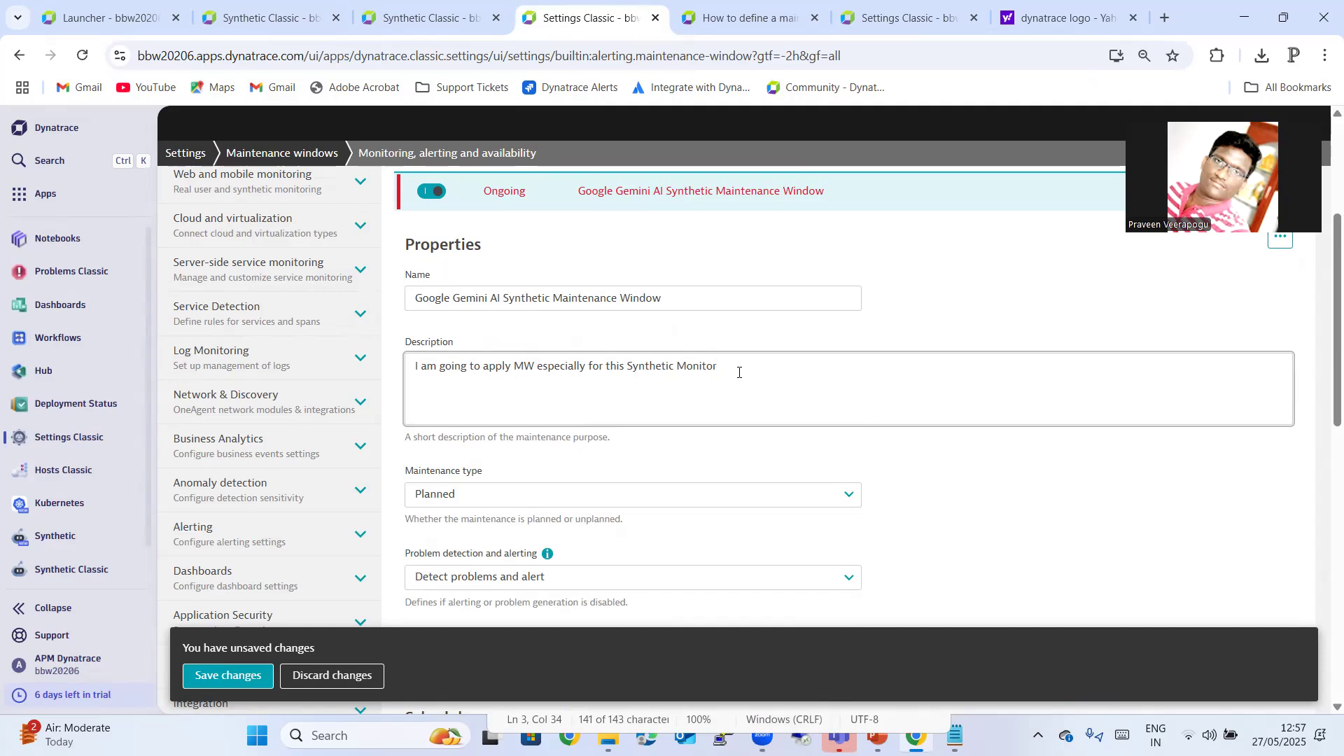
- Copy the web address of the Google Gemini AI monitor page and paste it below the text in the maintenance window description
left_click(420, 17)
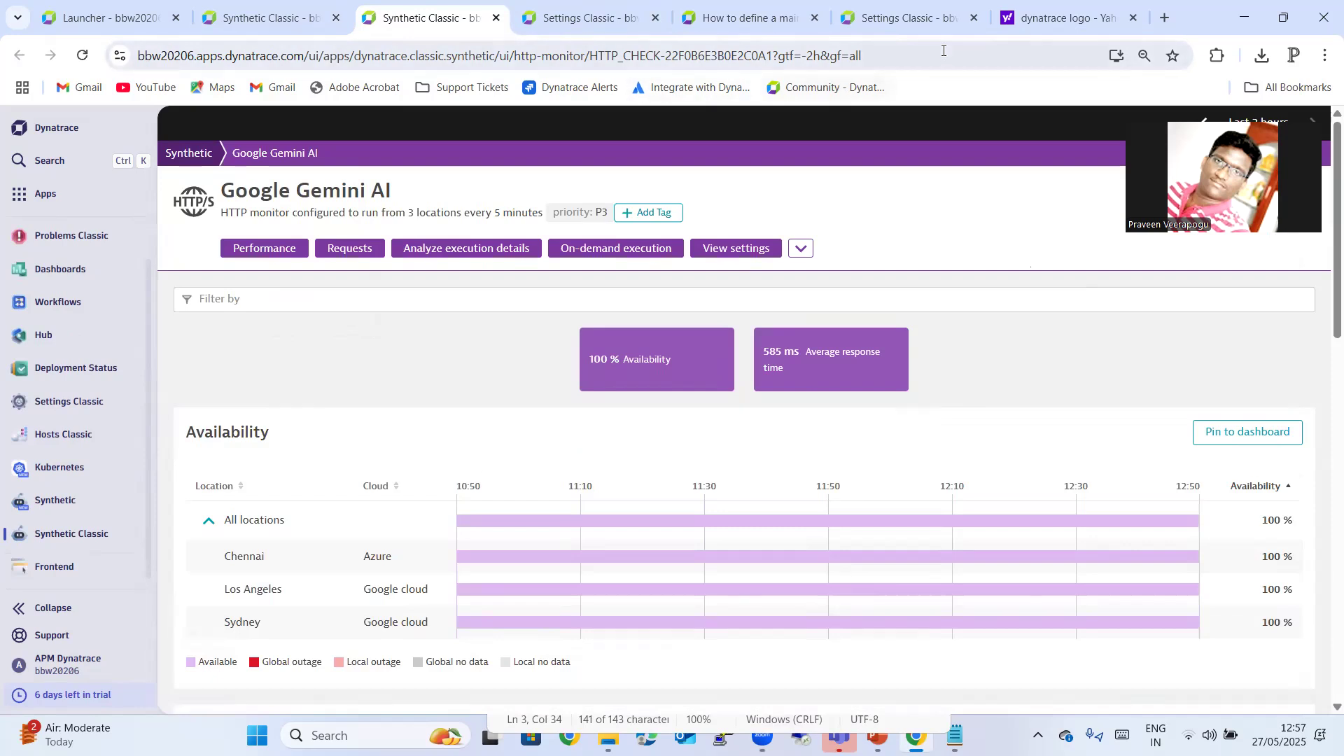
left_click(943, 50)
left_click(961, 64)
key("ctrl+a")
key("ctrl+c")
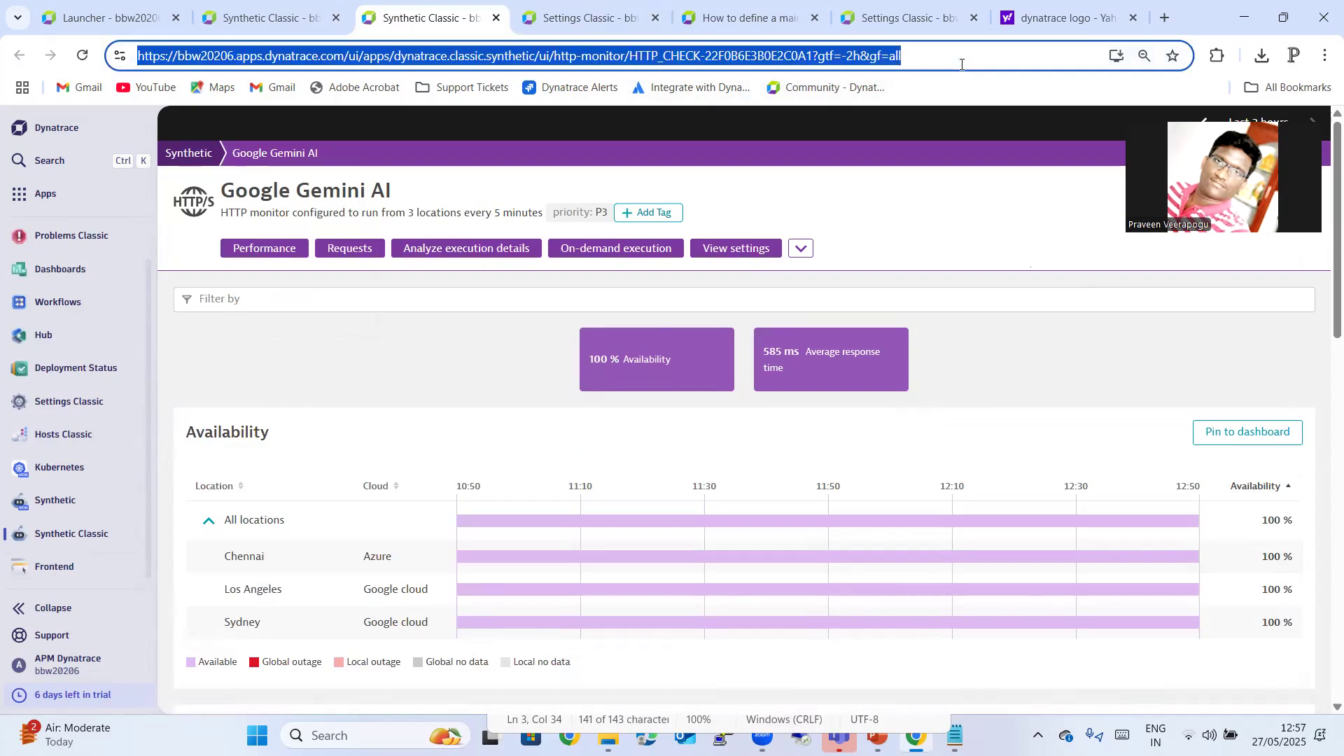
left_click(549, 33)
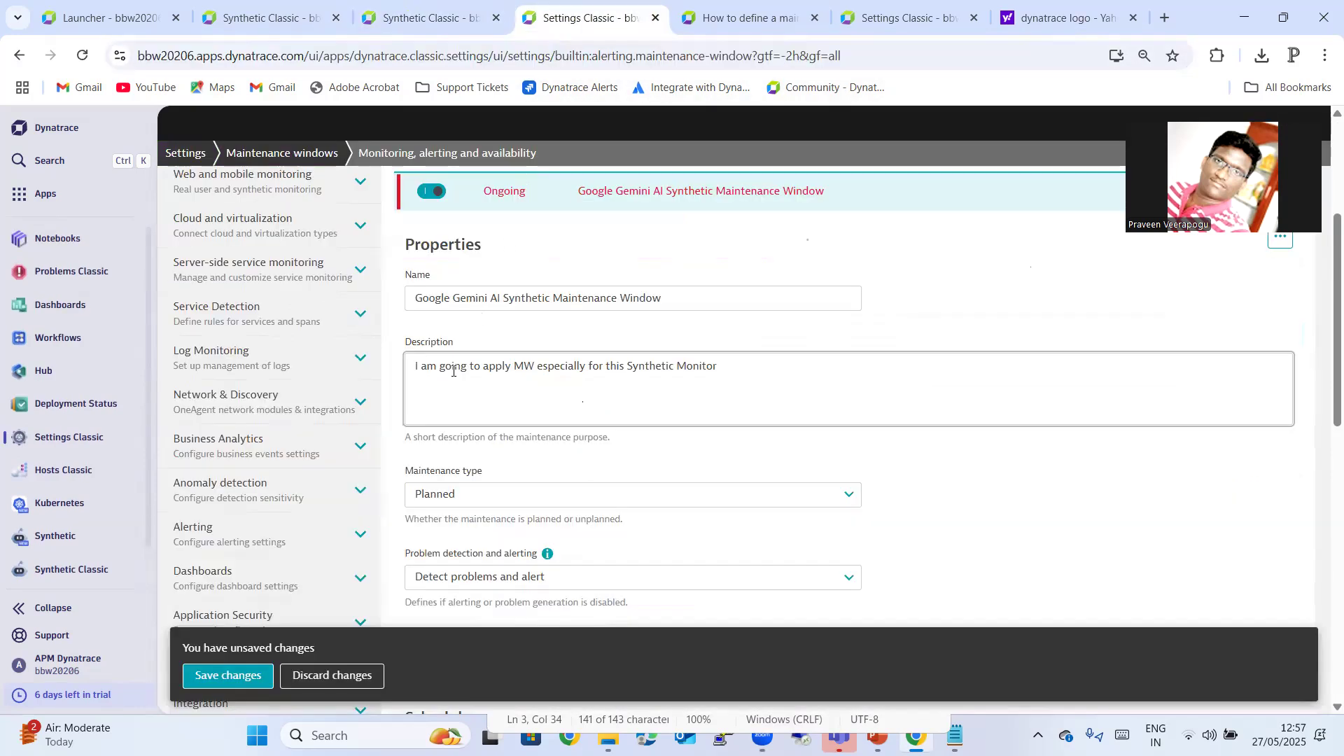
key("ctrl+v")
scroll(829, 318, "down", 2)
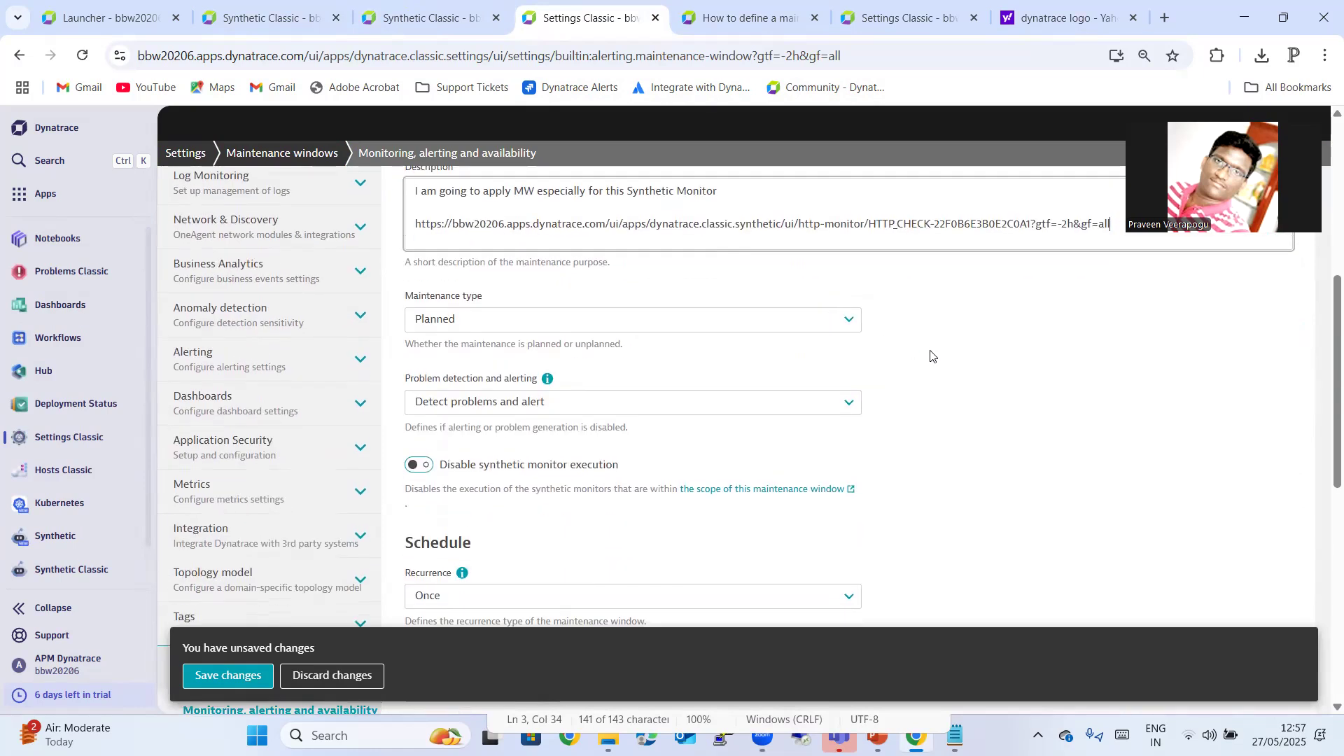
scroll(1012, 385, "up", 1)
scroll(1011, 385, "up", 1)
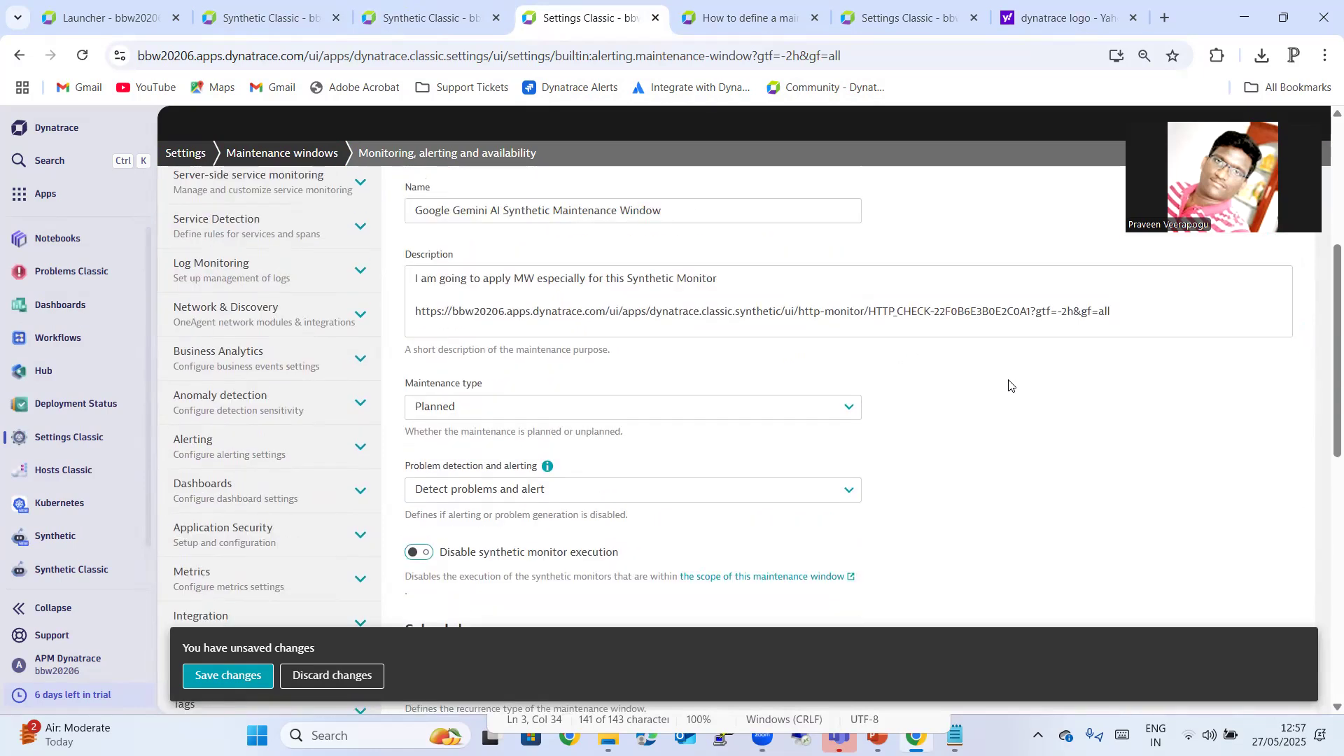
- Set the maintenance type to Planned and, after reading the option explanations, problem detection and alerting to "Detect problems but don't alert"
left_click(785, 411)
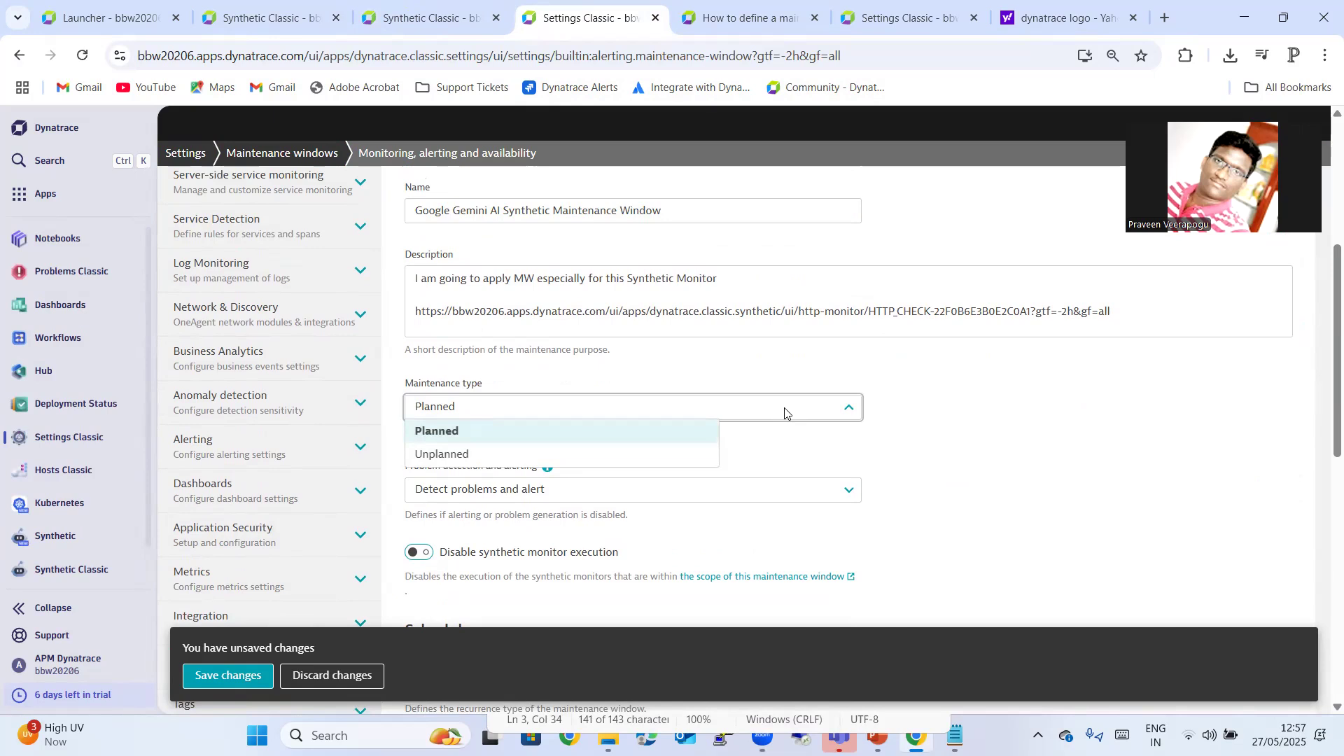
left_click(430, 432)
scroll(989, 428, "down", 3)
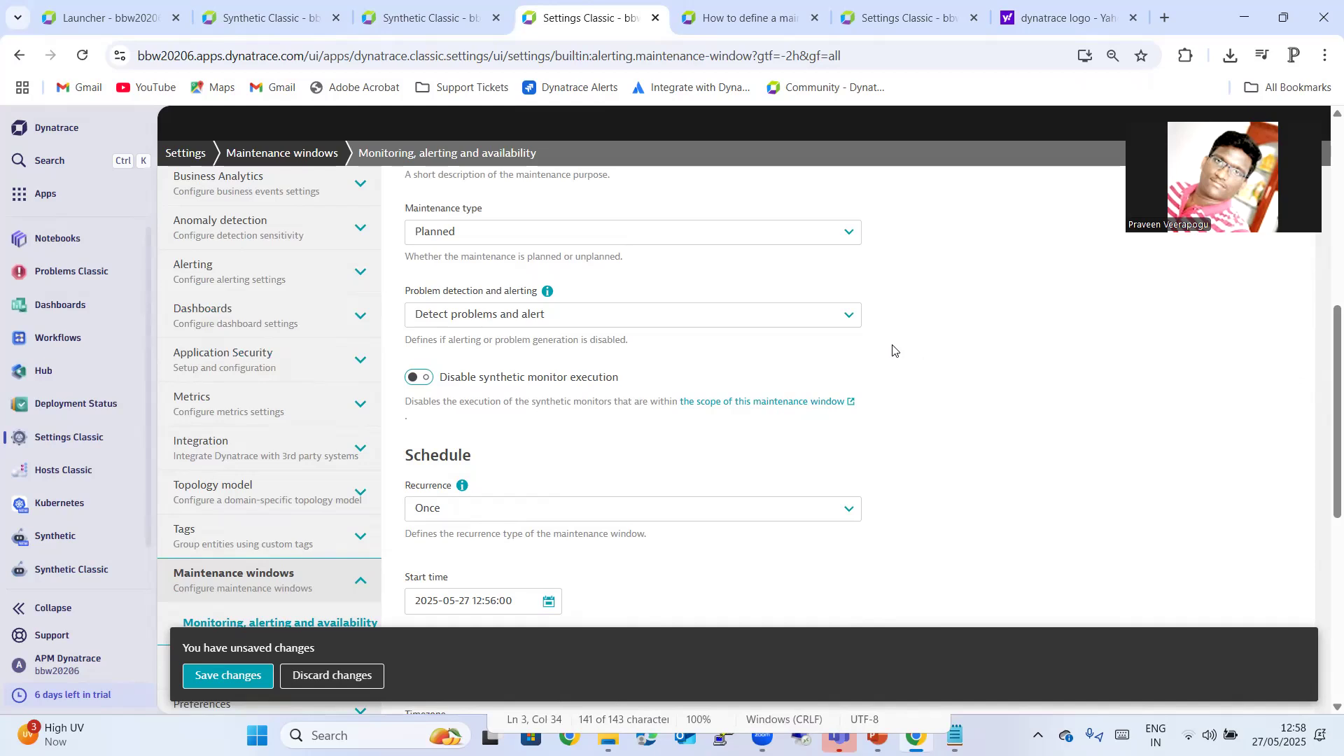
left_click_drag(406, 291, 534, 298)
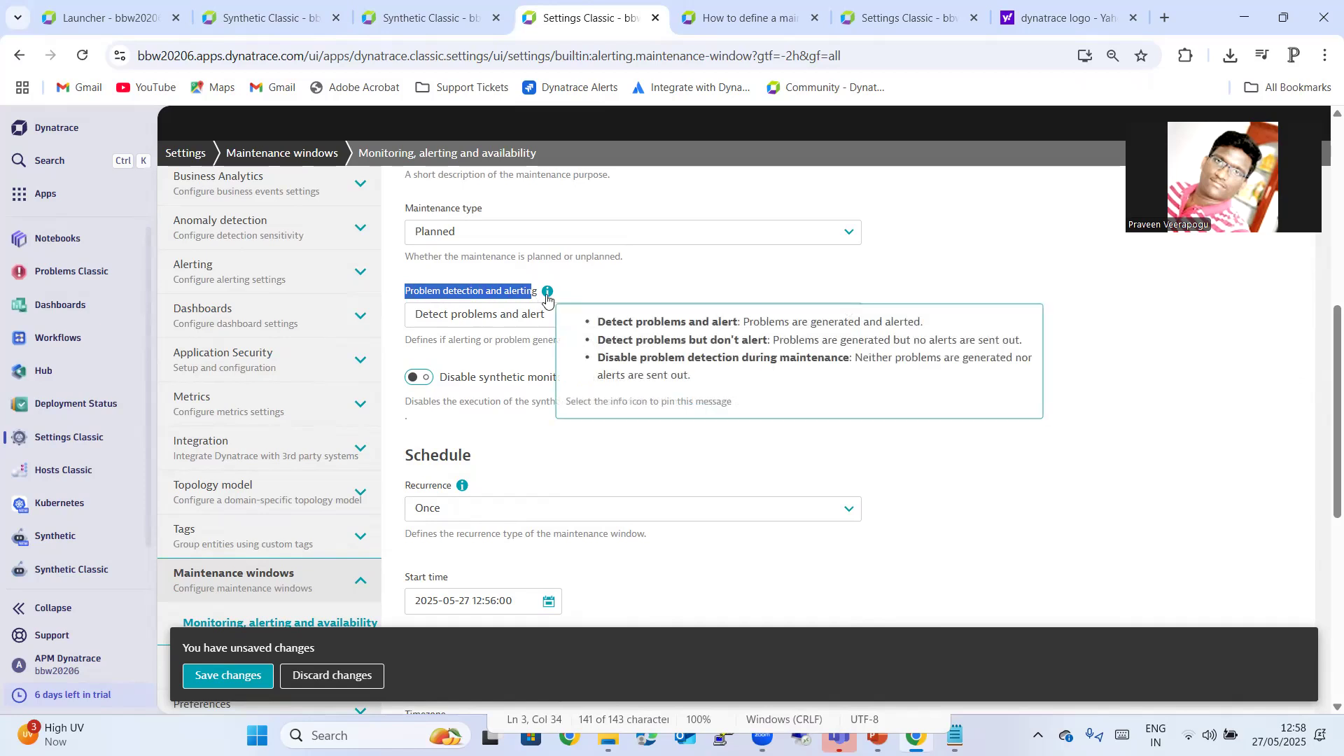
left_click(546, 294)
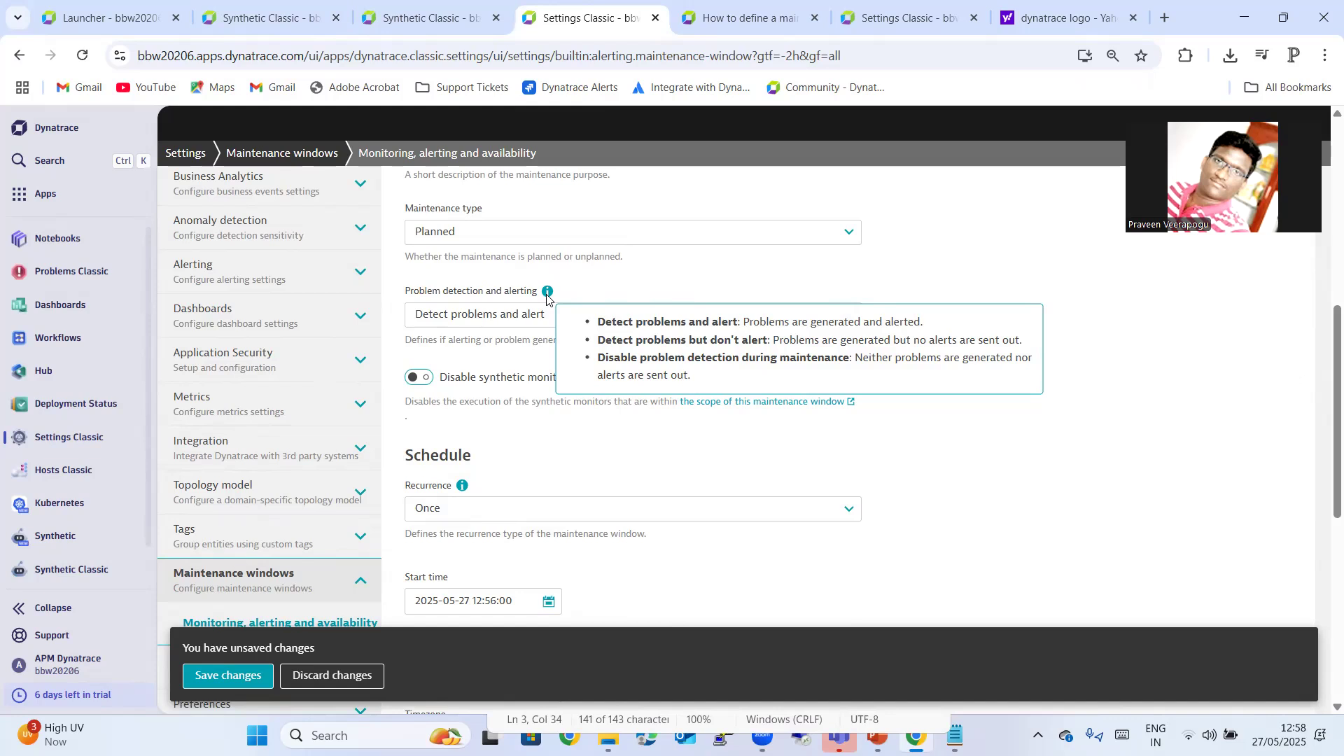
left_click_drag(597, 340, 1024, 349)
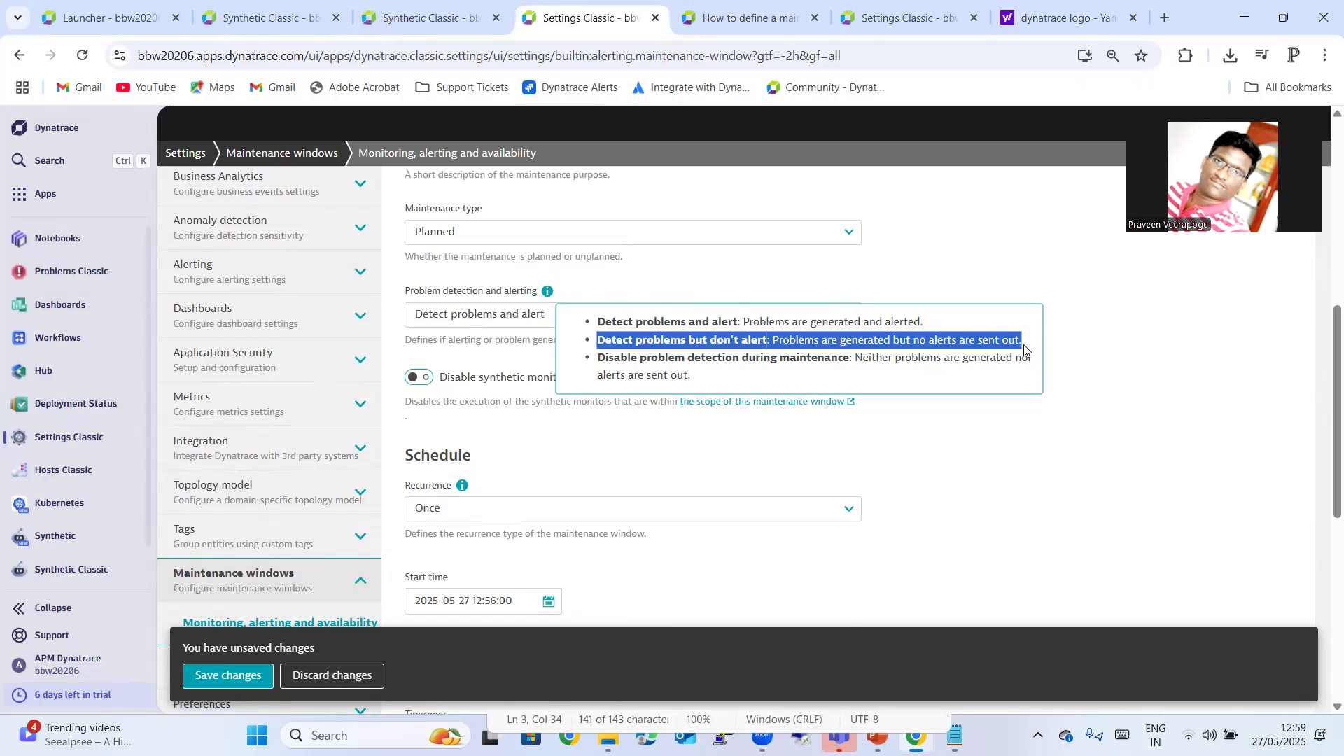
left_click(1042, 383)
left_click(938, 278)
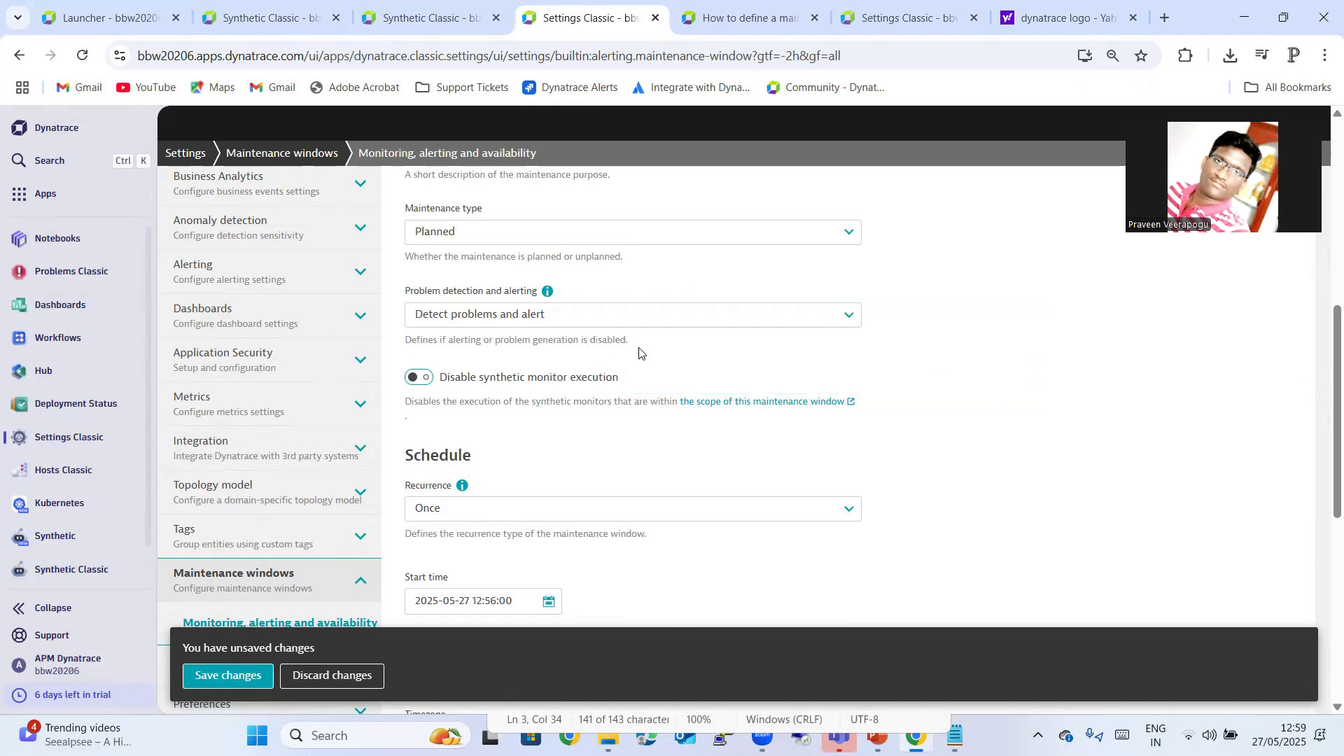
left_click(666, 314)
left_click(480, 368)
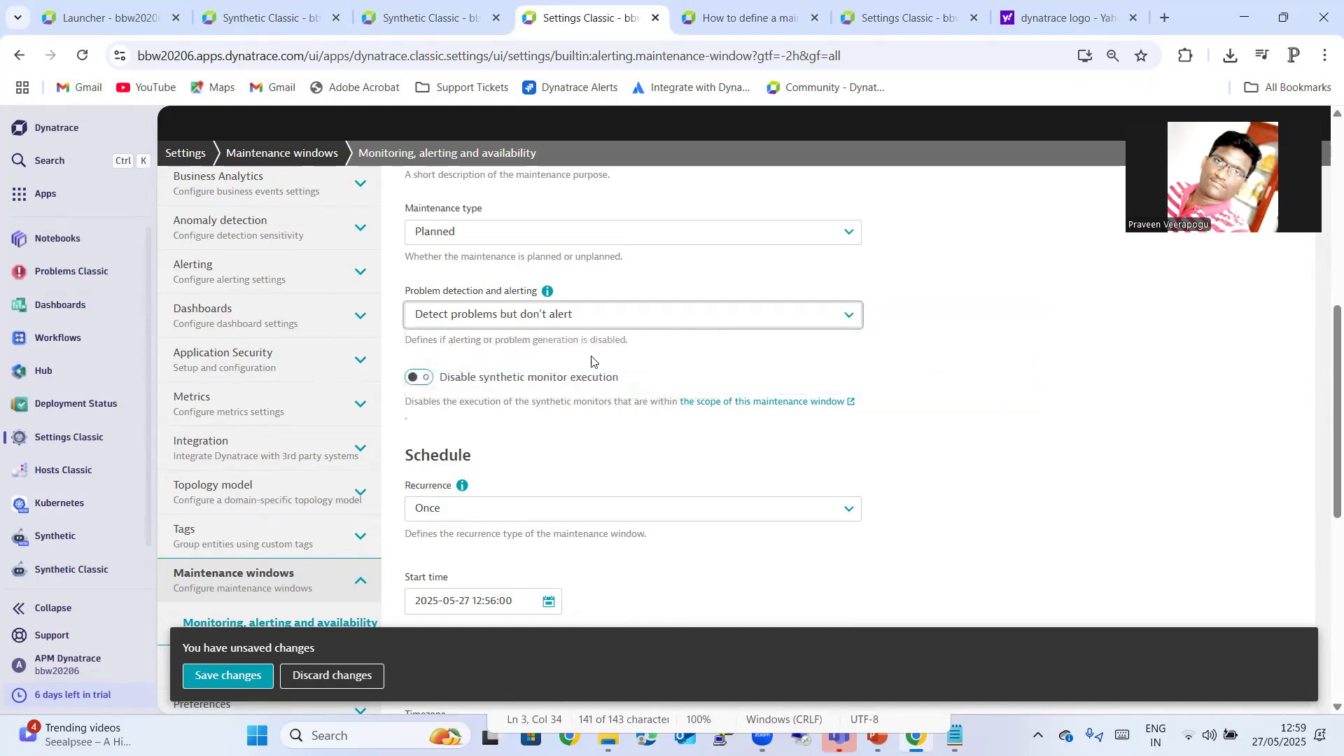
- Turn on the option to disable synthetic monitor execution during the maintenance window
scroll(983, 355, "down", 1)
scroll(984, 355, "up", 1)
left_click(432, 384)
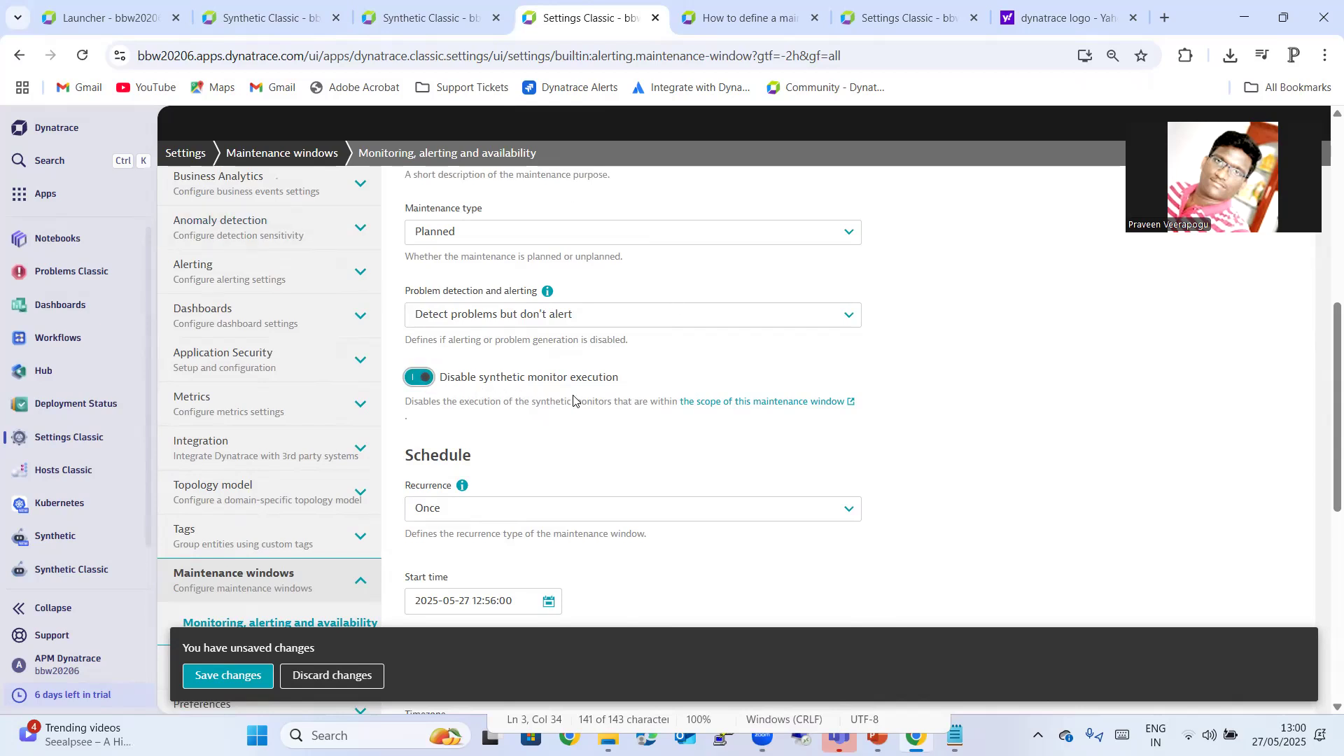
- Examine the frequency and locations in the Google Gemini AI monitor's settings, and return to the maintenance window
left_click(483, 25)
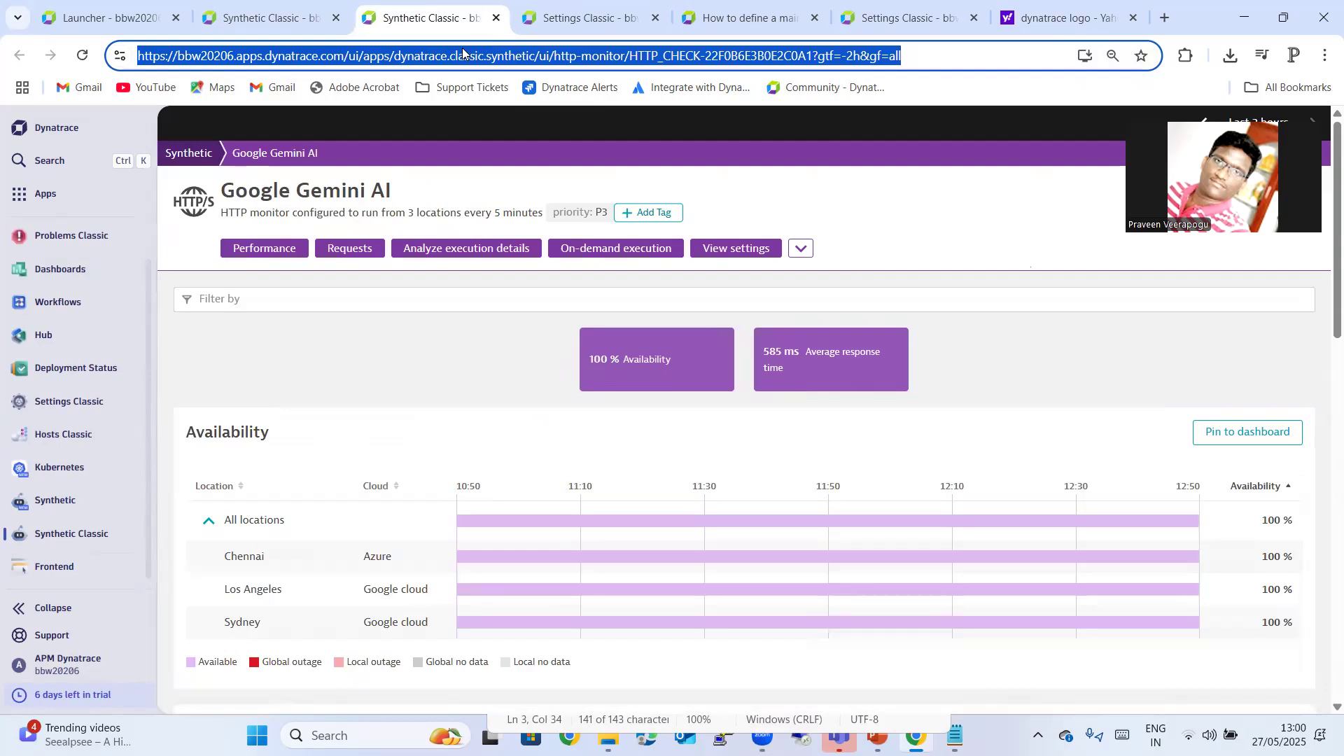
left_click(735, 250)
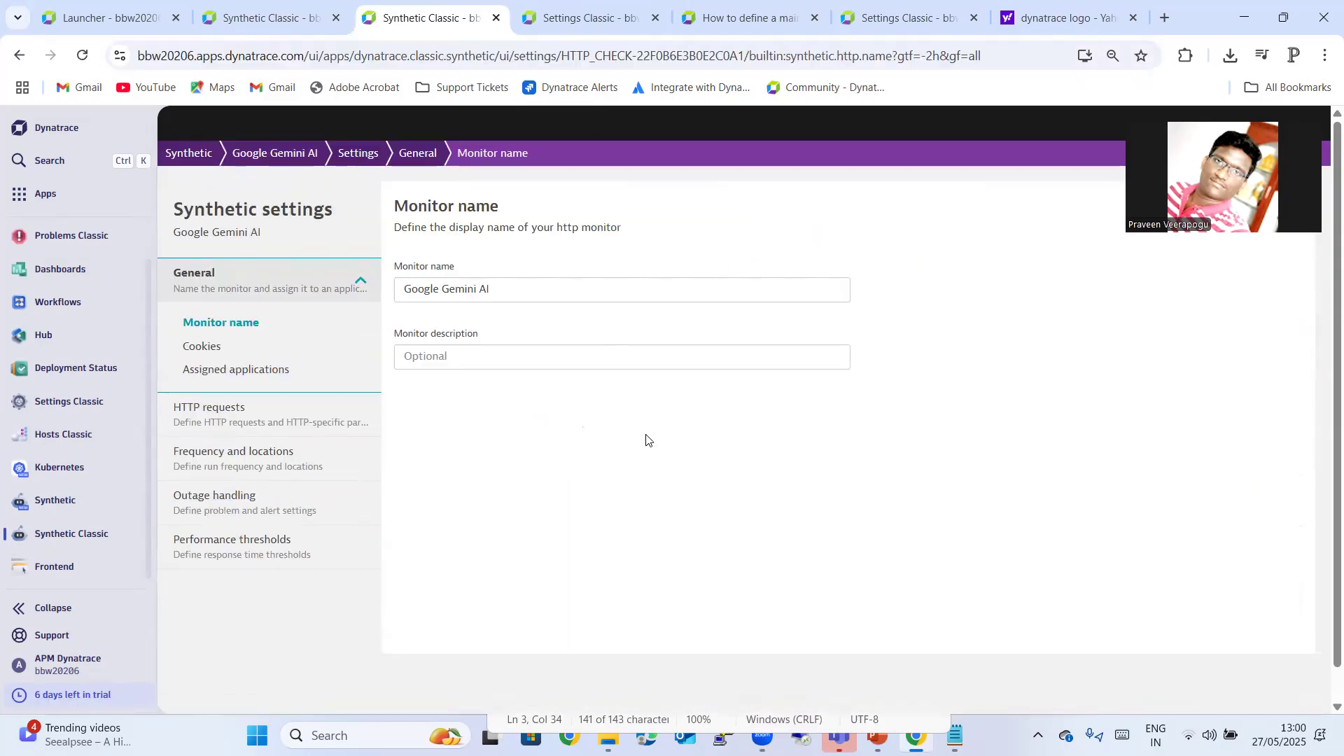
left_click(238, 466)
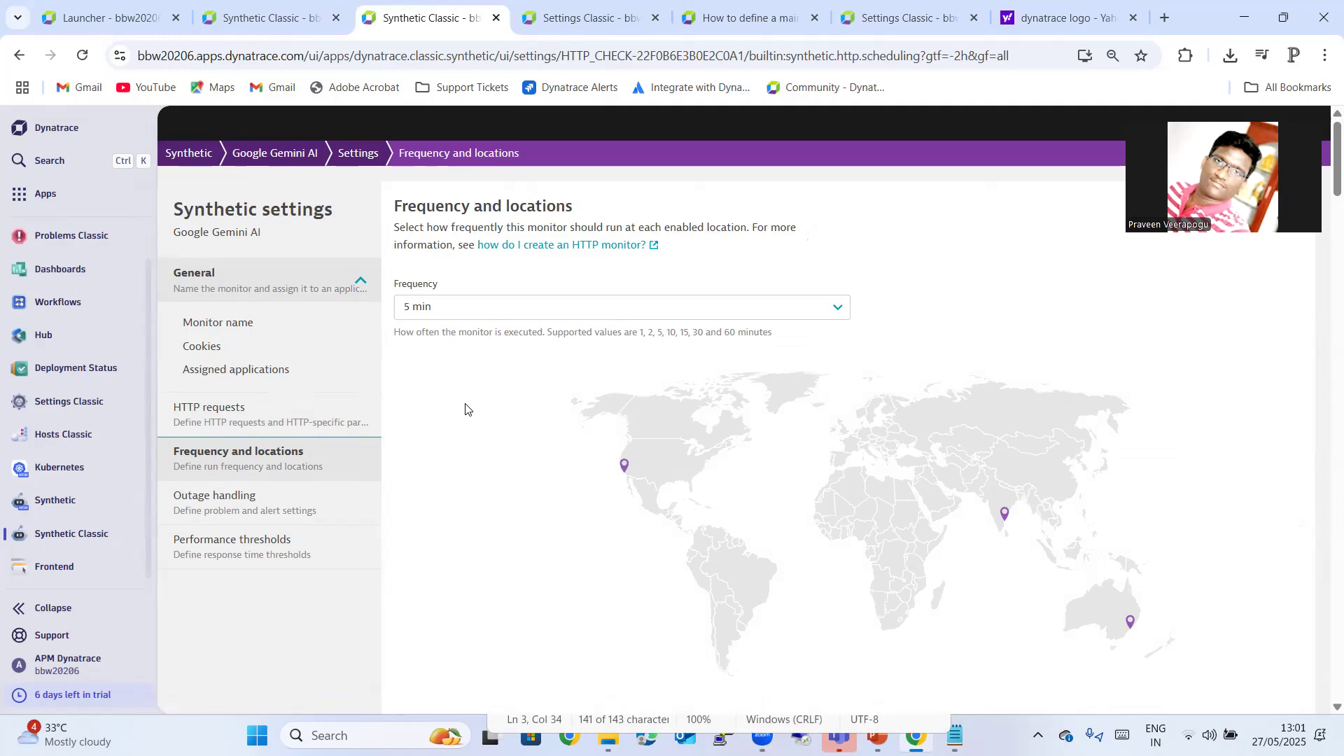
left_click(567, 20)
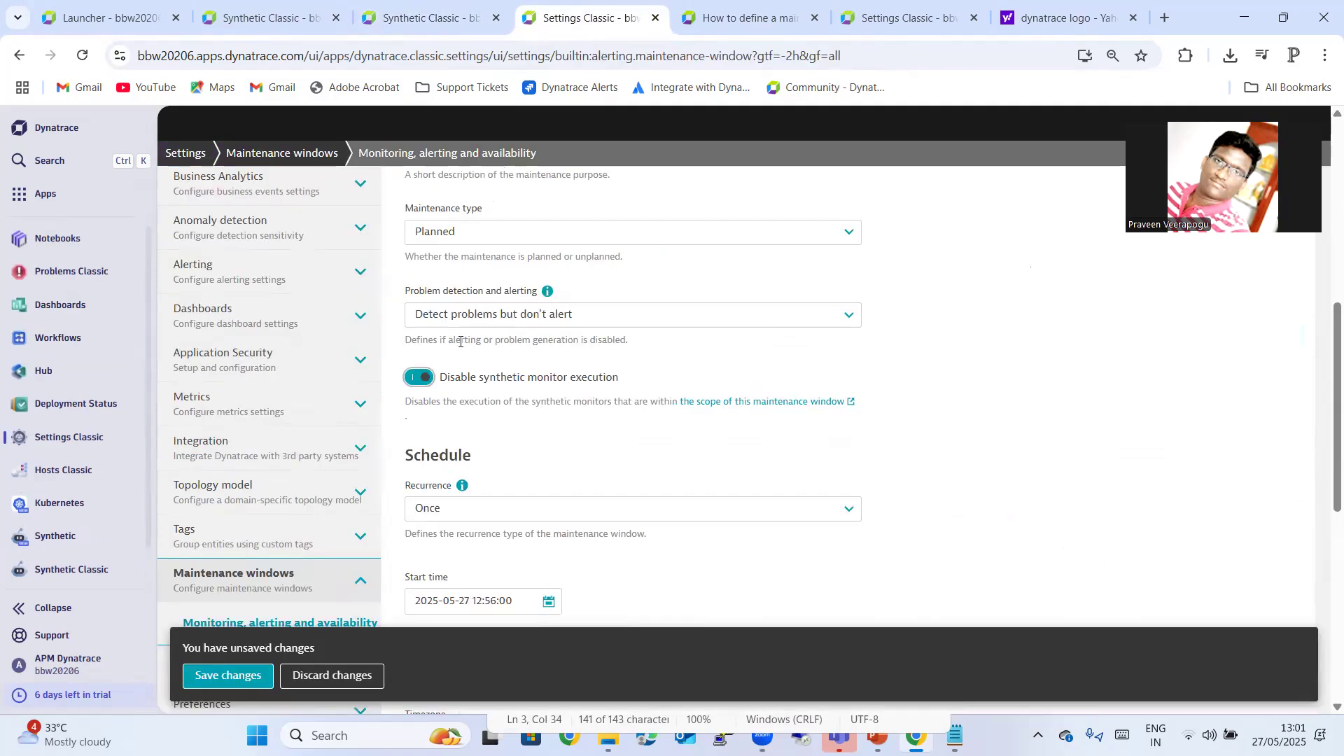
- Turn the option to disable synthetic monitor execution back off
left_click(422, 380)
left_click(422, 380)
left_click(480, 378)
- Set the recurrence in the maintenance window's schedule to Once
scroll(996, 330, "down", 2)
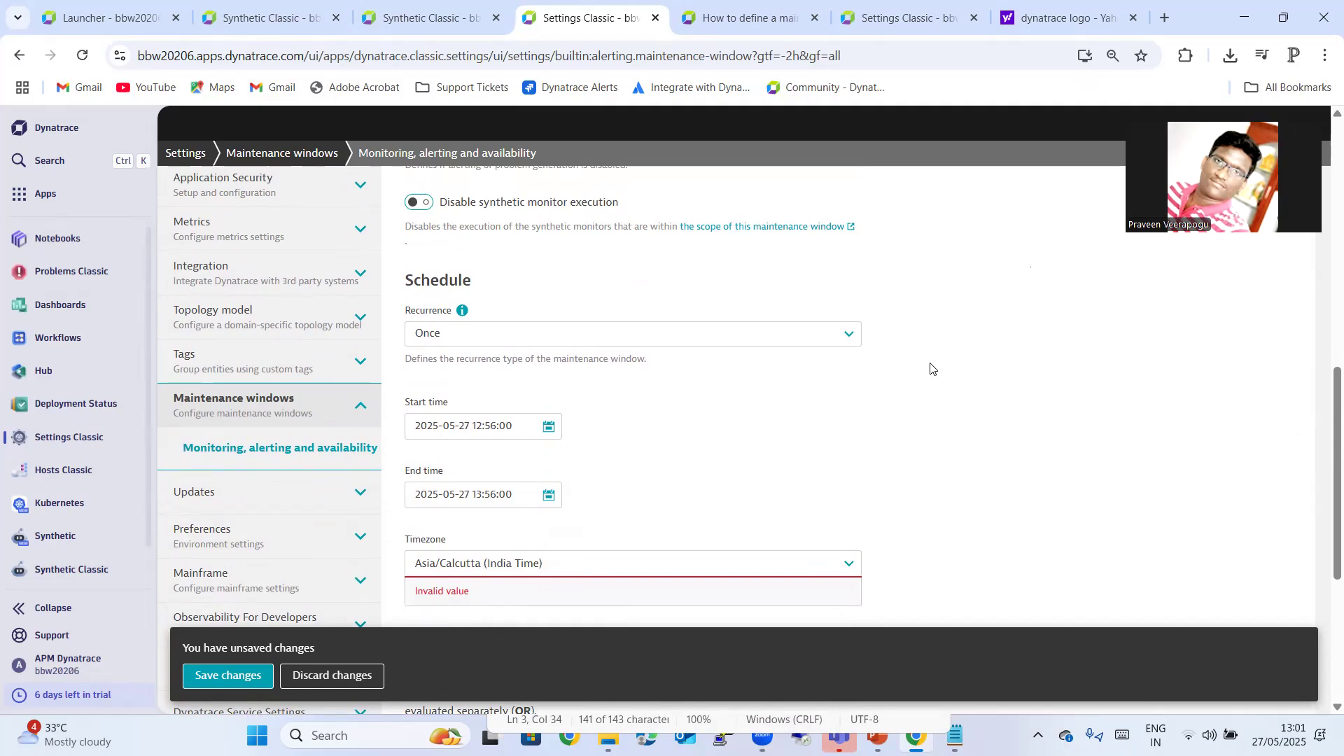
left_click(787, 338)
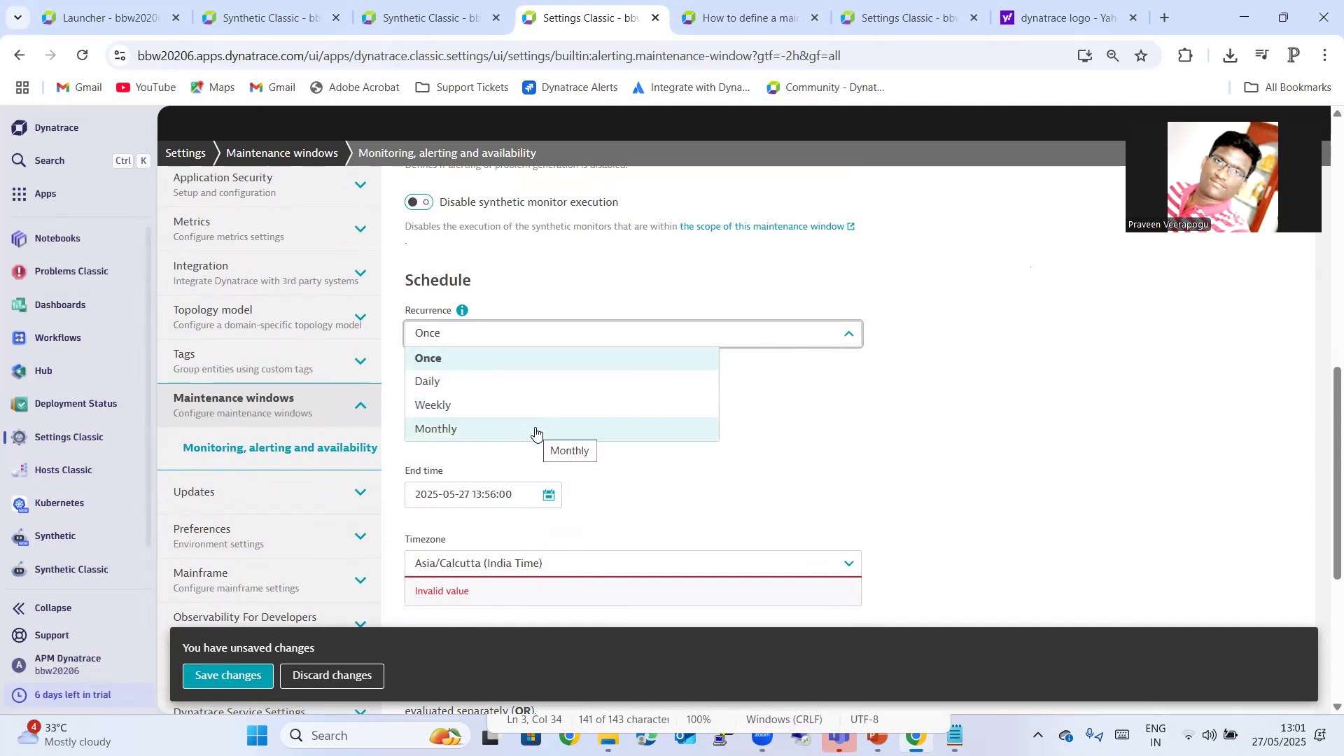
left_click(423, 360)
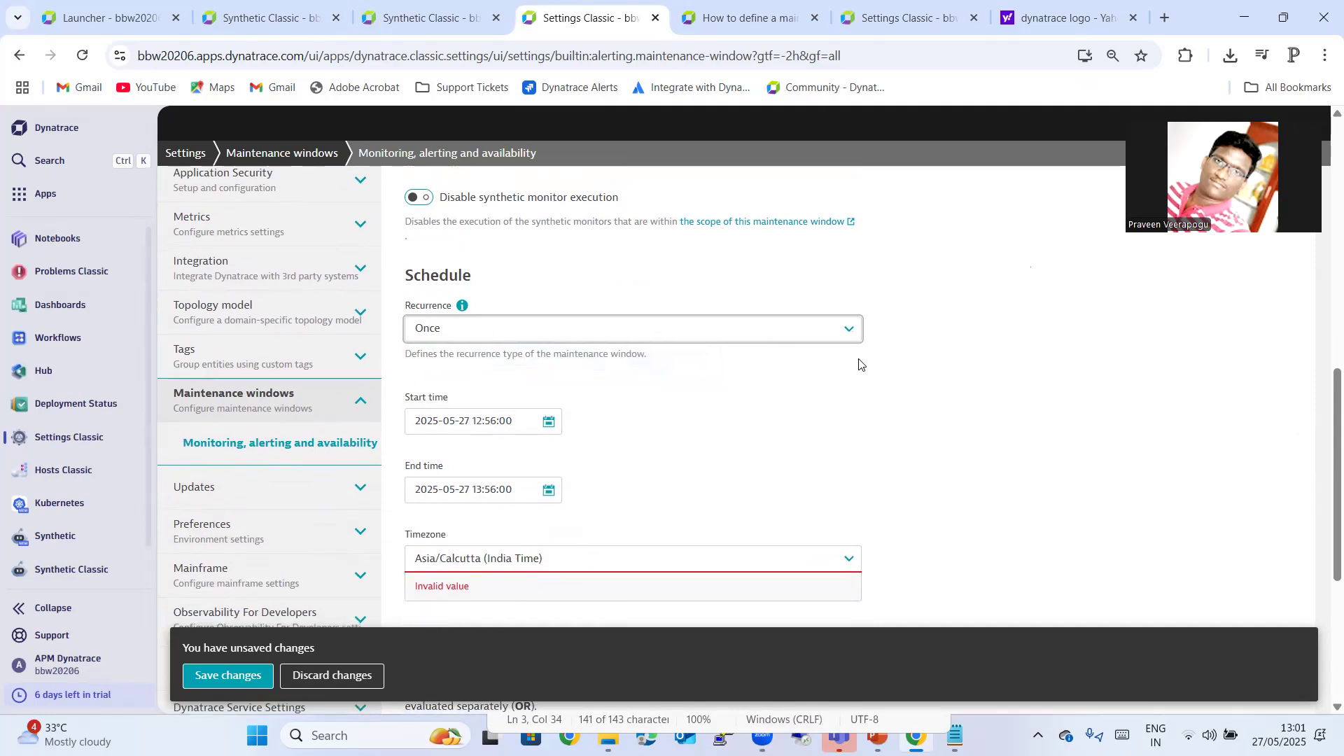
scroll(859, 363, "down", 1)
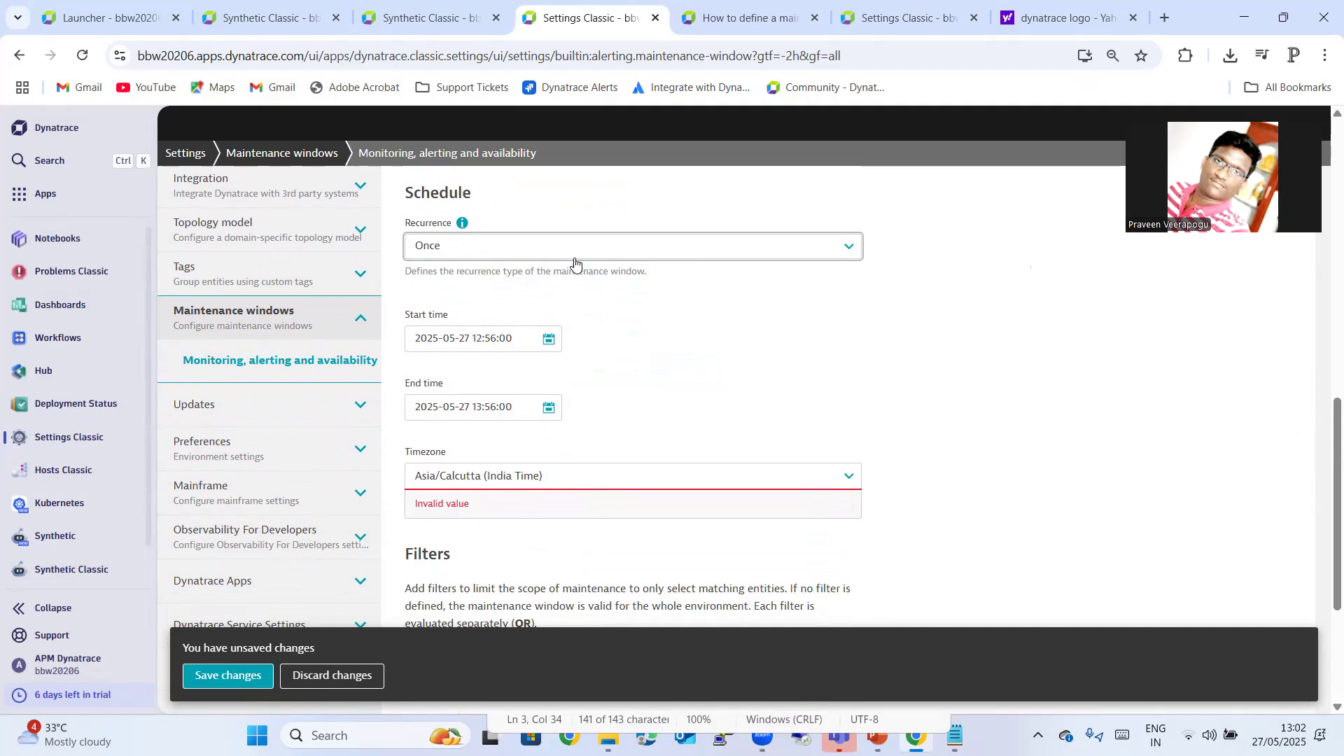
left_click(549, 340)
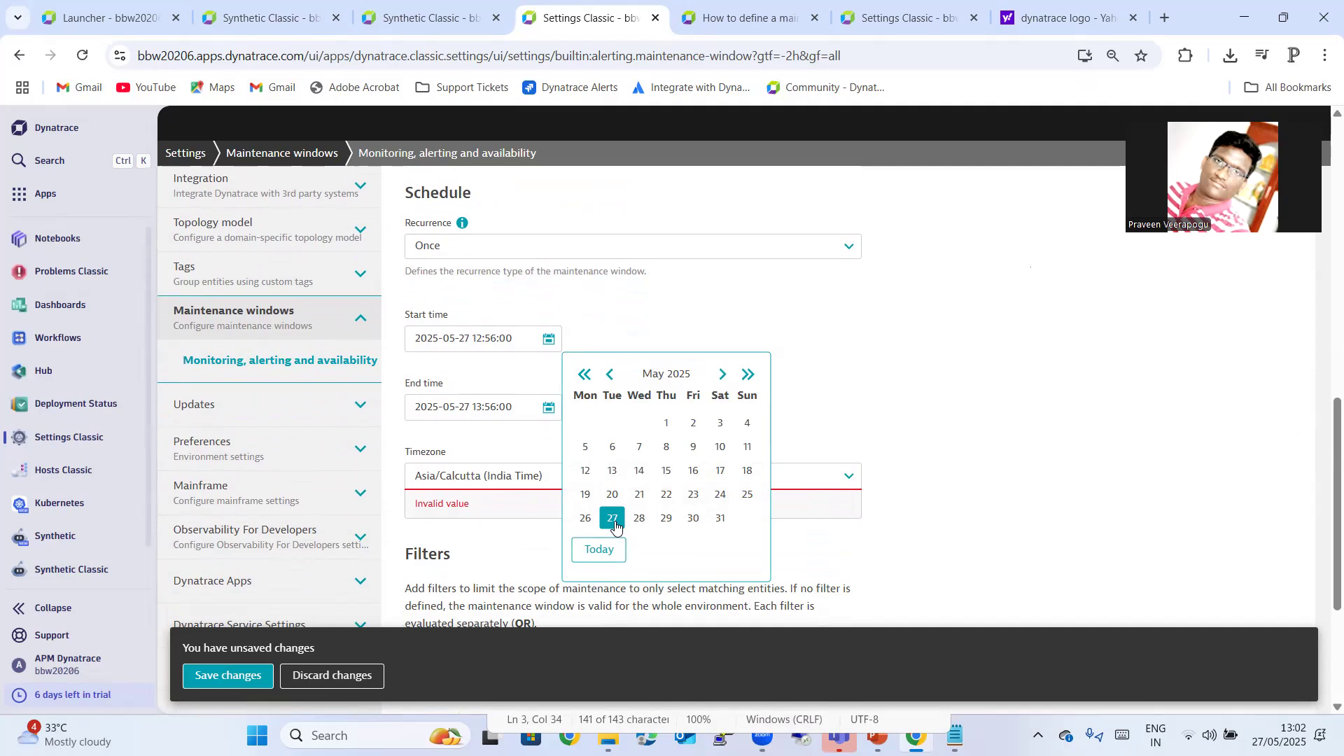
left_click(894, 373)
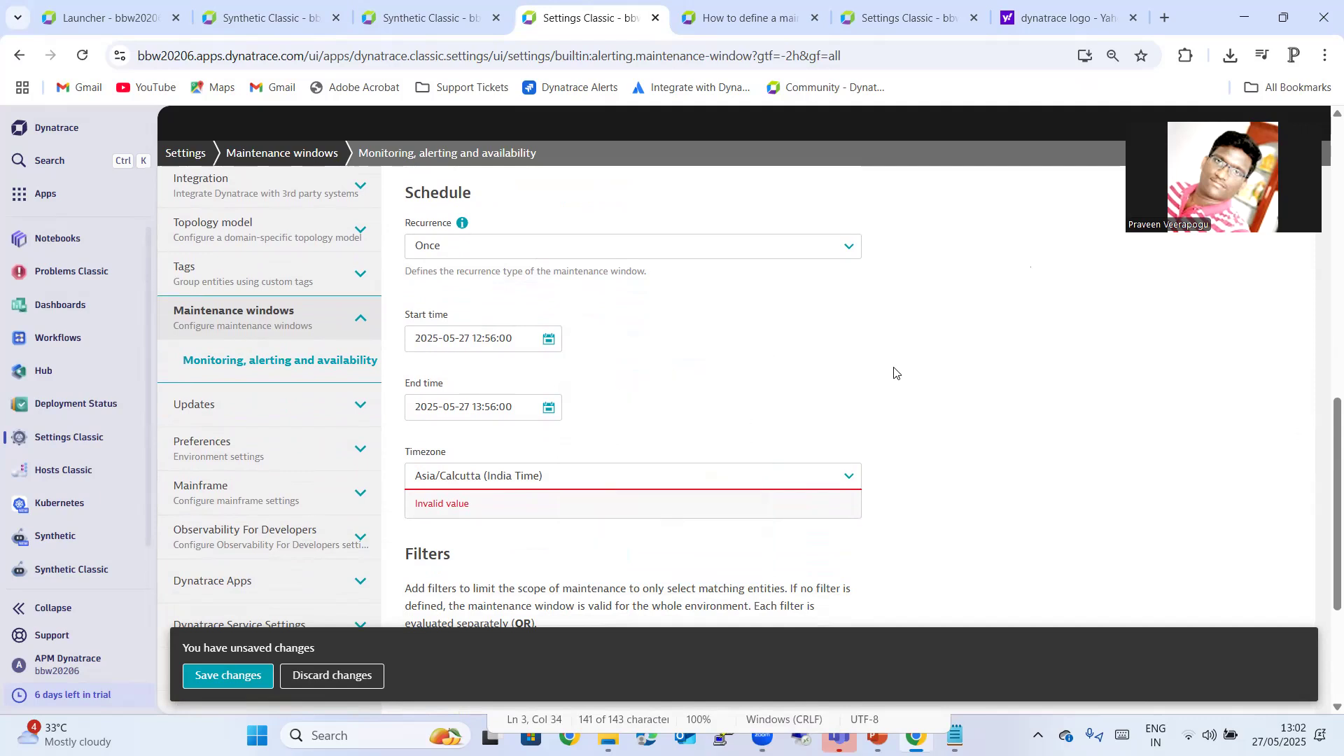
left_click(516, 337)
key("BackSpace")
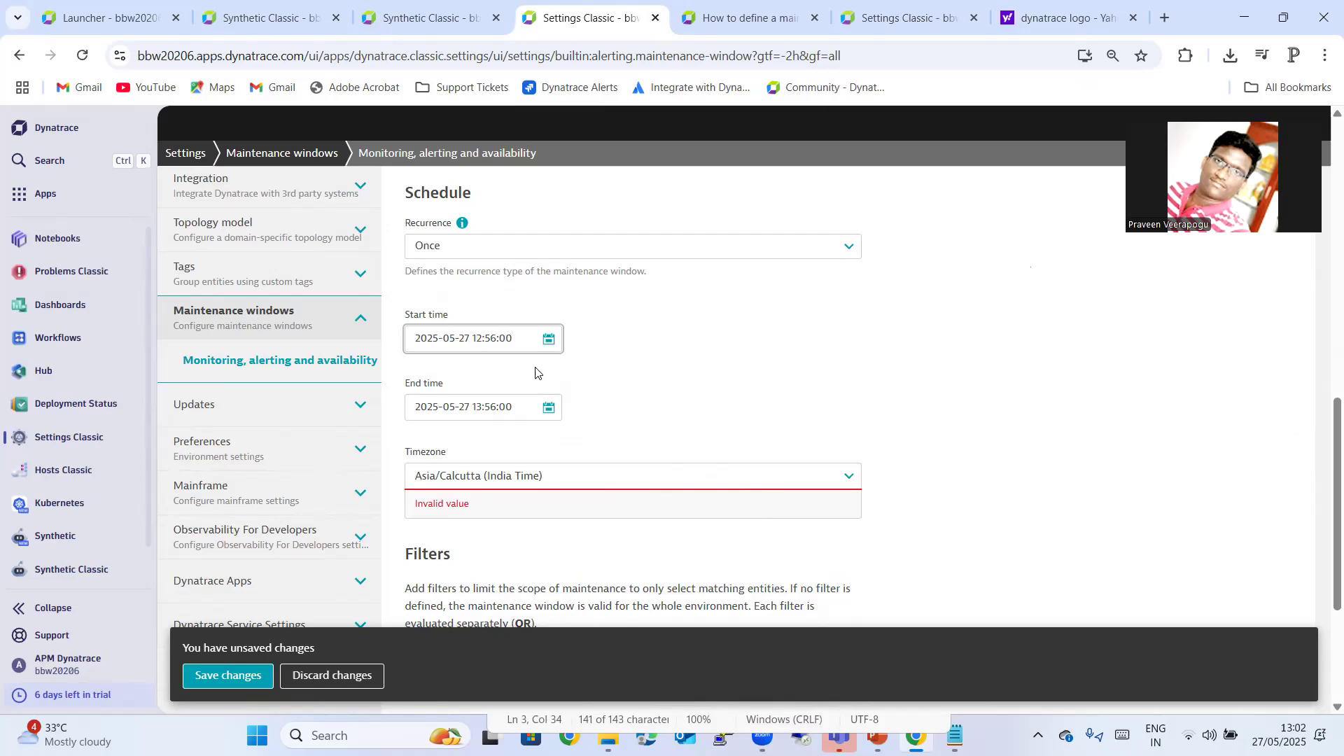
key("BackSpace")
key("BackSpace")
key("BackSpace")
key("BackSpace")
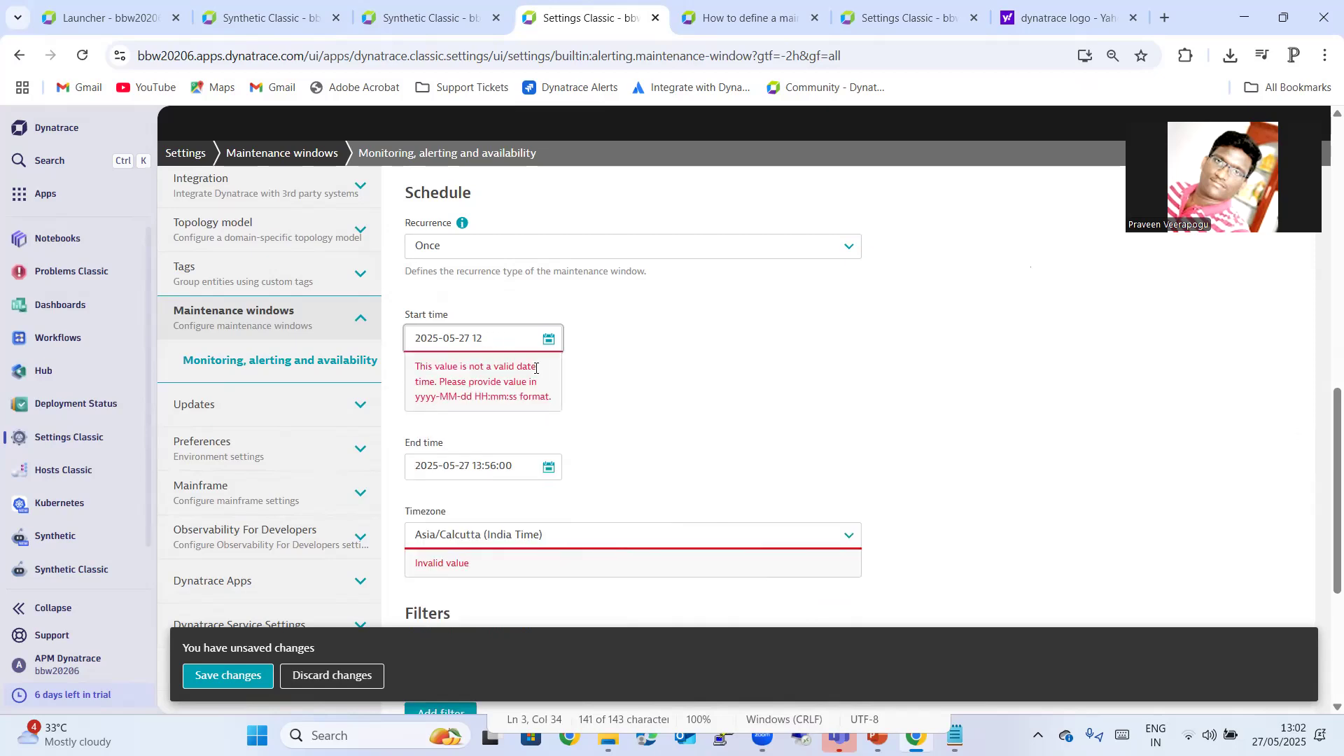
key("BackSpace")
type("13")
type(":")
type("1")
type("5")
type("\"00")
key("BackSpace")
key("BackSpace")
type(":00")
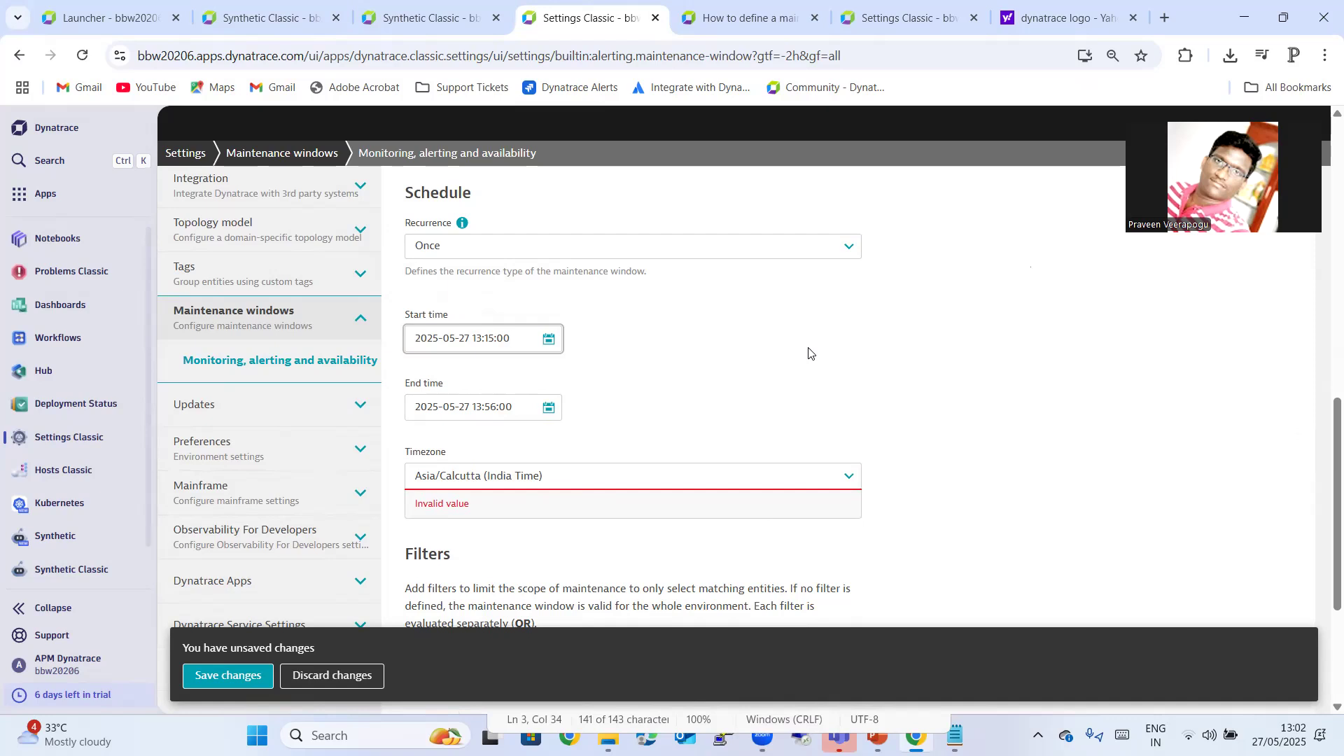
- Examine the timezone setting of the maintenance window's schedule
scroll(808, 352, "down", 1)
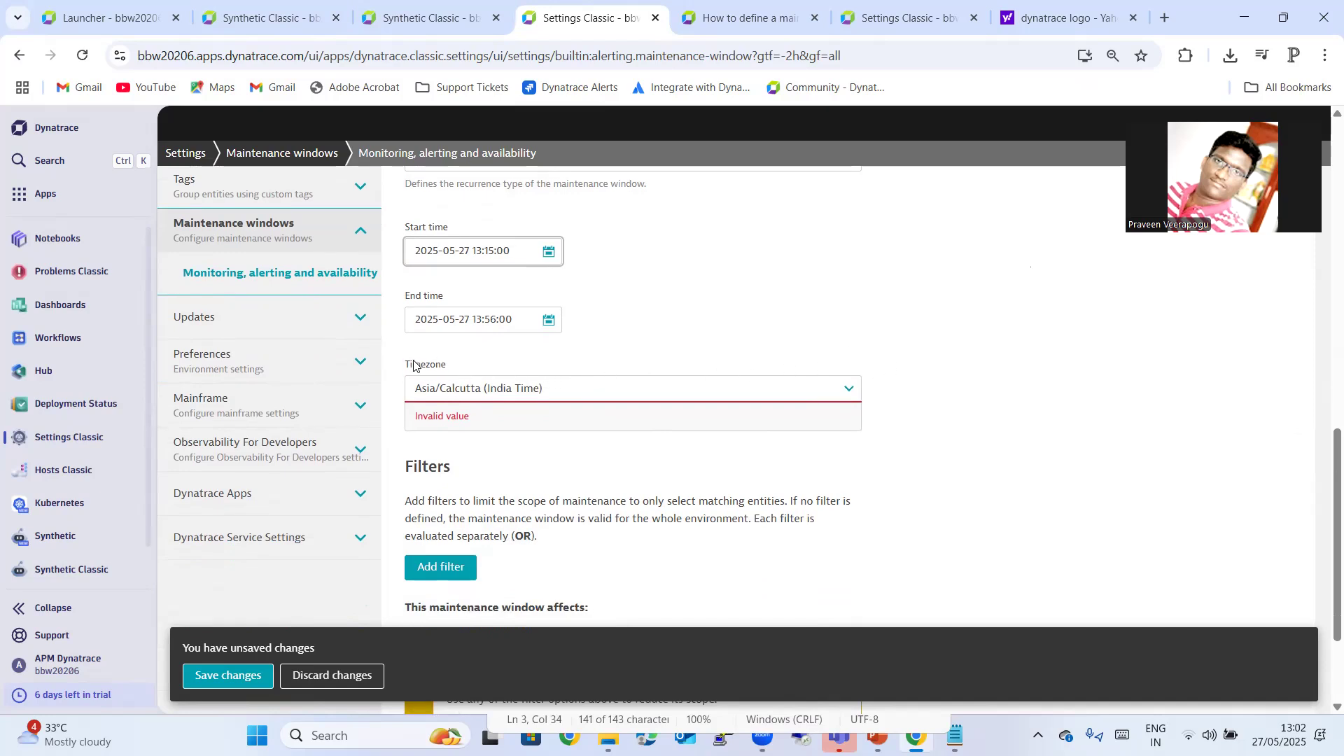
left_click_drag(405, 364, 460, 366)
left_click(754, 342)
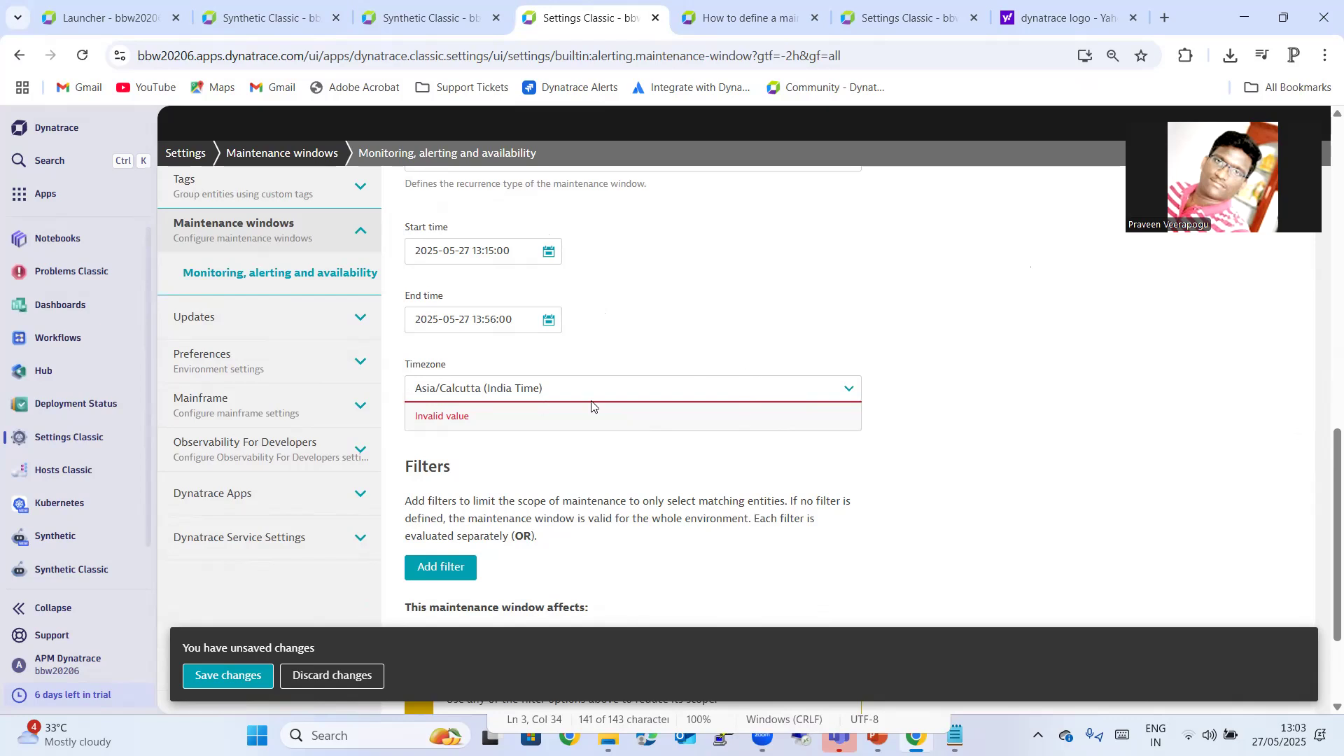
- Review the available timezones for the maintenance window's schedule, keeping Asia/Calcutta (India Time)
left_click(678, 383)
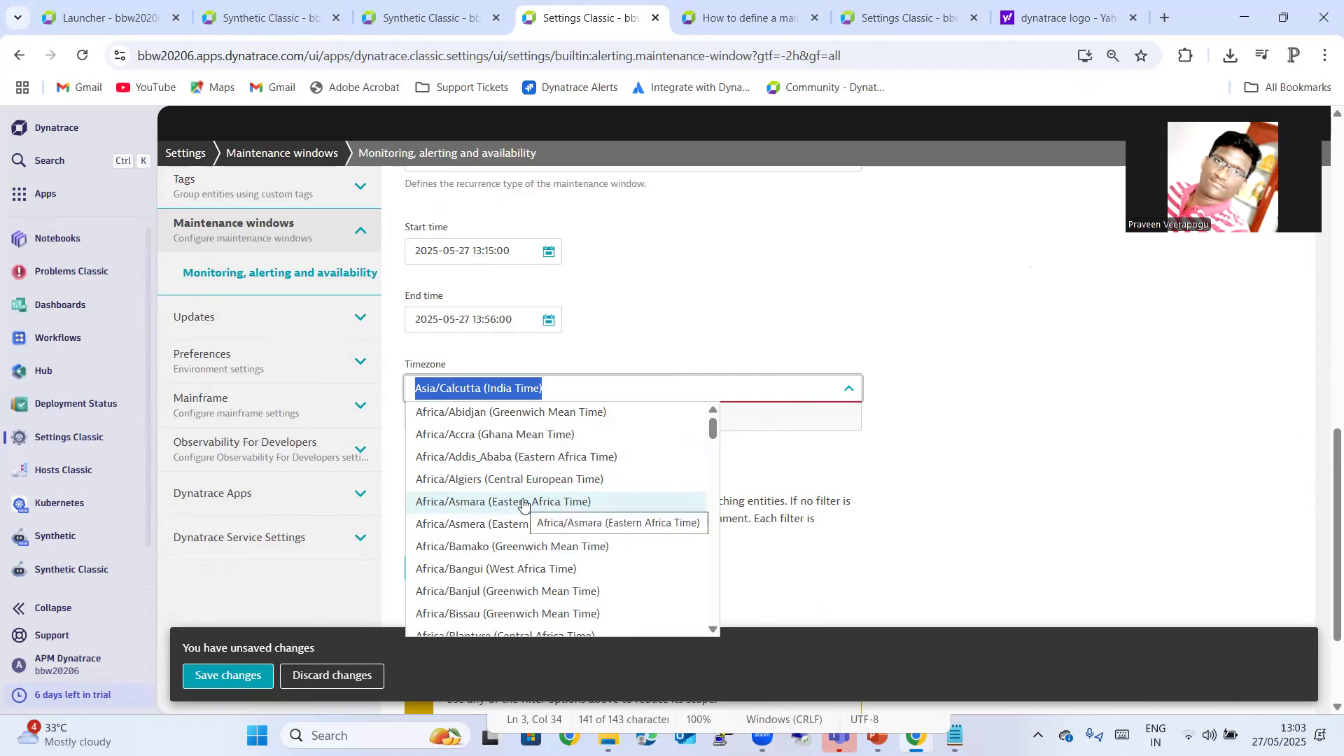
left_click(917, 254)
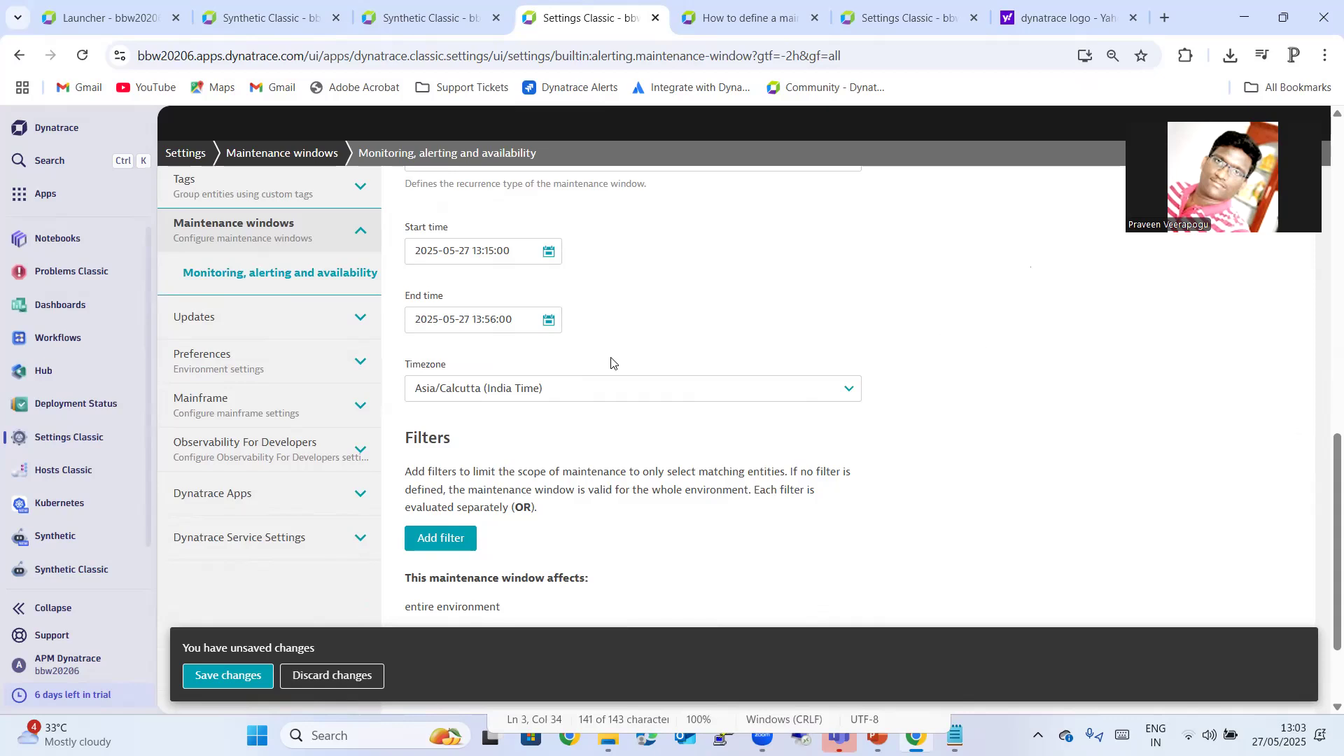
left_click(685, 381)
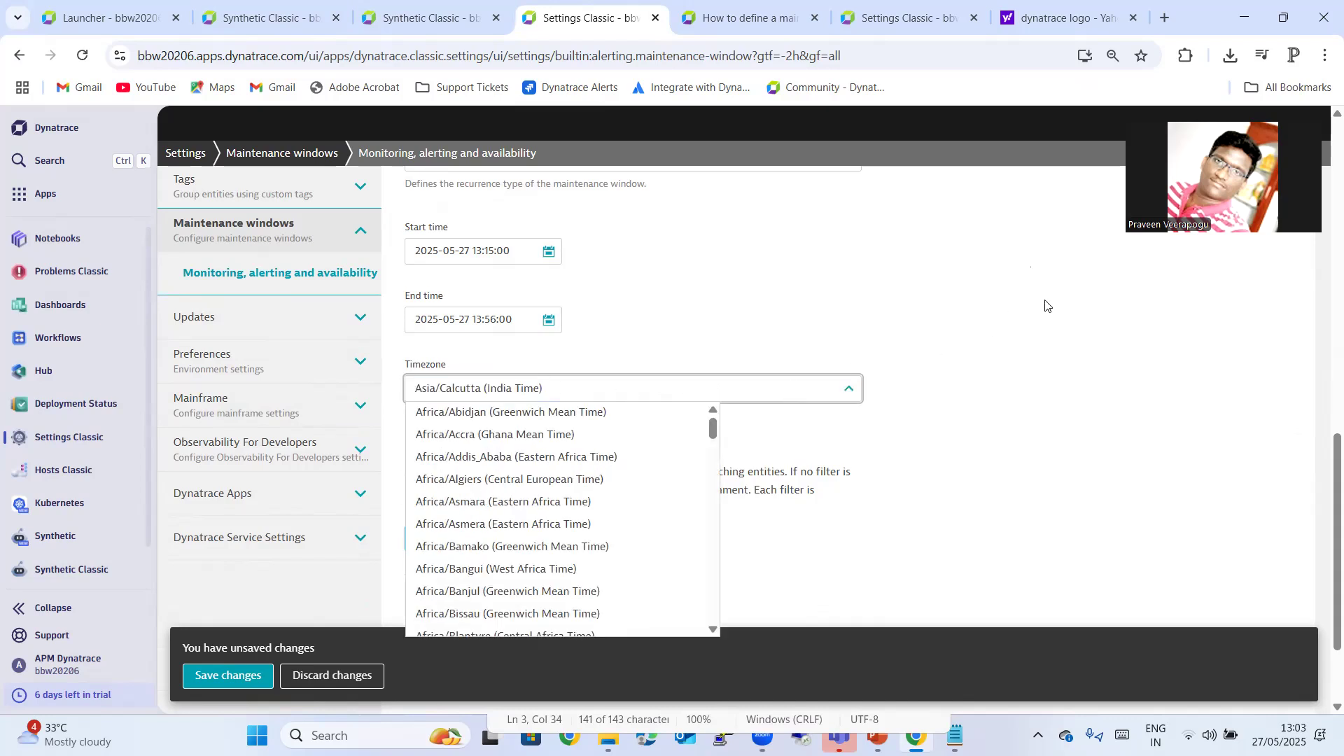
left_click(958, 278)
- Read the explanation of the Filters section and the note on which entities the maintenance window affects
scroll(955, 278, "down", 3)
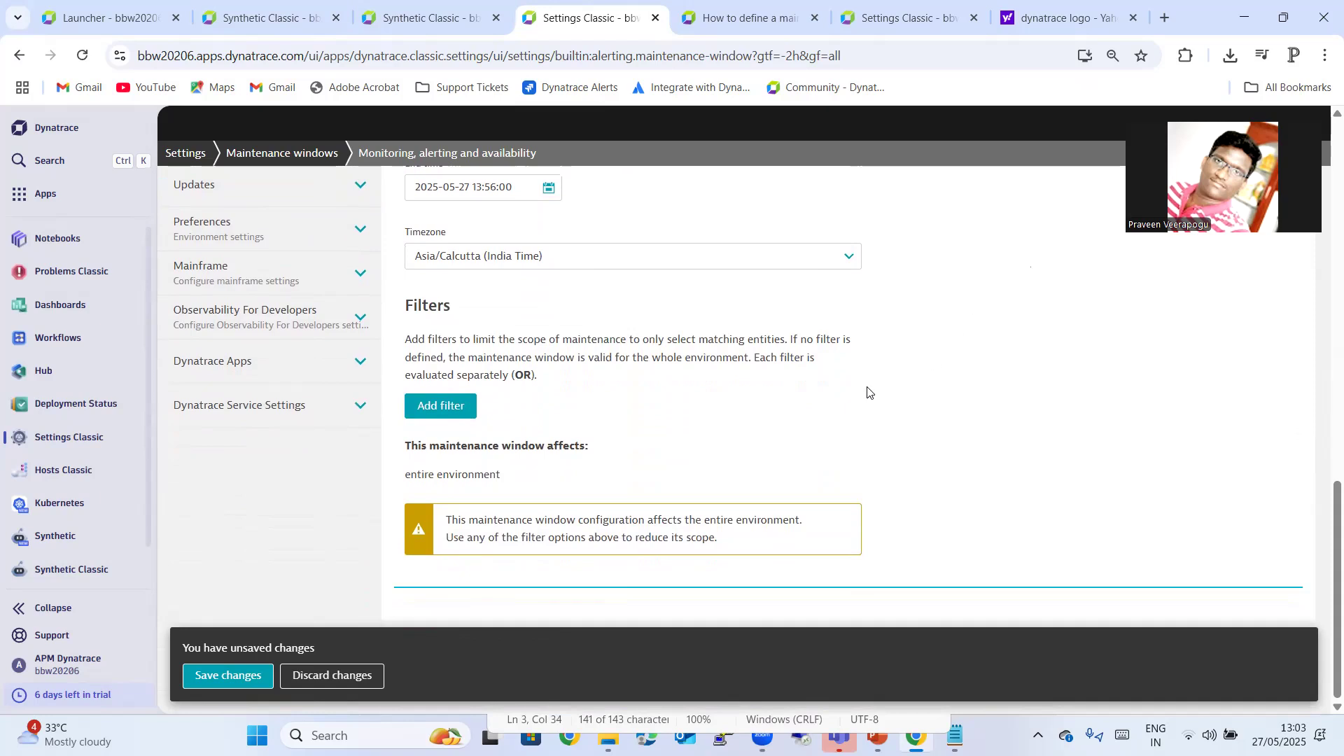
left_click_drag(406, 340, 854, 387)
left_click(853, 386)
left_click_drag(446, 519, 852, 540)
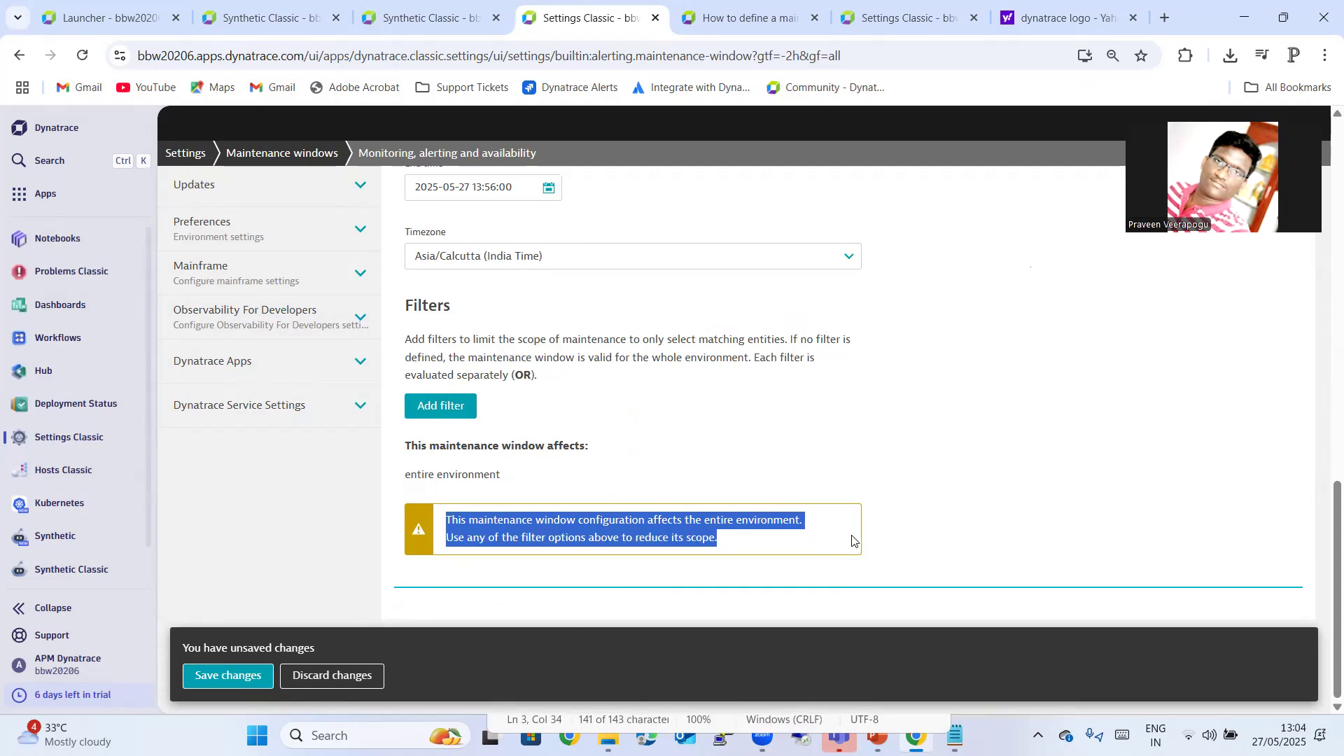
left_click(915, 530)
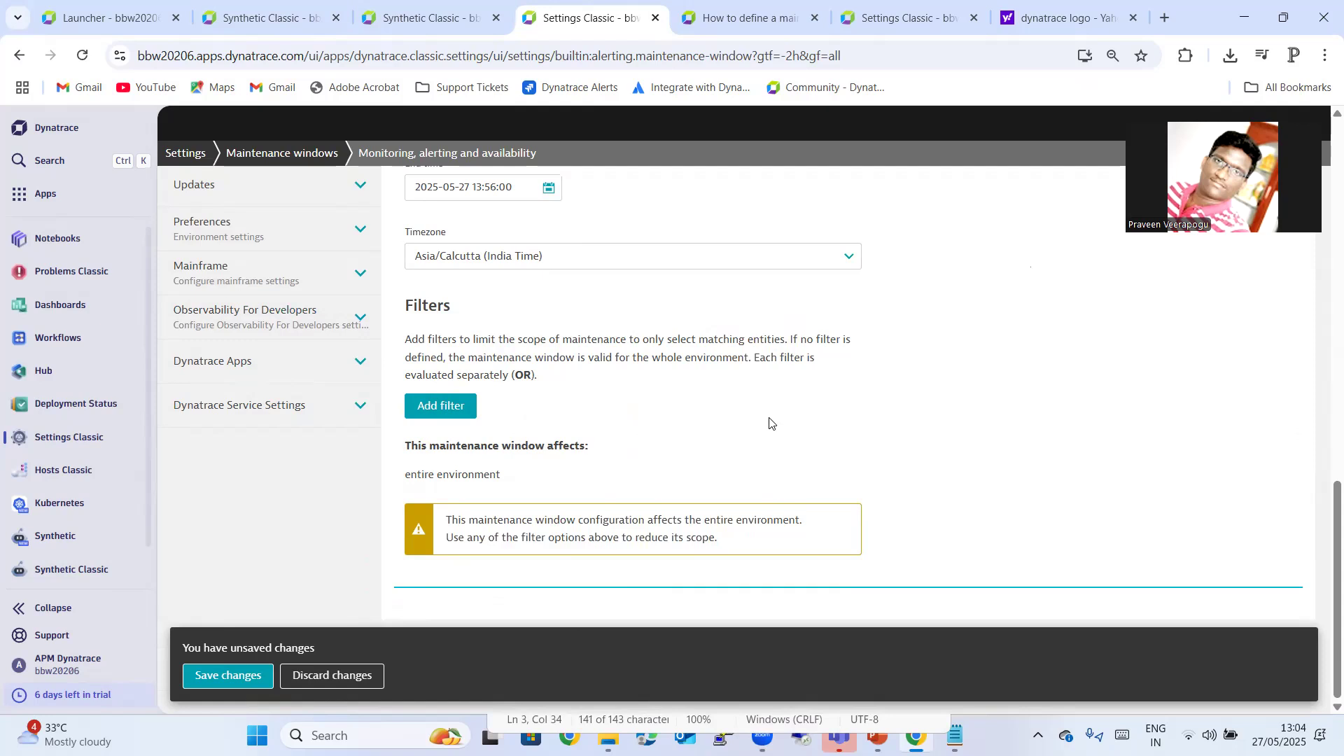
- Add a filter to the maintenance window and open the choices for its entity type
left_click(442, 406)
scroll(690, 392, "down", 4)
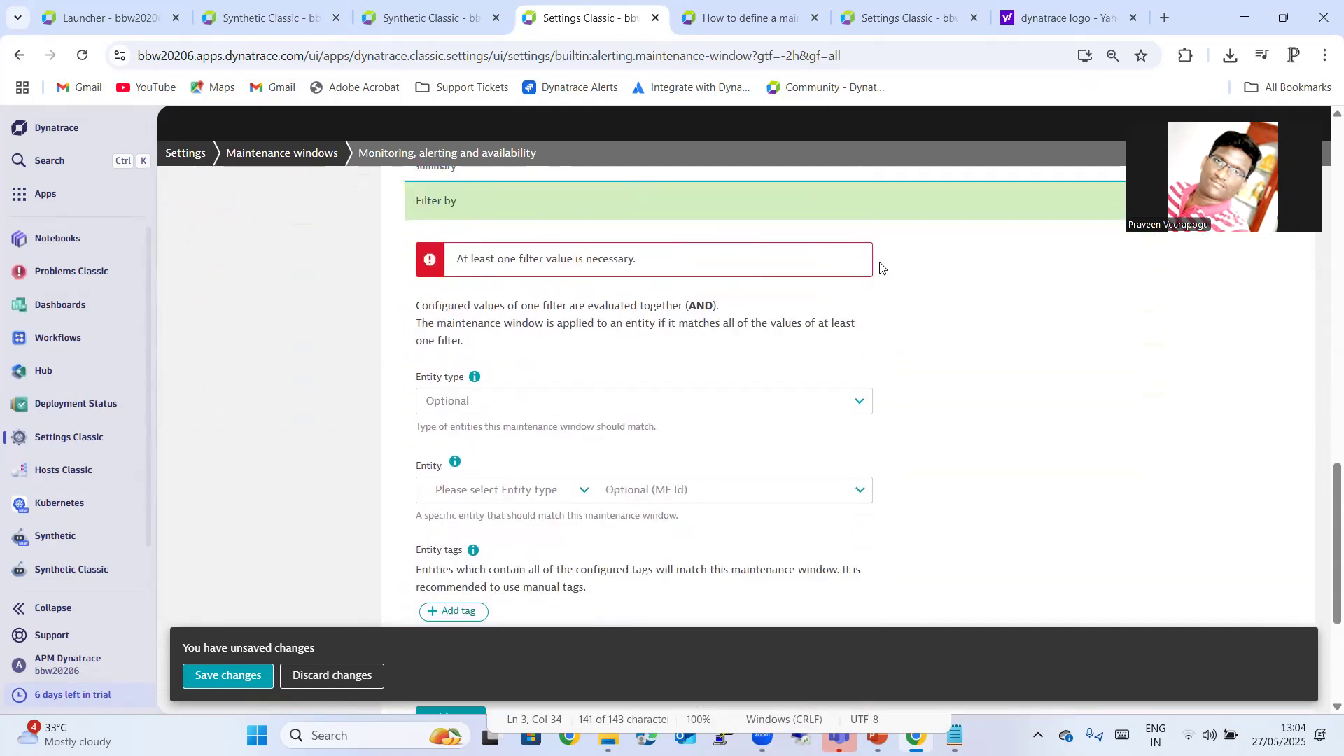
left_click(708, 306)
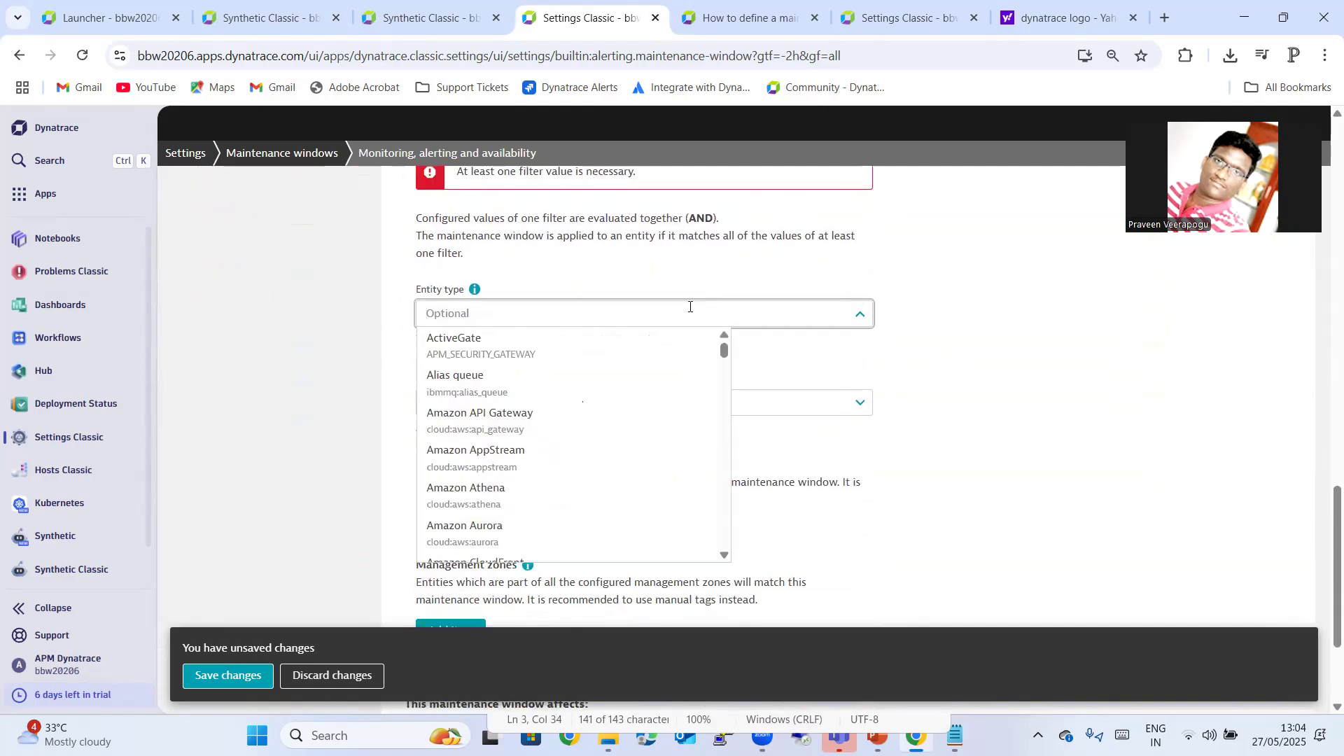
type("synt")
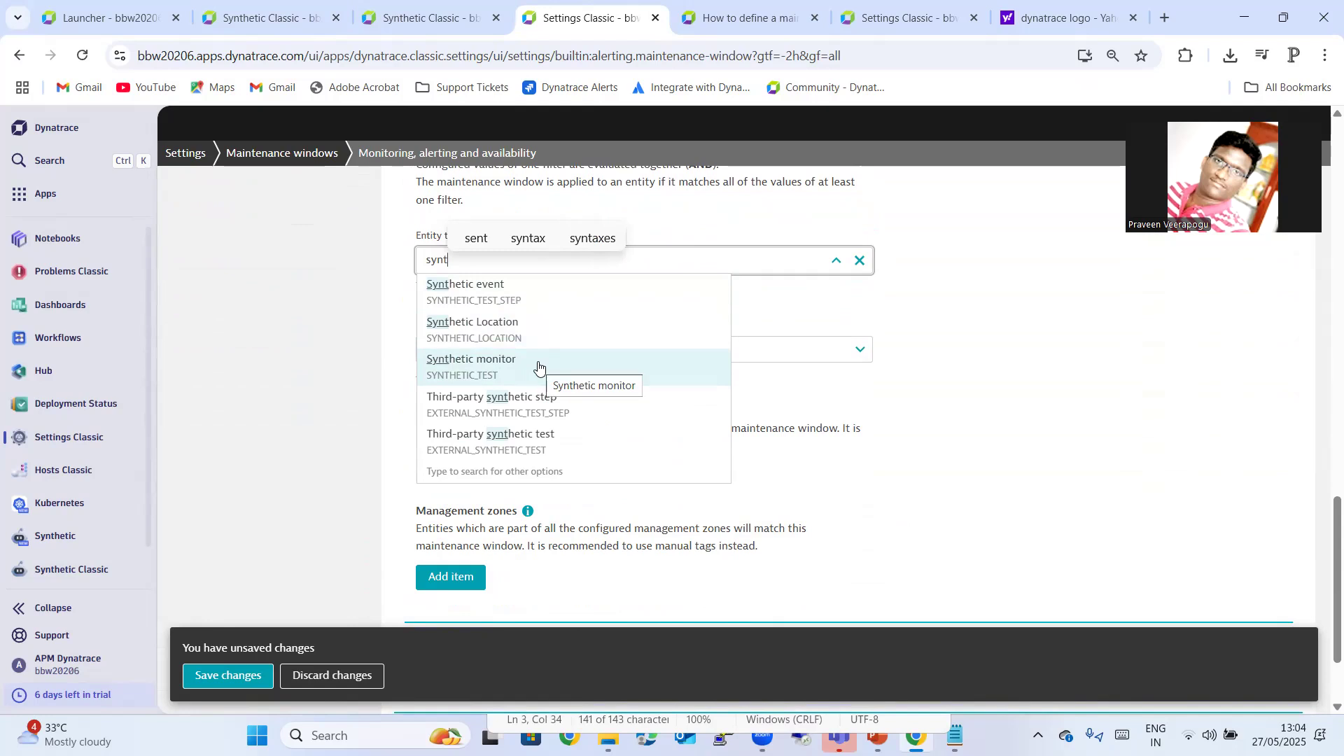
scroll(538, 364, "down", 1)
scroll(518, 350, "up", 2)
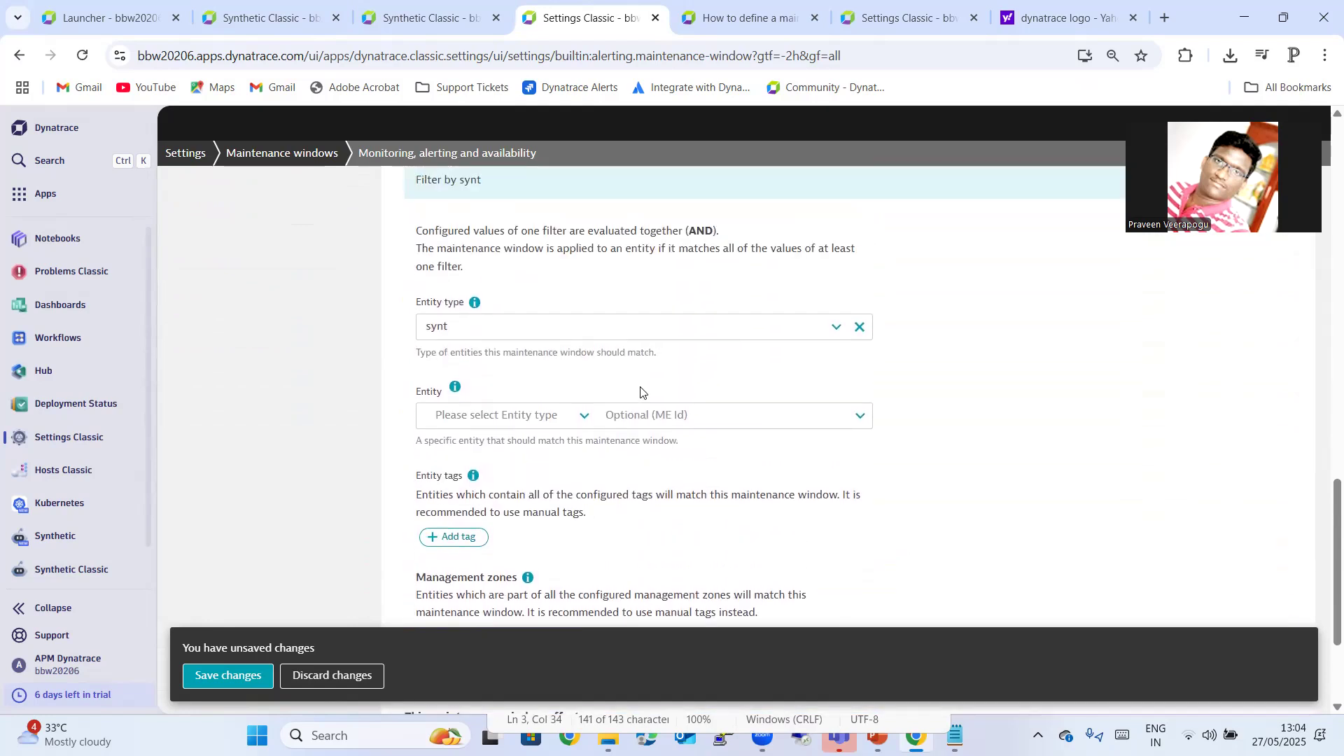
left_click(505, 341)
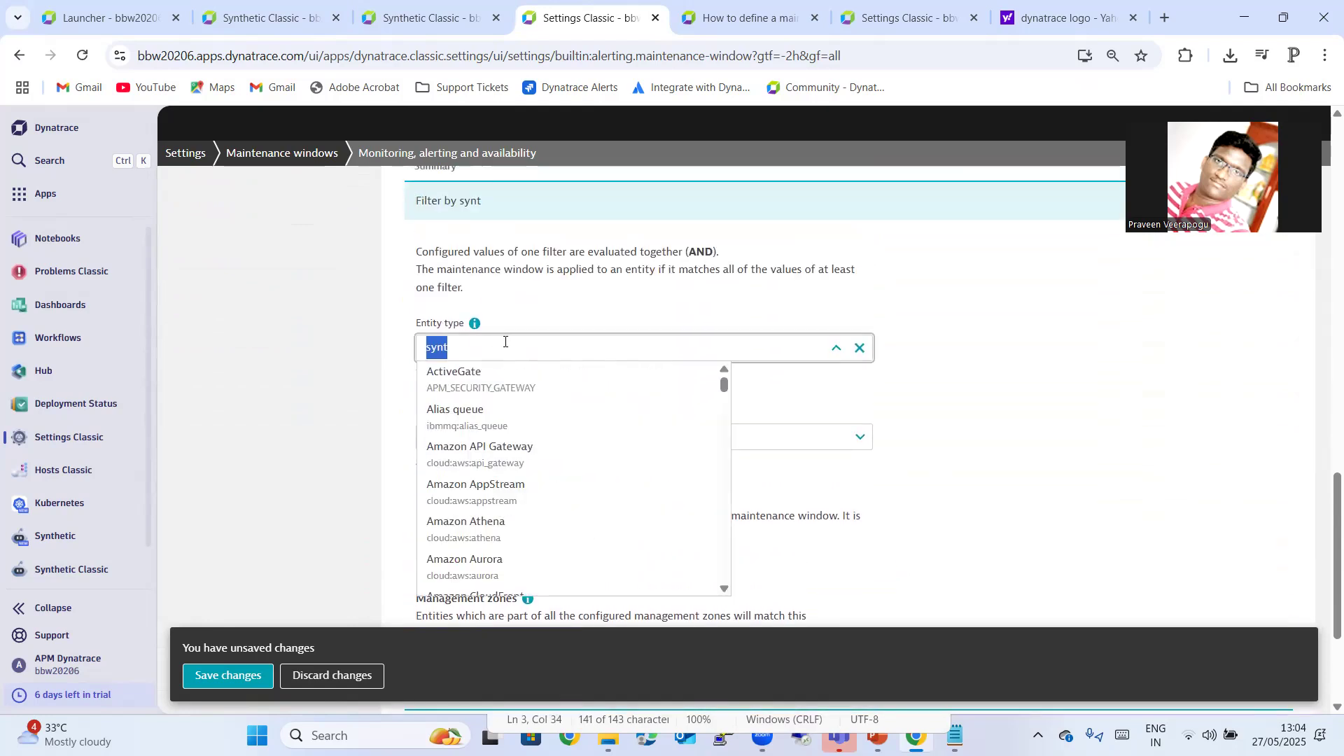
left_click(504, 342)
type("he")
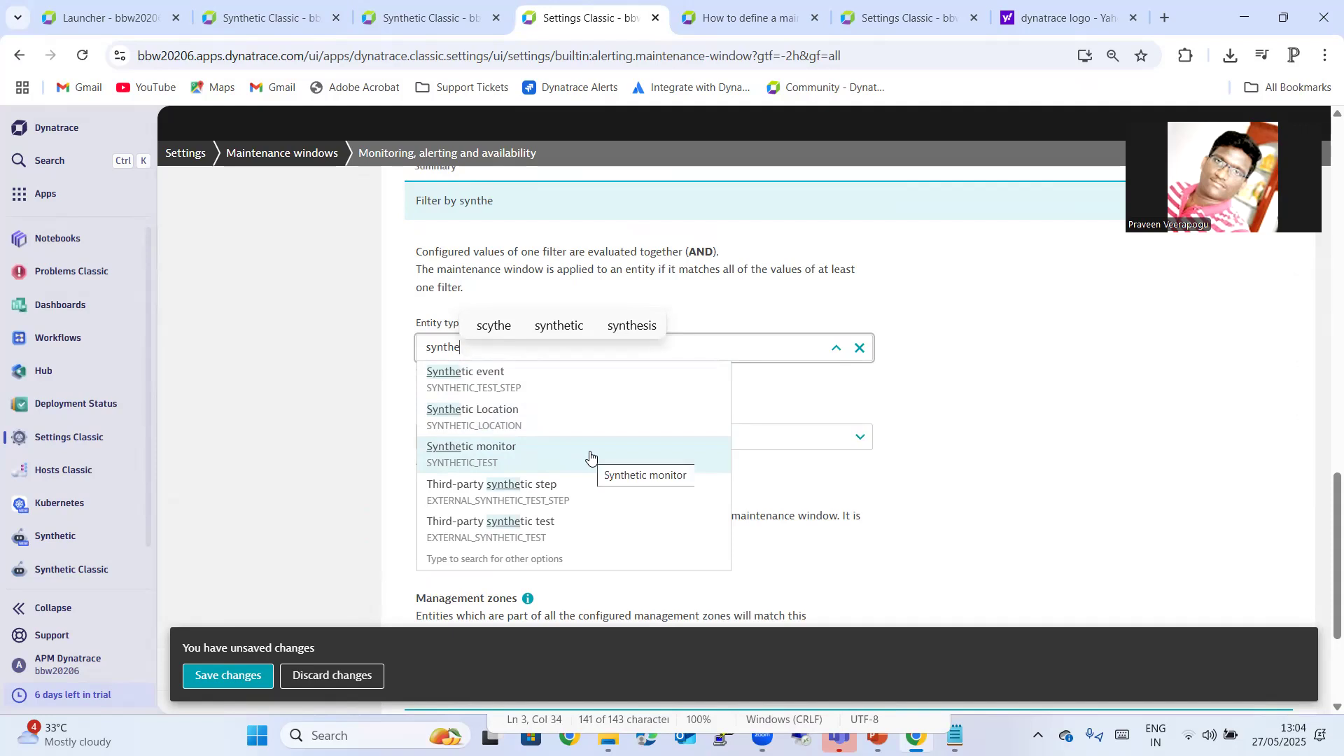
key("BackSpace")
key("BackSpace")
key("BackSpace")
key("BackSpace")
key("BackSpace")
key("BackSpace")
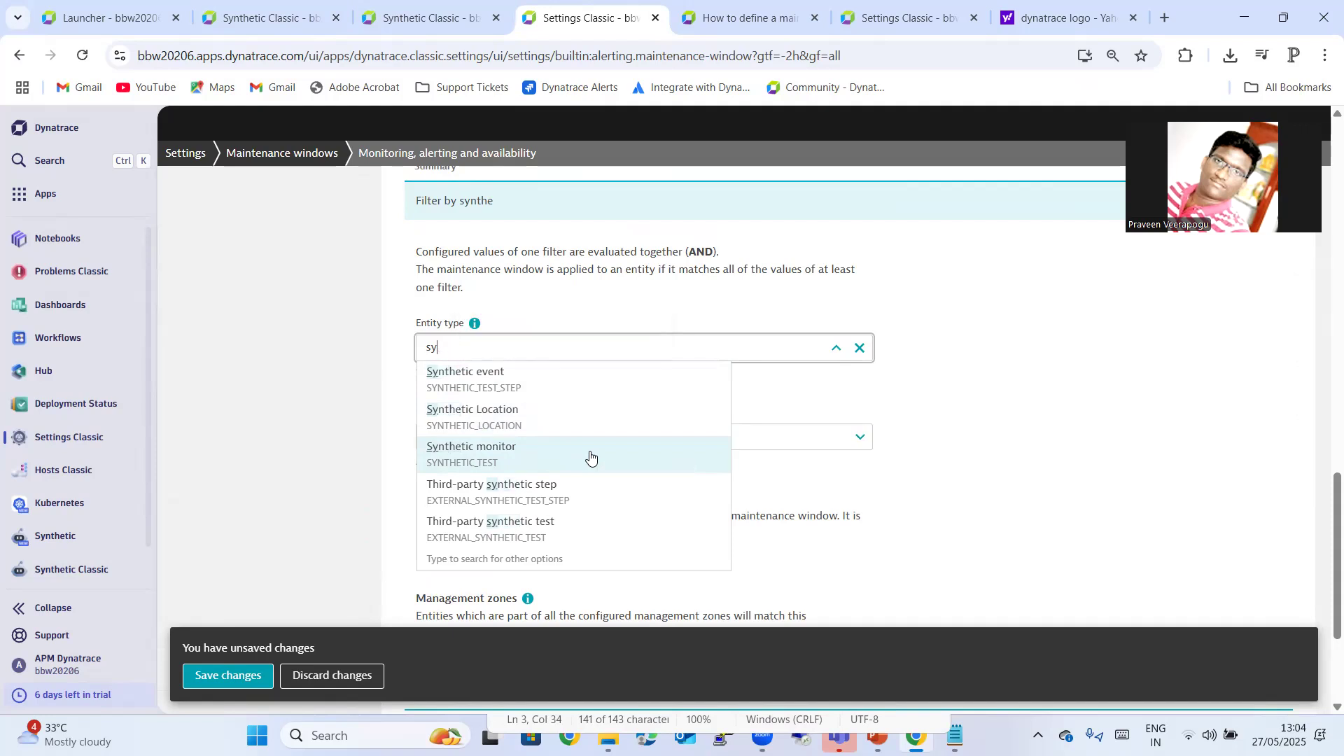
- Set the filter's entity type to HTTP monitor, checking it against the Google Gemini AI monitor's settings page
type("HTT")
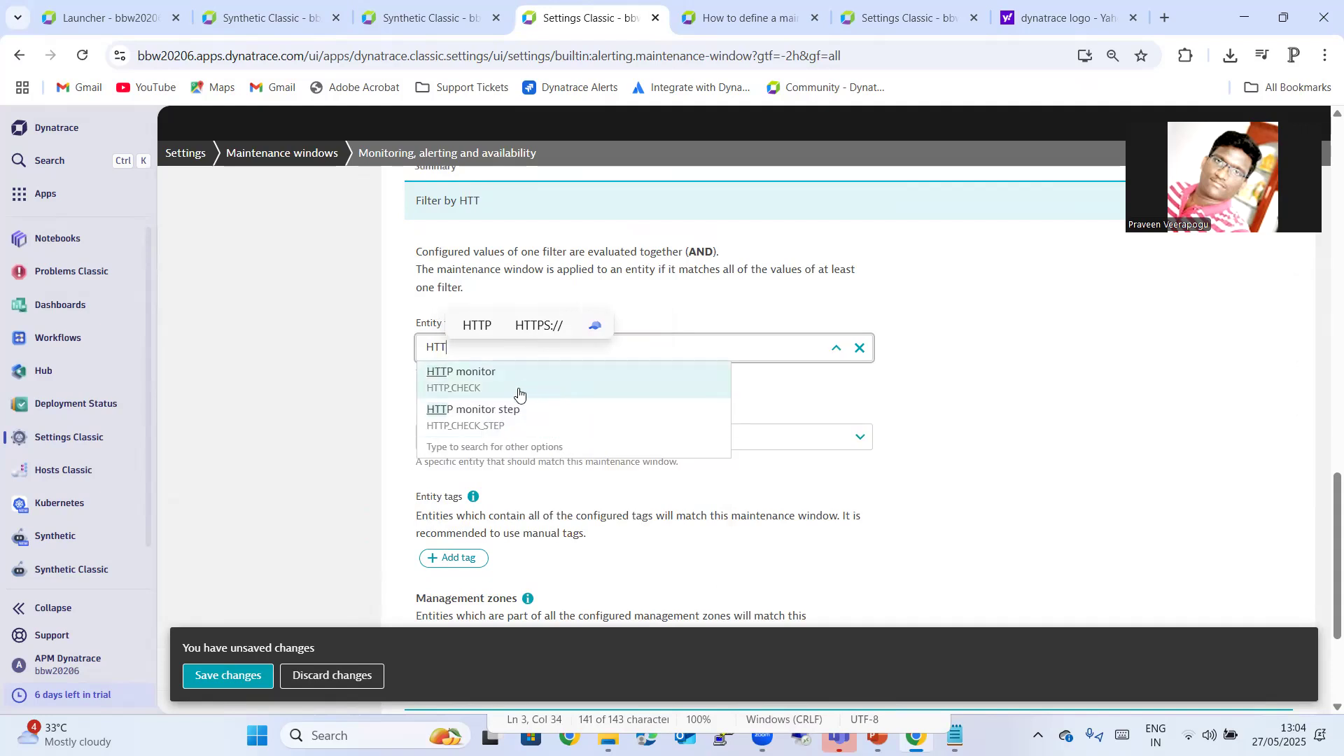
left_click(352, 27)
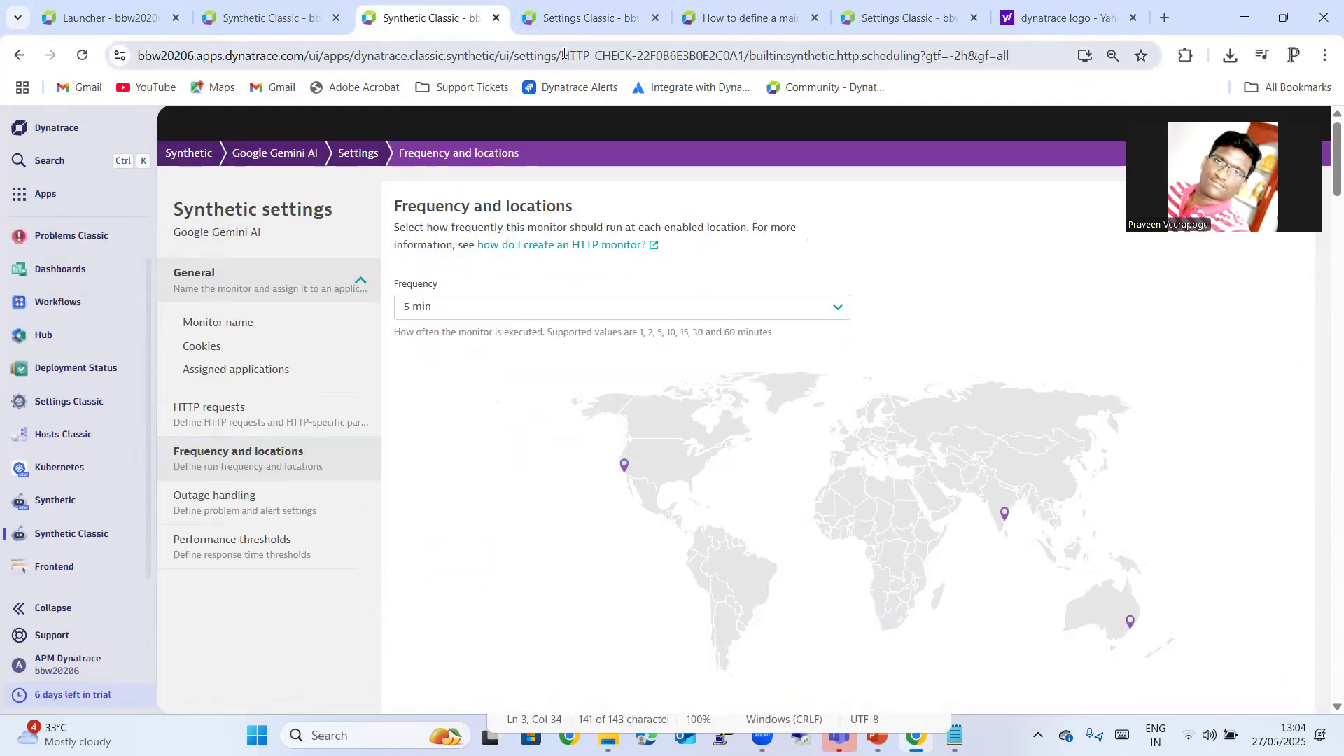
left_click(576, 29)
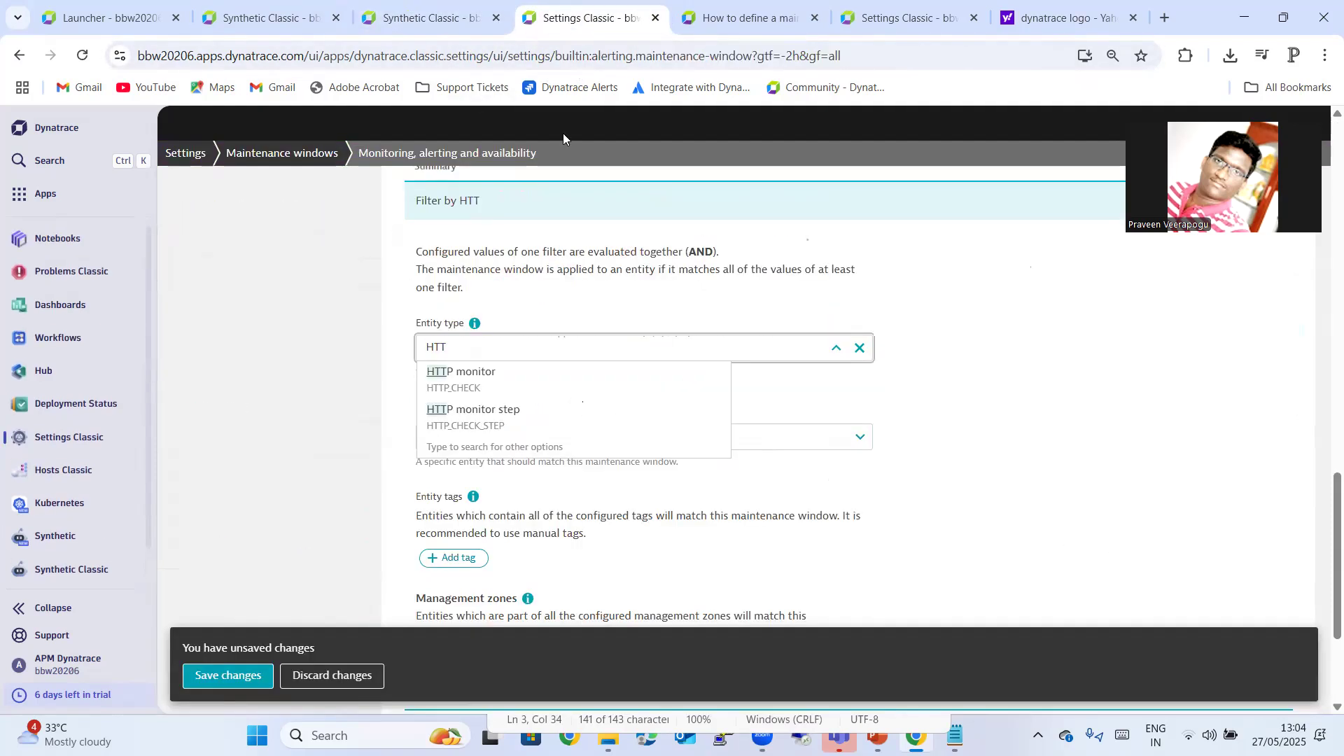
left_click(467, 376)
- Set the filter's specific entity to the HTTP monitor Google Gemini AI
scroll(530, 371, "down", 1)
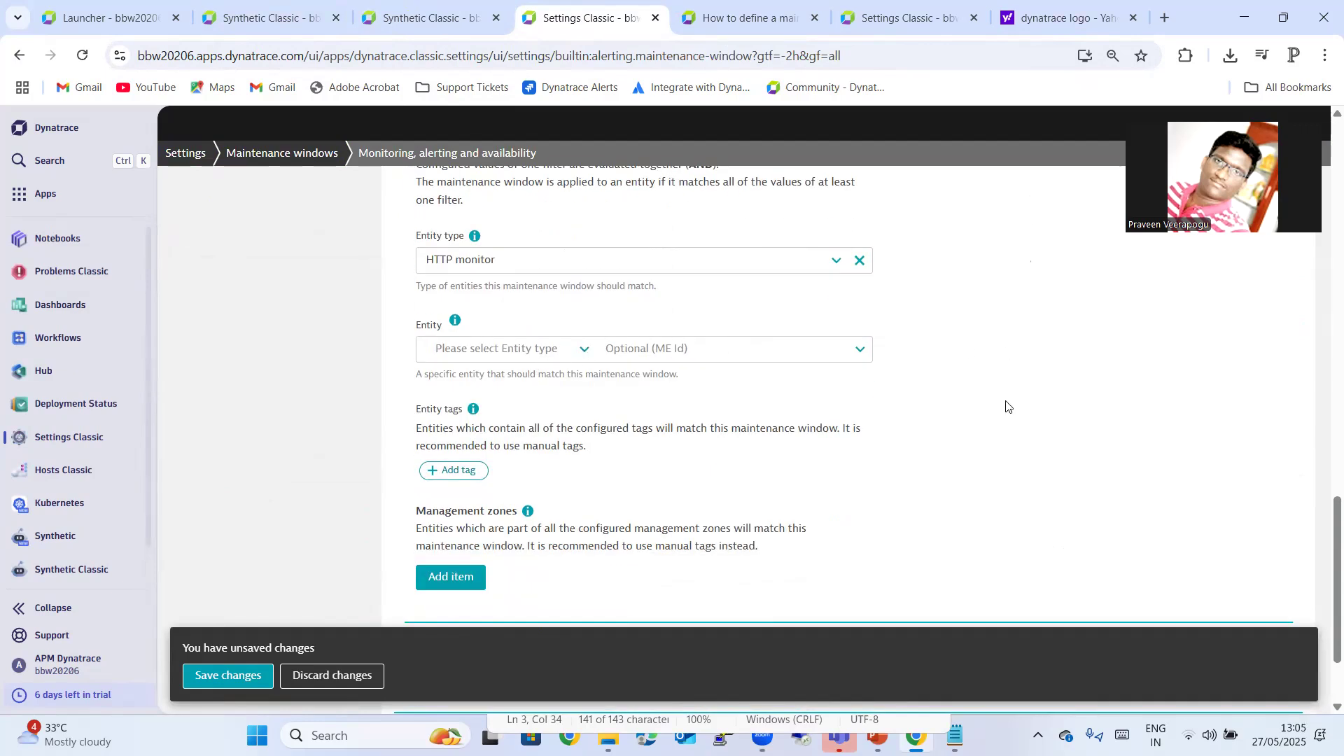
left_click(554, 353)
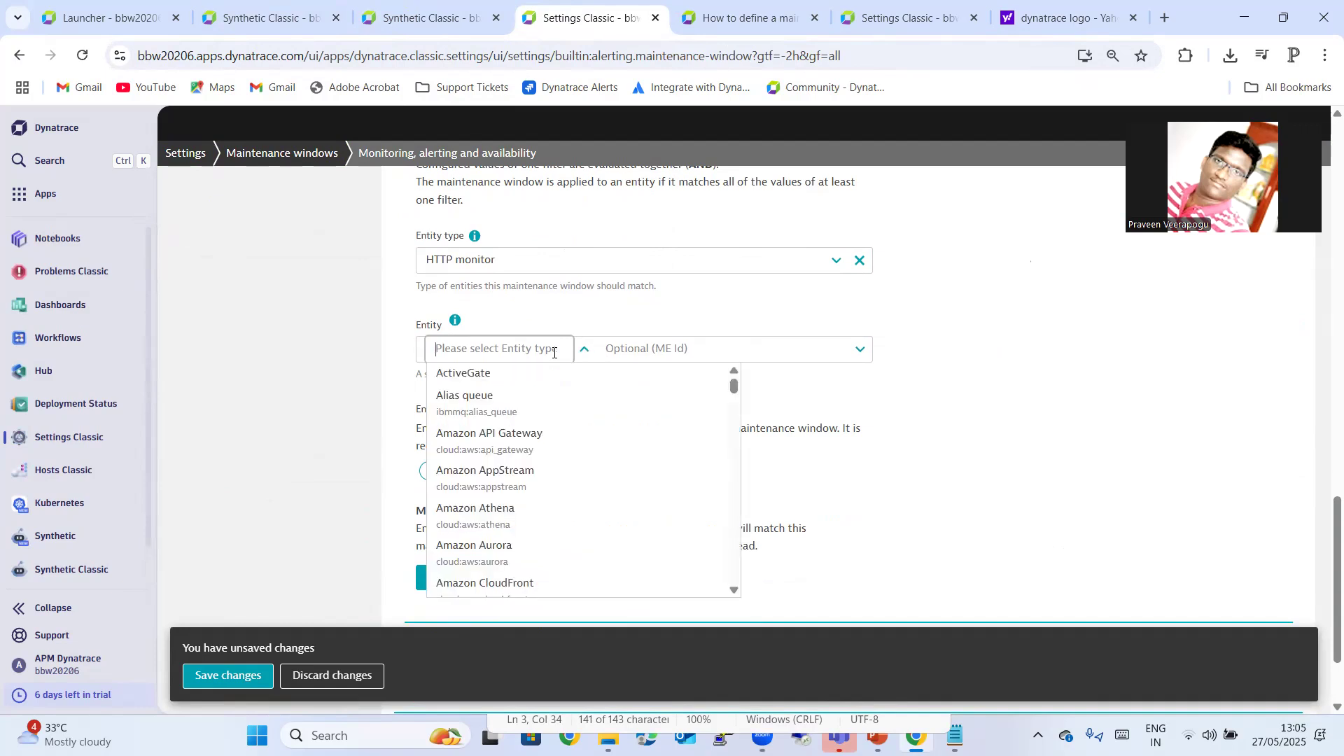
type("sy")
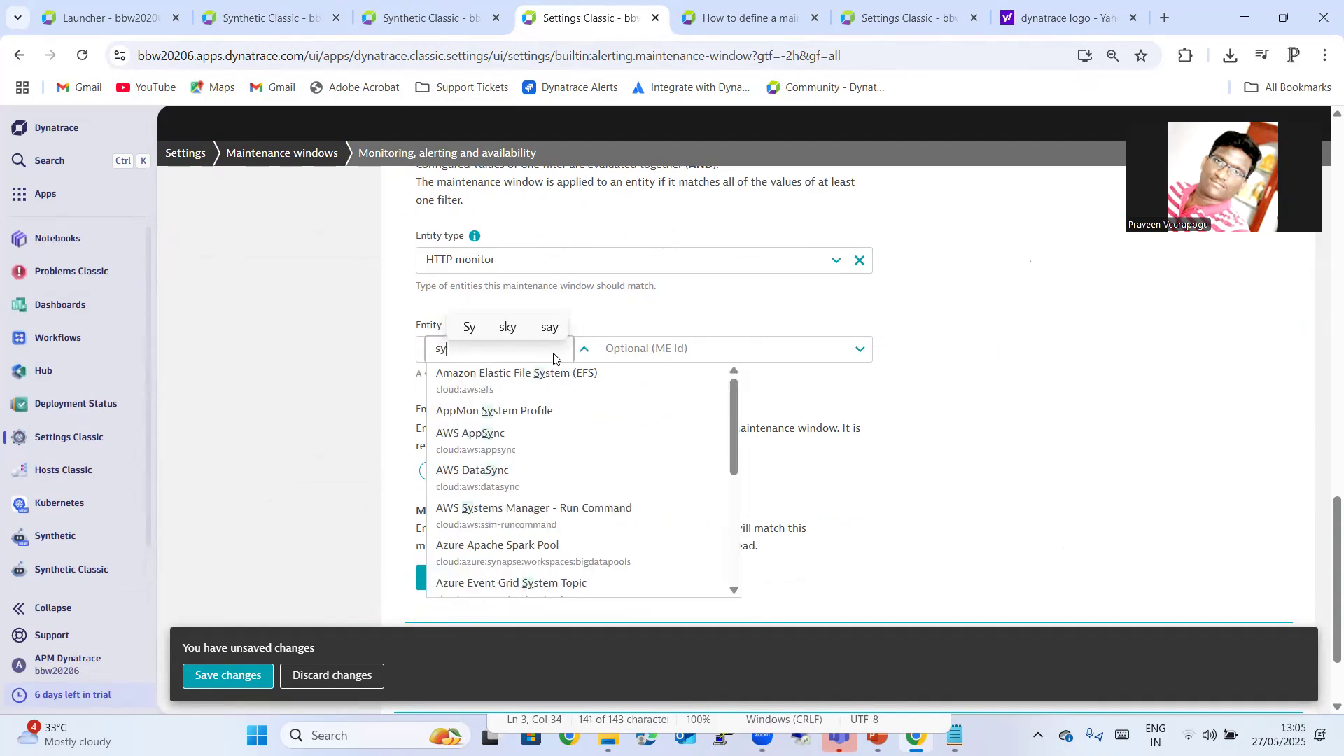
key("BackSpace")
key("BackSpace")
type("htt")
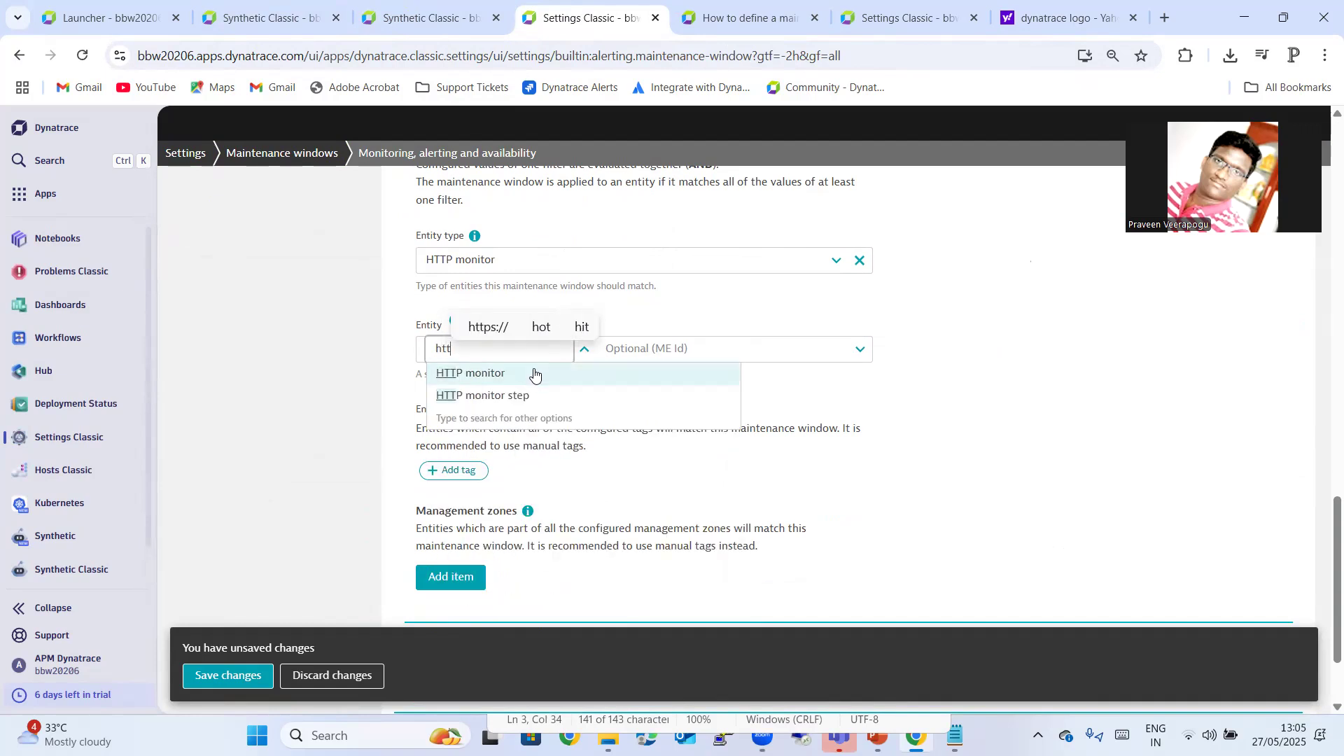
left_click(534, 373)
left_click(616, 348)
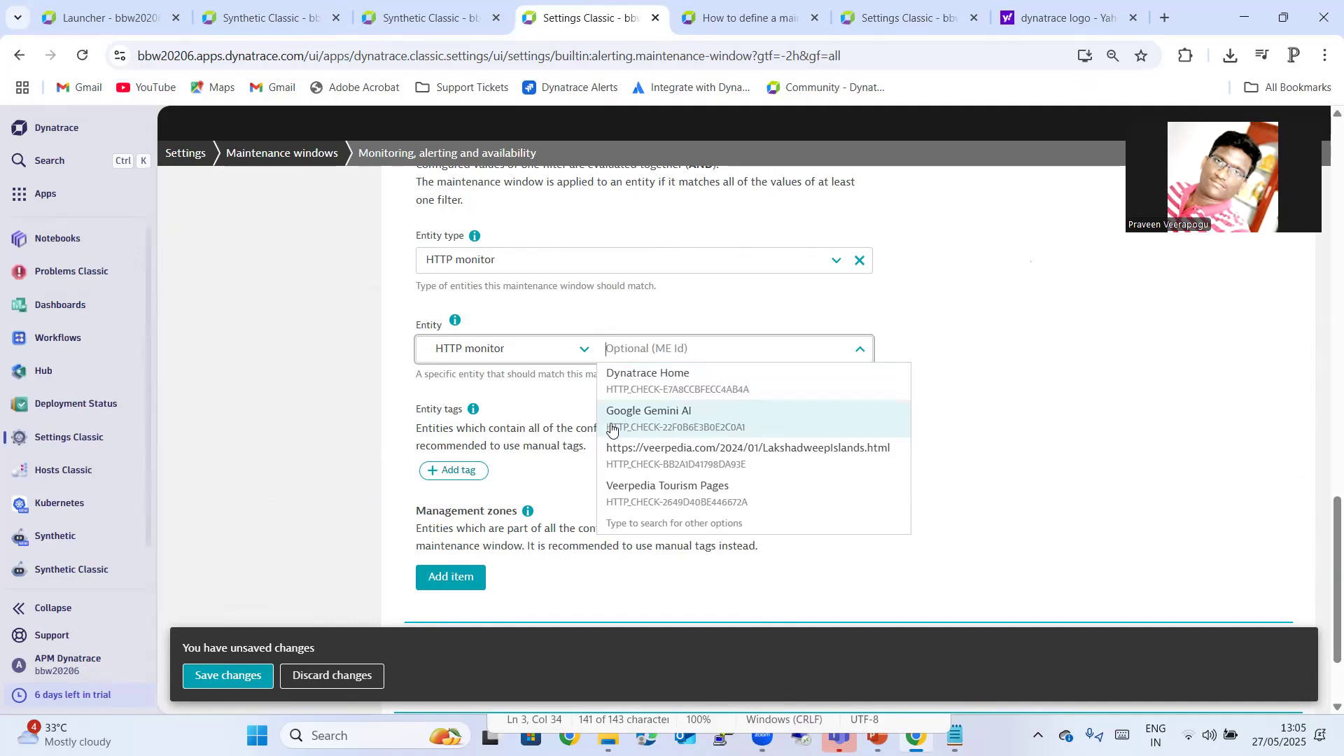
left_click(728, 423)
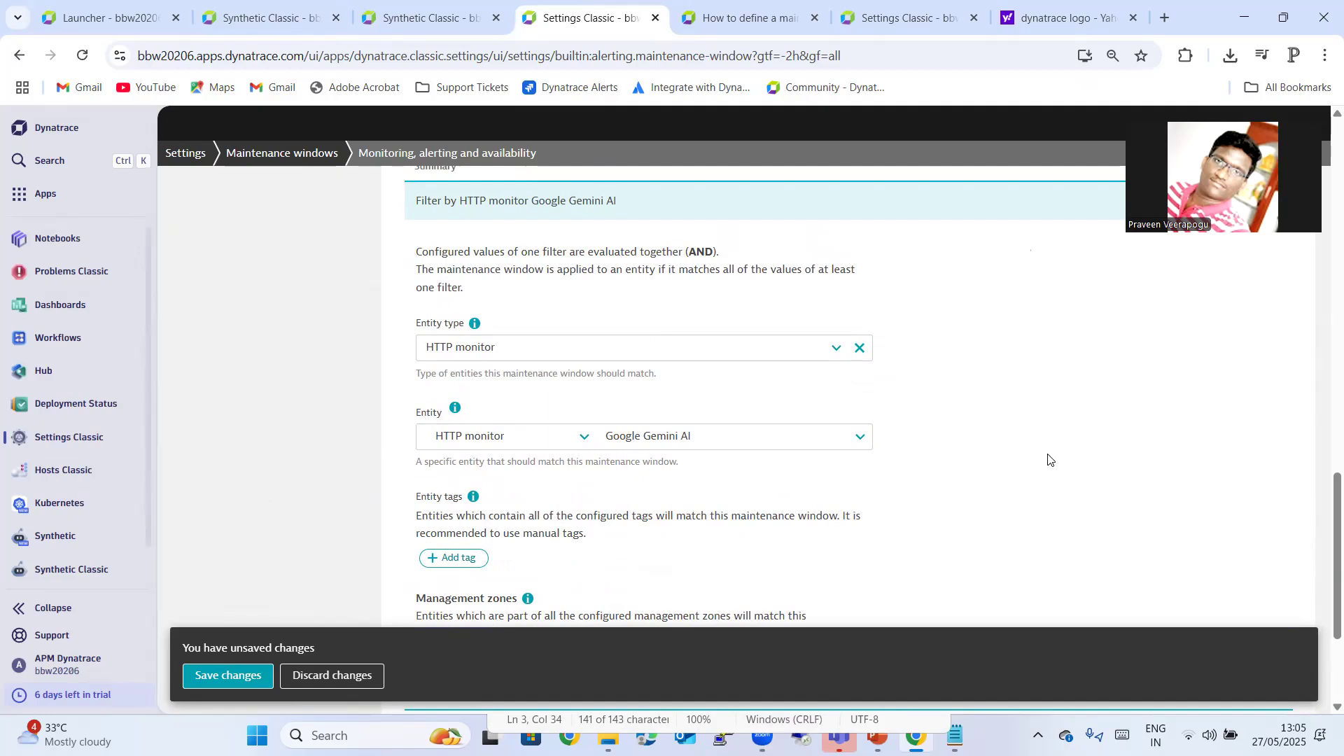
- Review the filter's entity selection with its description, and the entity tags and management zones options
scroll(1048, 458, "down", 1)
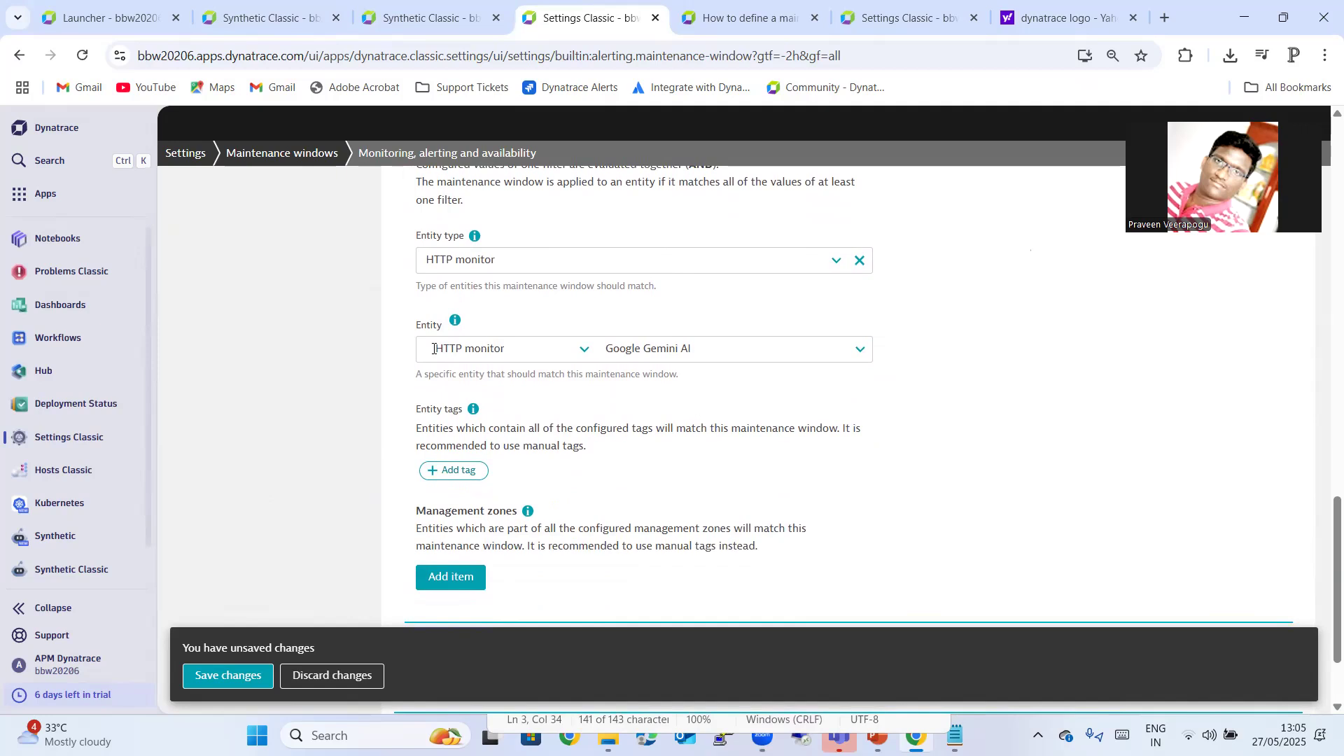
left_click_drag(413, 378, 690, 379)
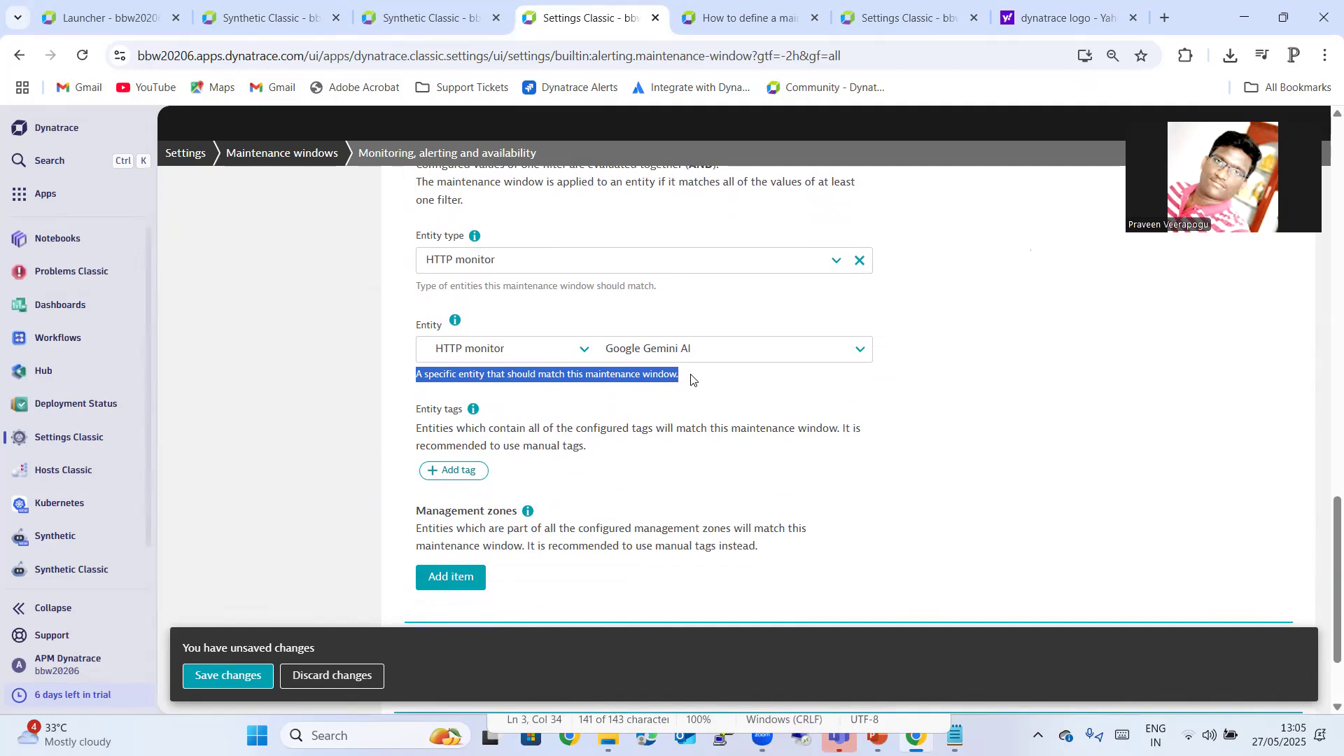
left_click(956, 394)
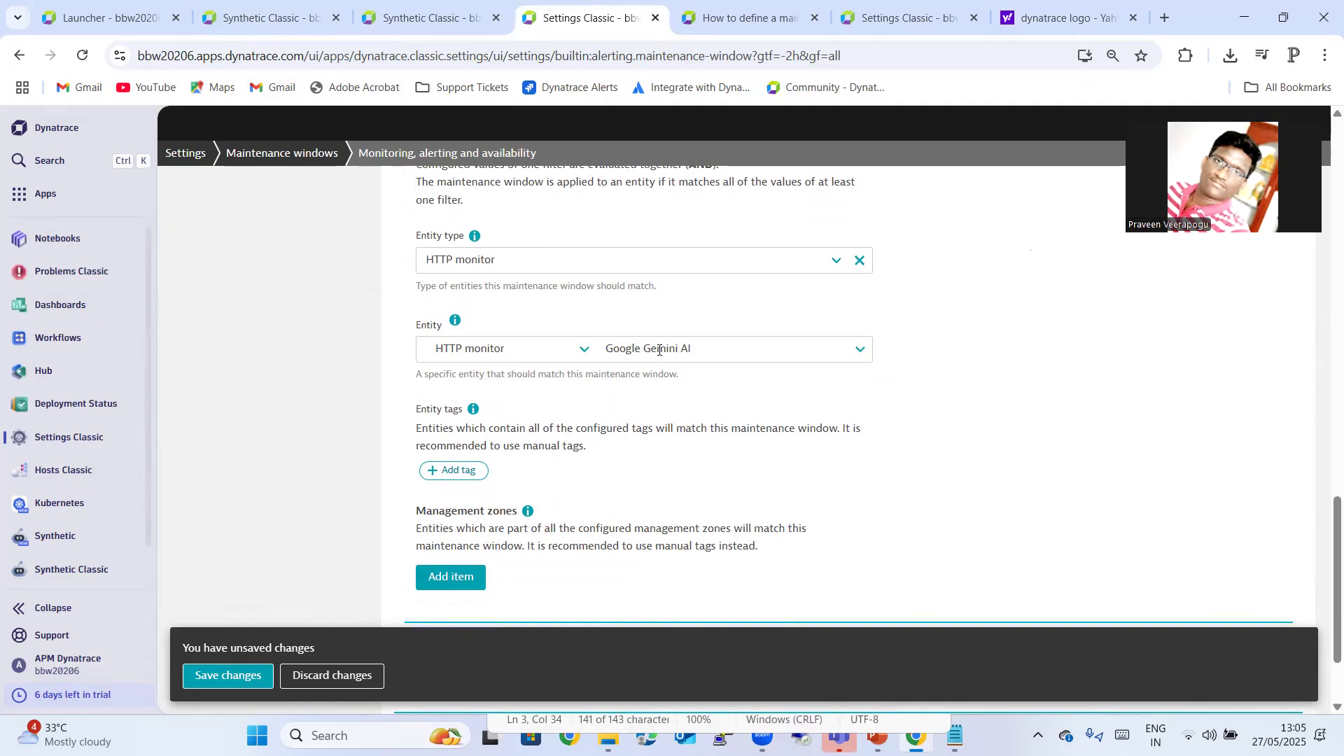
scroll(672, 350, "down", 1)
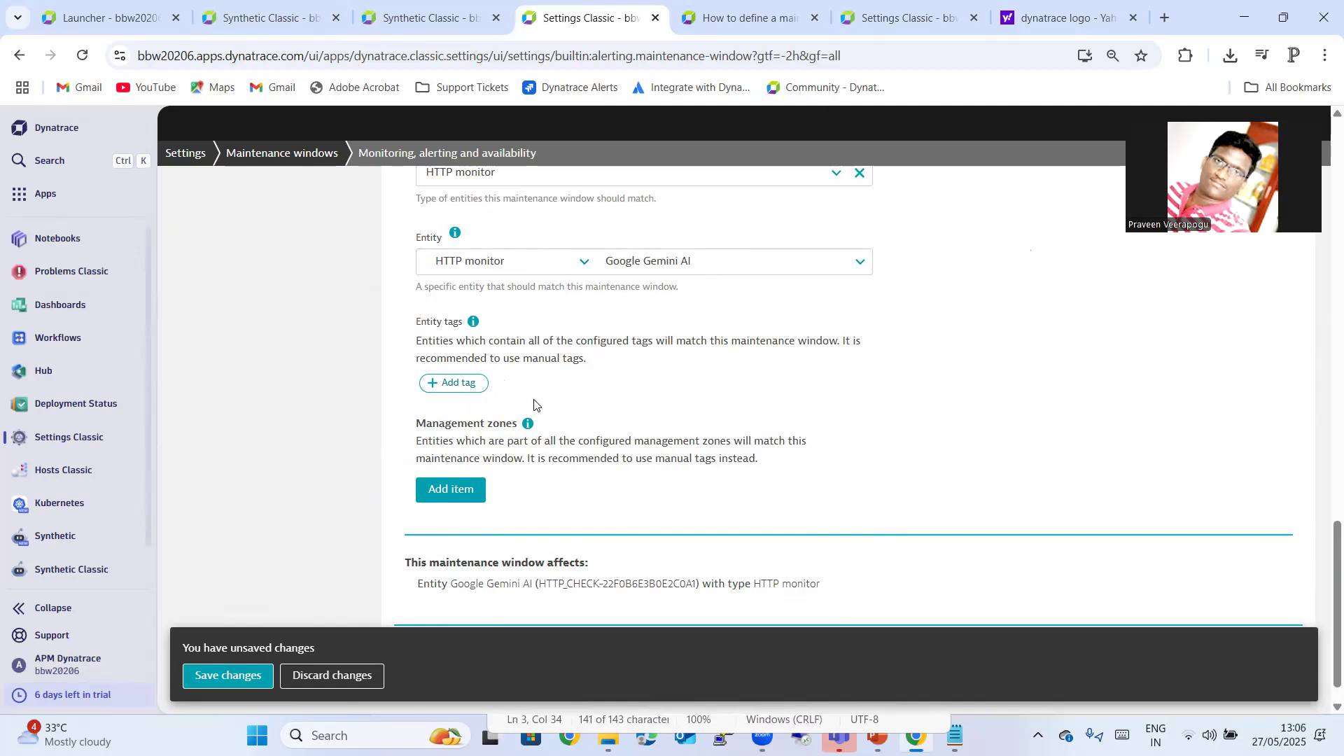
- Open the Google Gemini AI monitor's overview page from its synthetic settings to check its tags
left_click(442, 39)
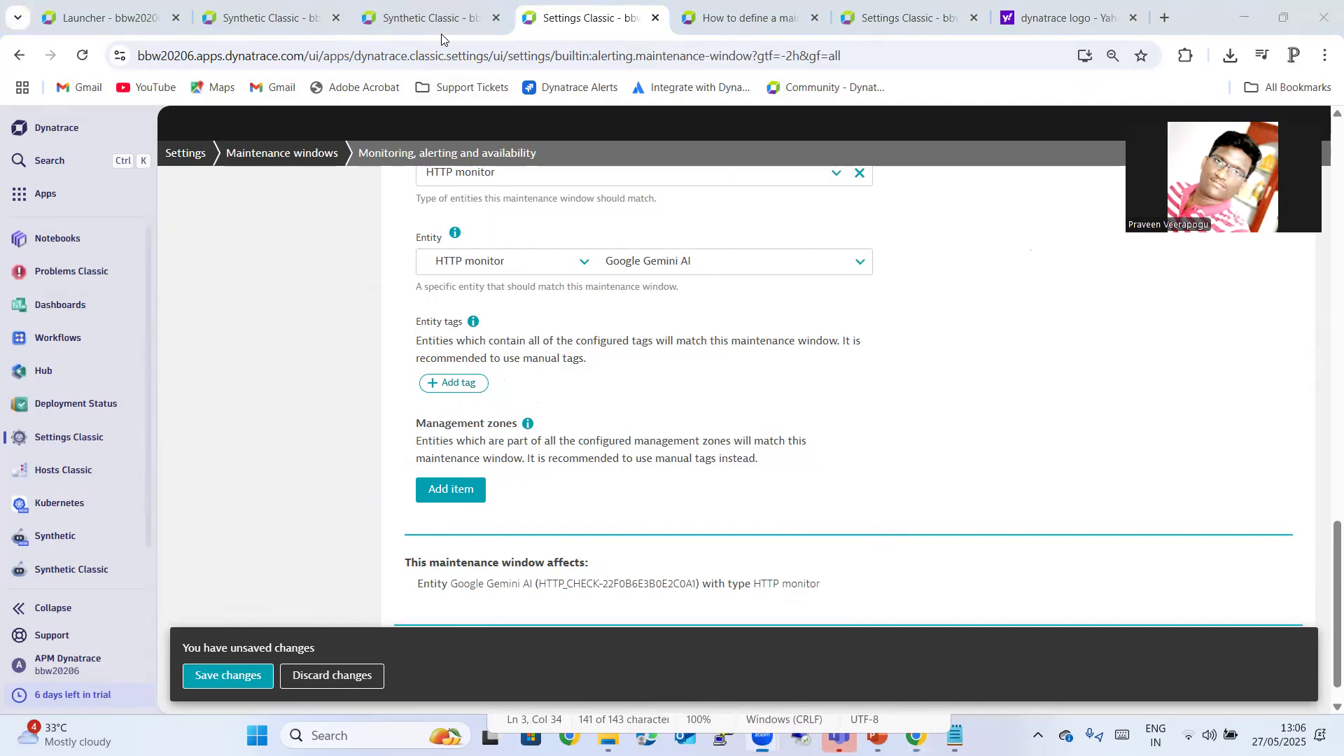
left_click(401, 25)
left_click(293, 18)
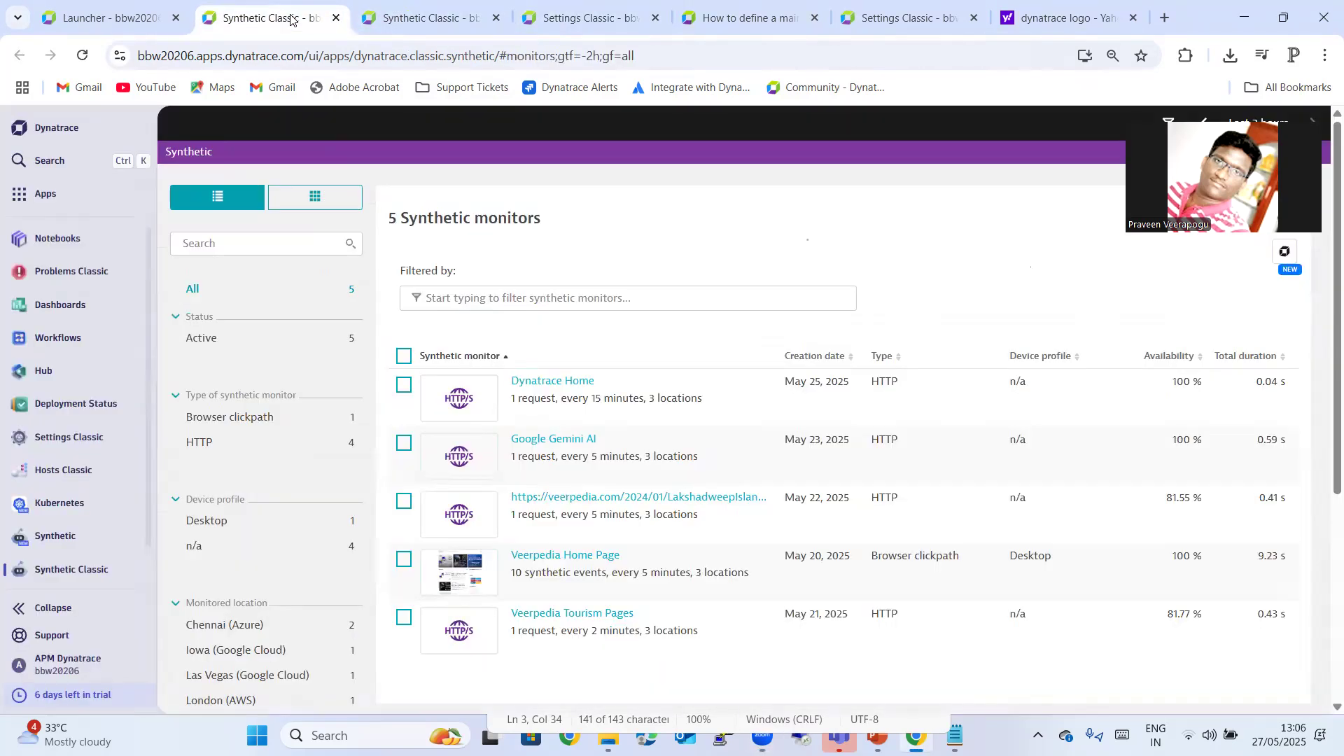
left_click(369, 31)
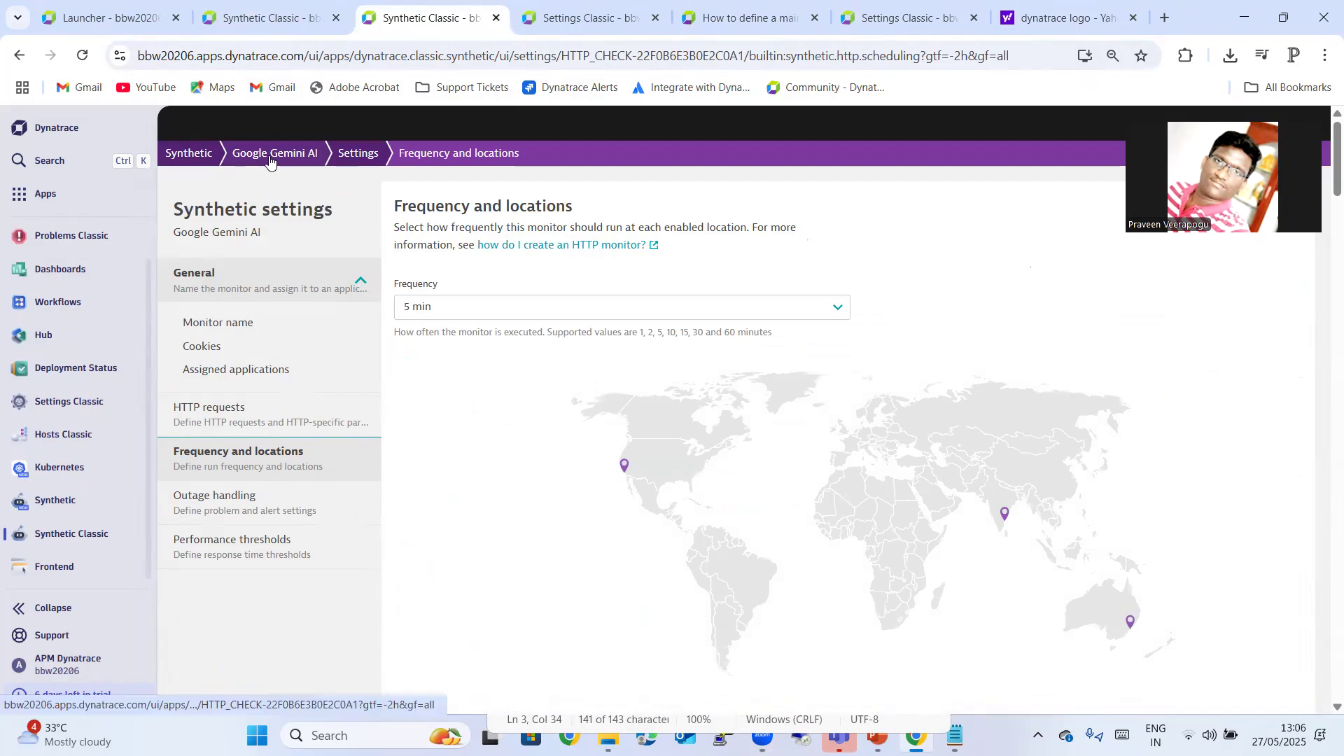
left_click(270, 158)
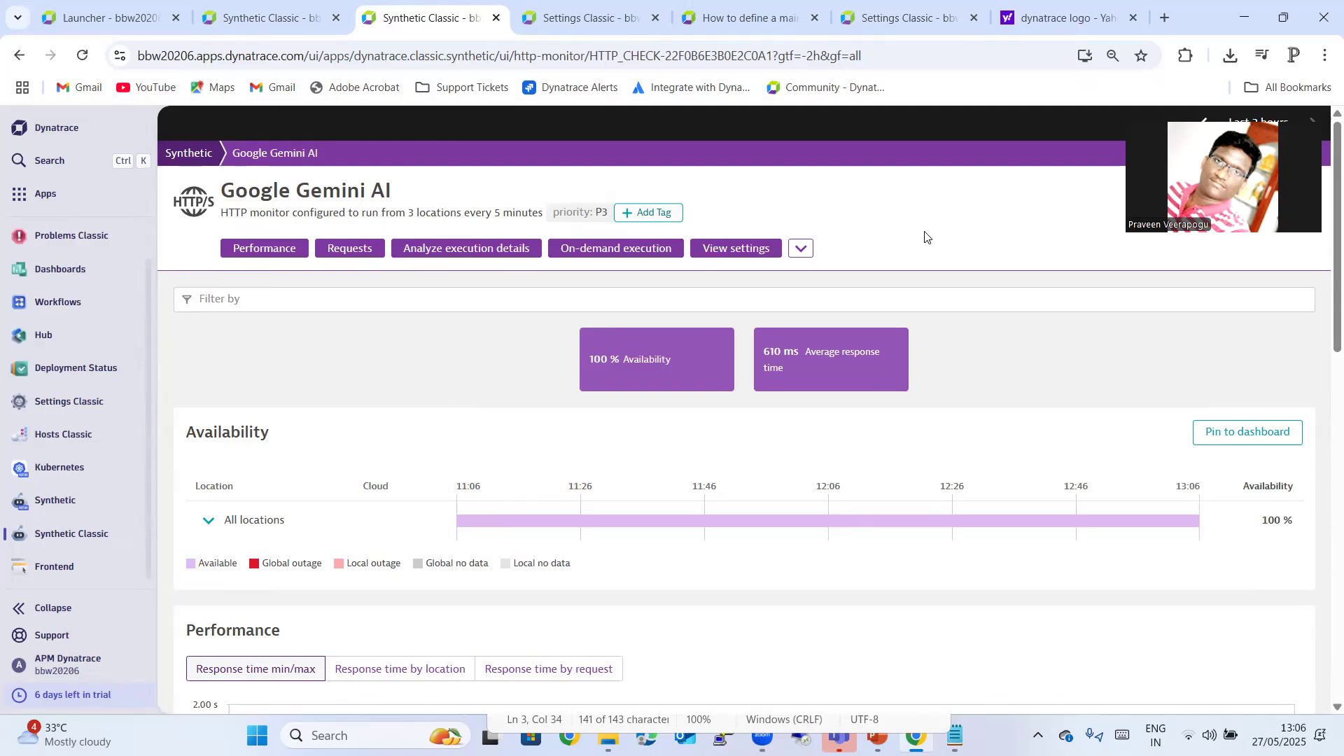
- Compare the entity listed as affected by the maintenance window with the monitor's name on its overview page, and return to the window's schedule
left_click(536, 32)
scroll(861, 322, "down", 1)
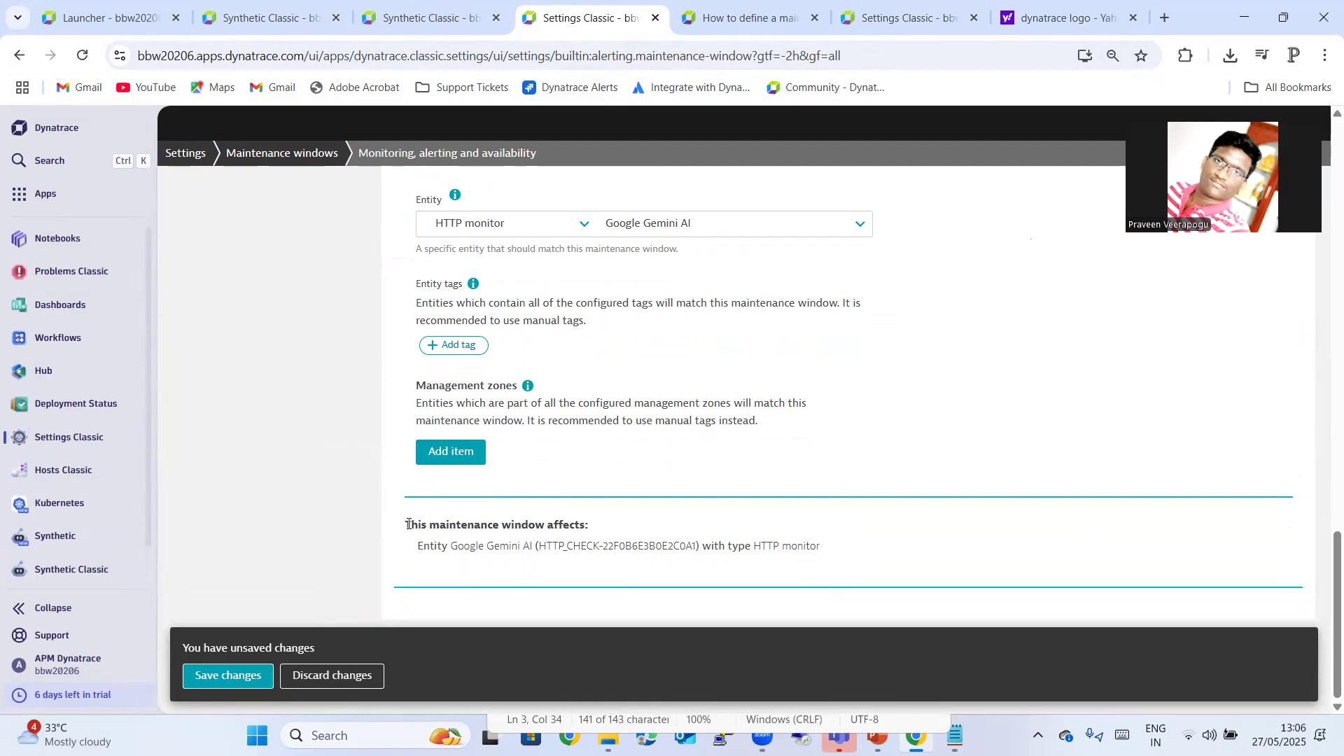
left_click_drag(412, 524, 900, 546)
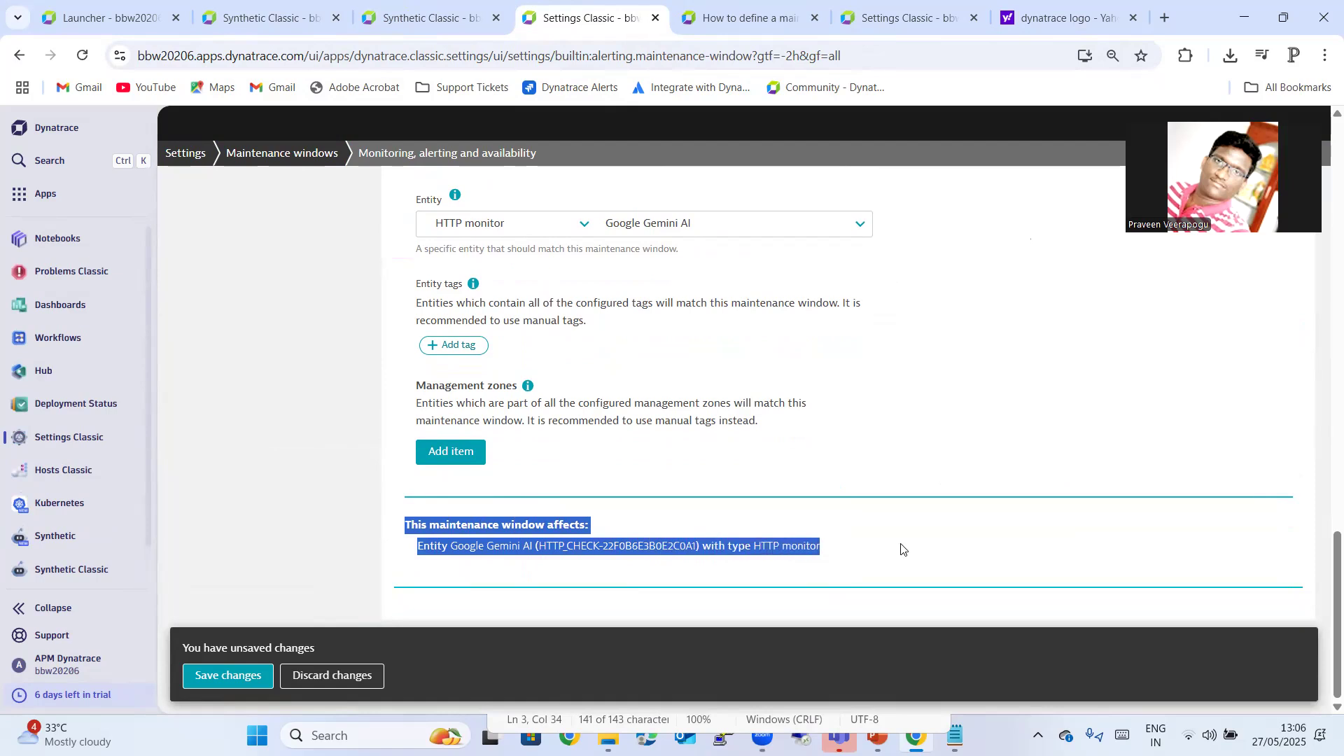
left_click(623, 565)
left_click(420, 18)
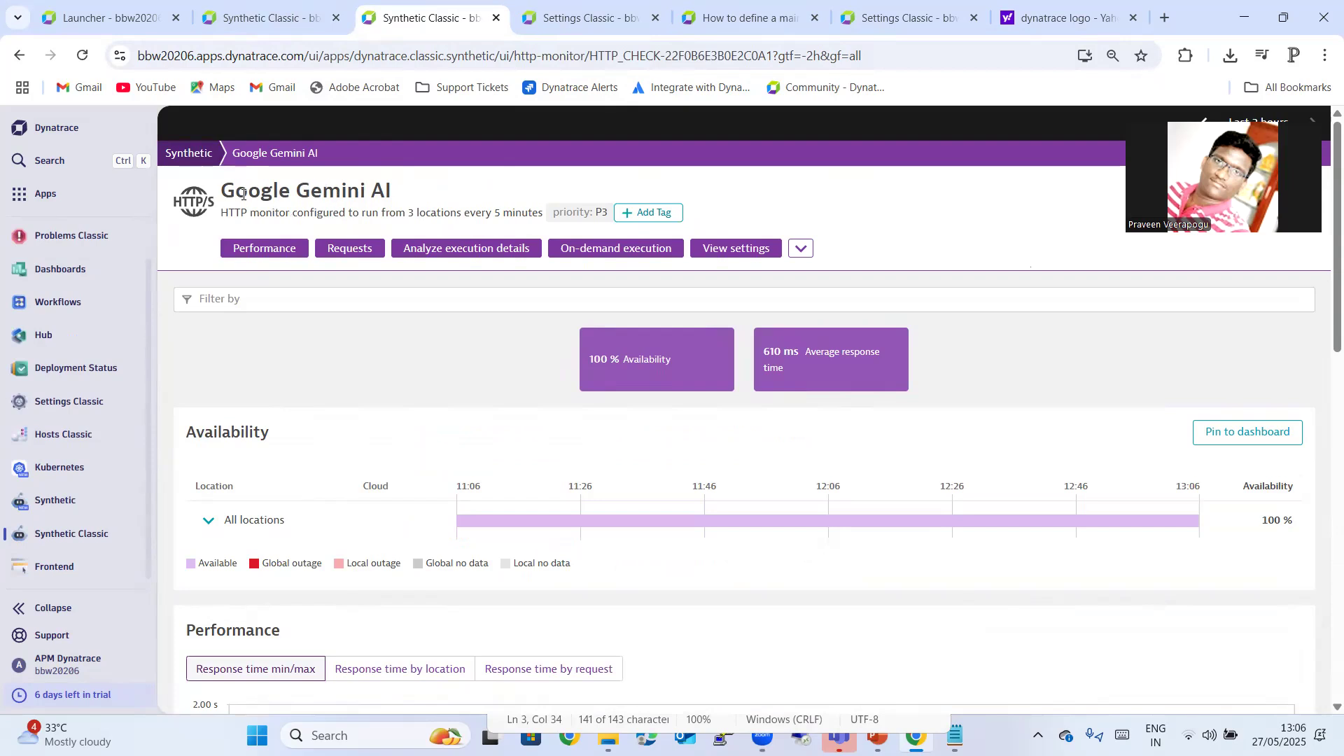
left_click_drag(223, 190, 429, 198)
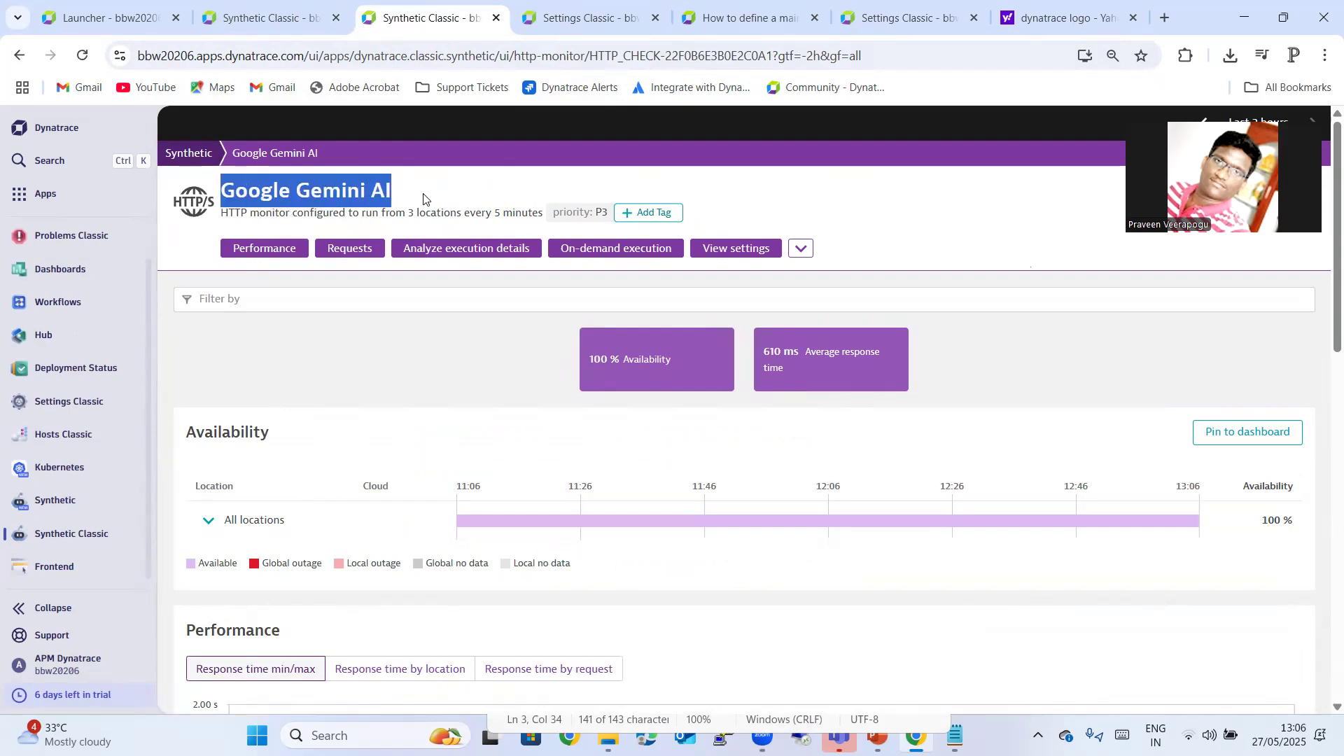
left_click(529, 28)
scroll(780, 466, "up", 10)
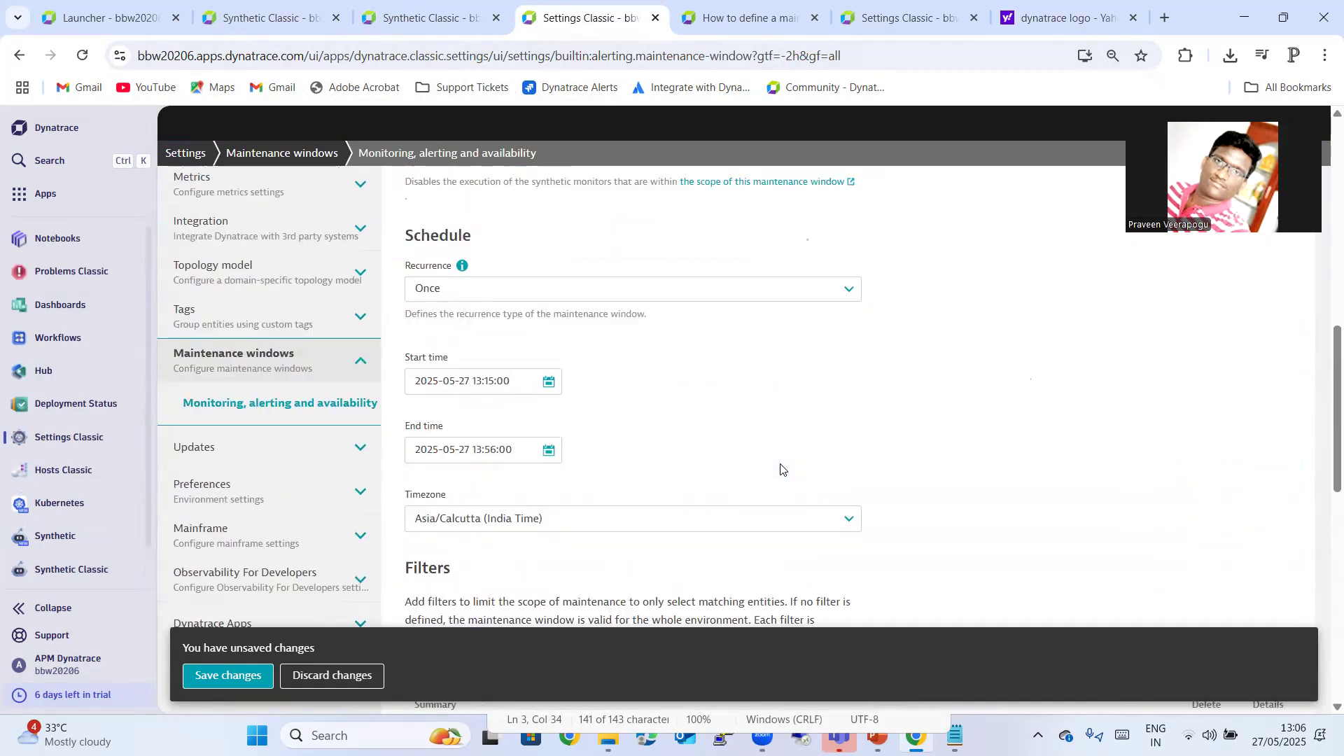
- Disable the Google Gemini AI Synthetic Maintenance Window entry and save the changes
scroll(780, 467, "up", 10)
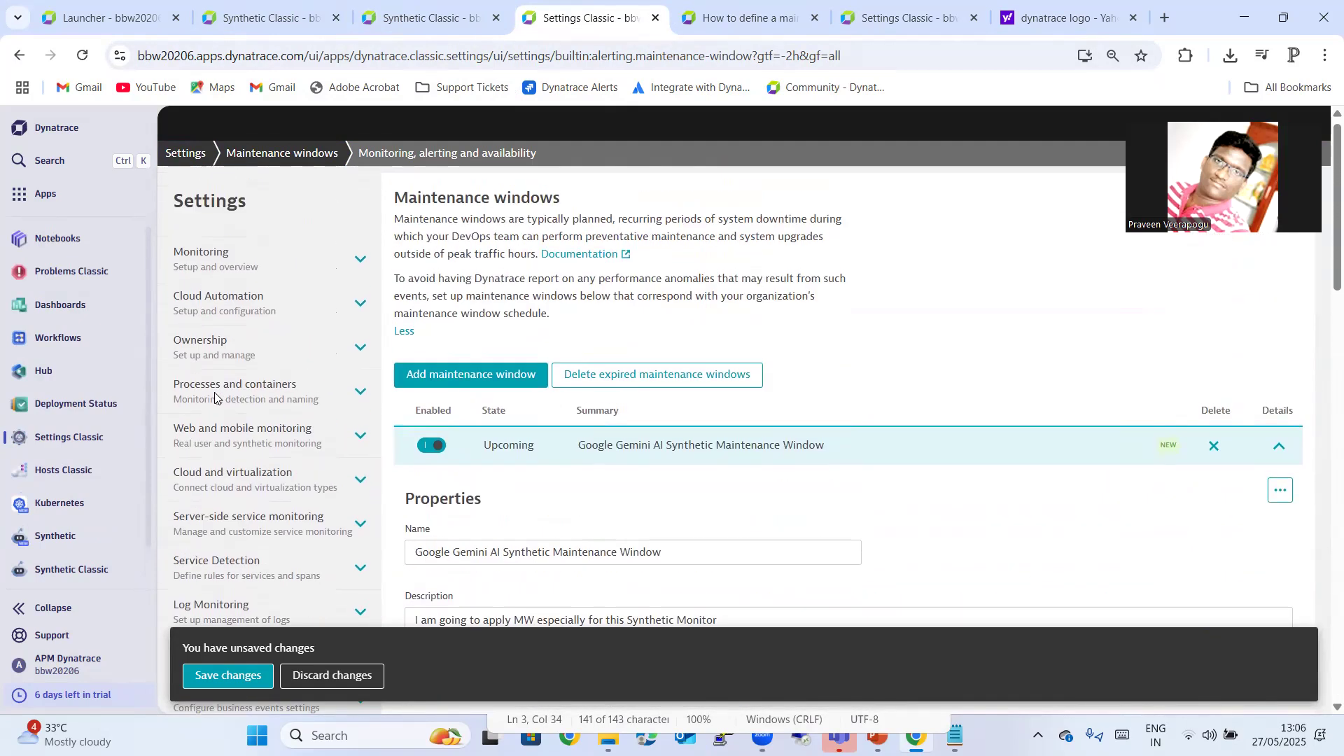
left_click(431, 445)
scroll(742, 406, "down", 8)
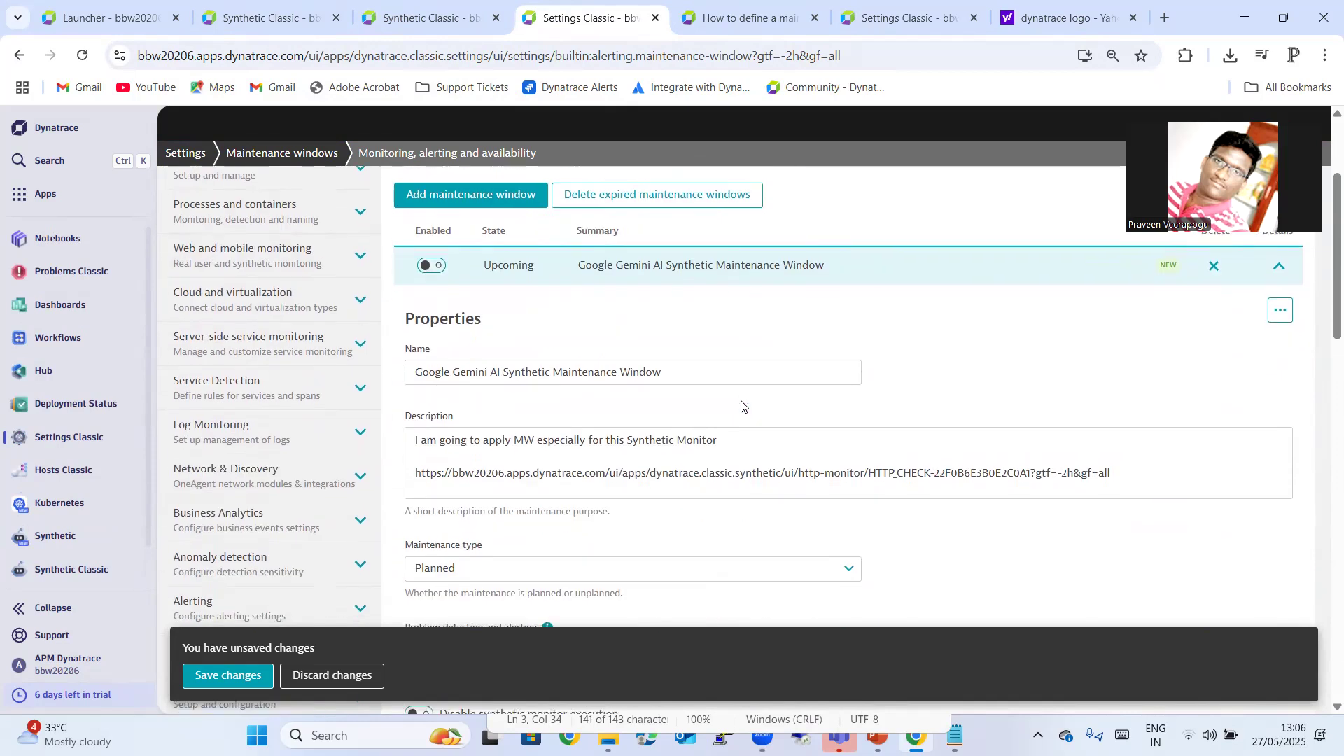
scroll(742, 406, "down", 10)
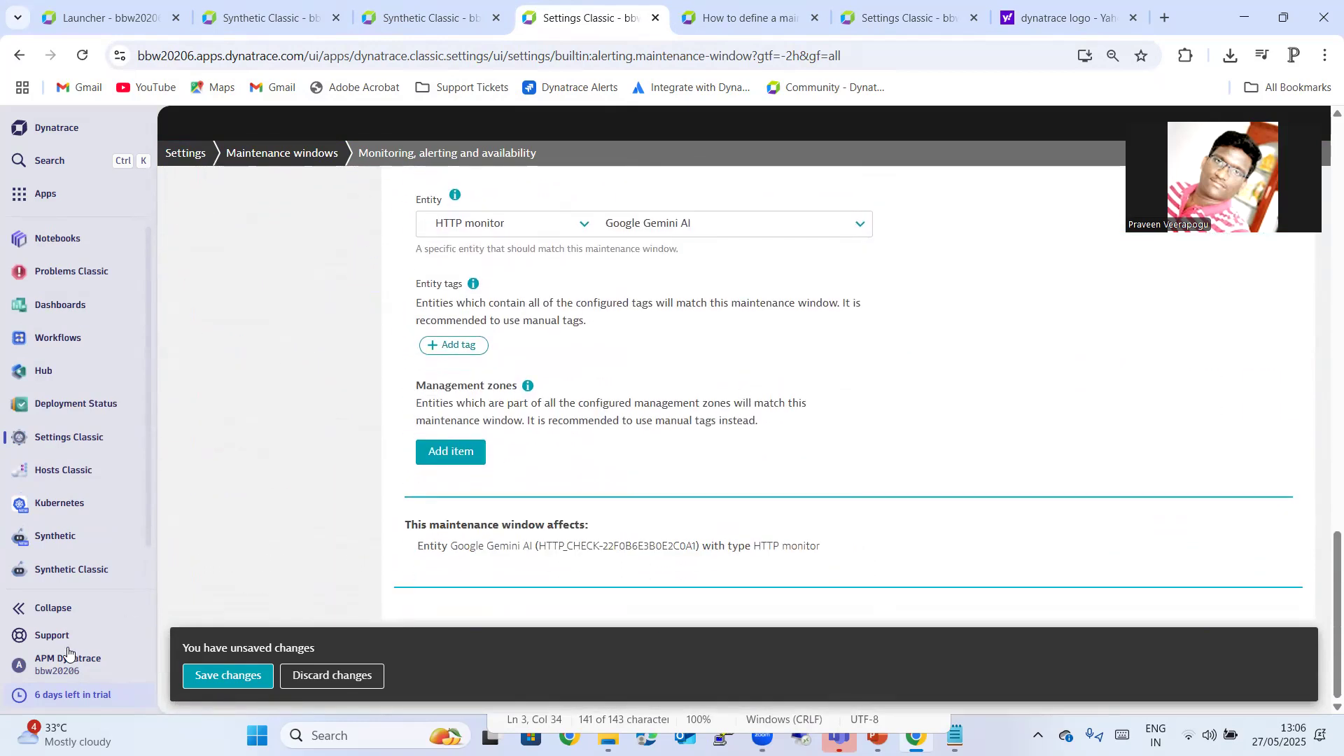
left_click(244, 676)
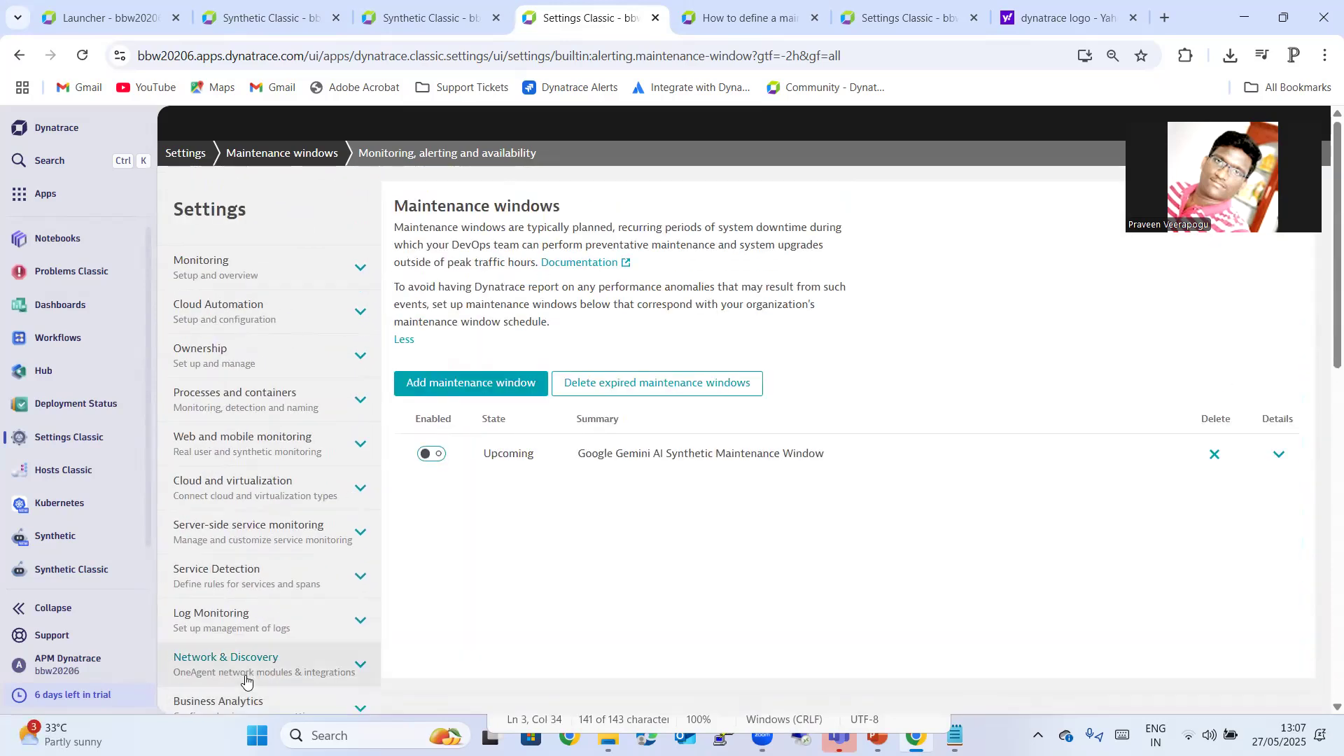
- Review the saved maintenance window's properties, schedule, filters and affected entity
left_click(1271, 459)
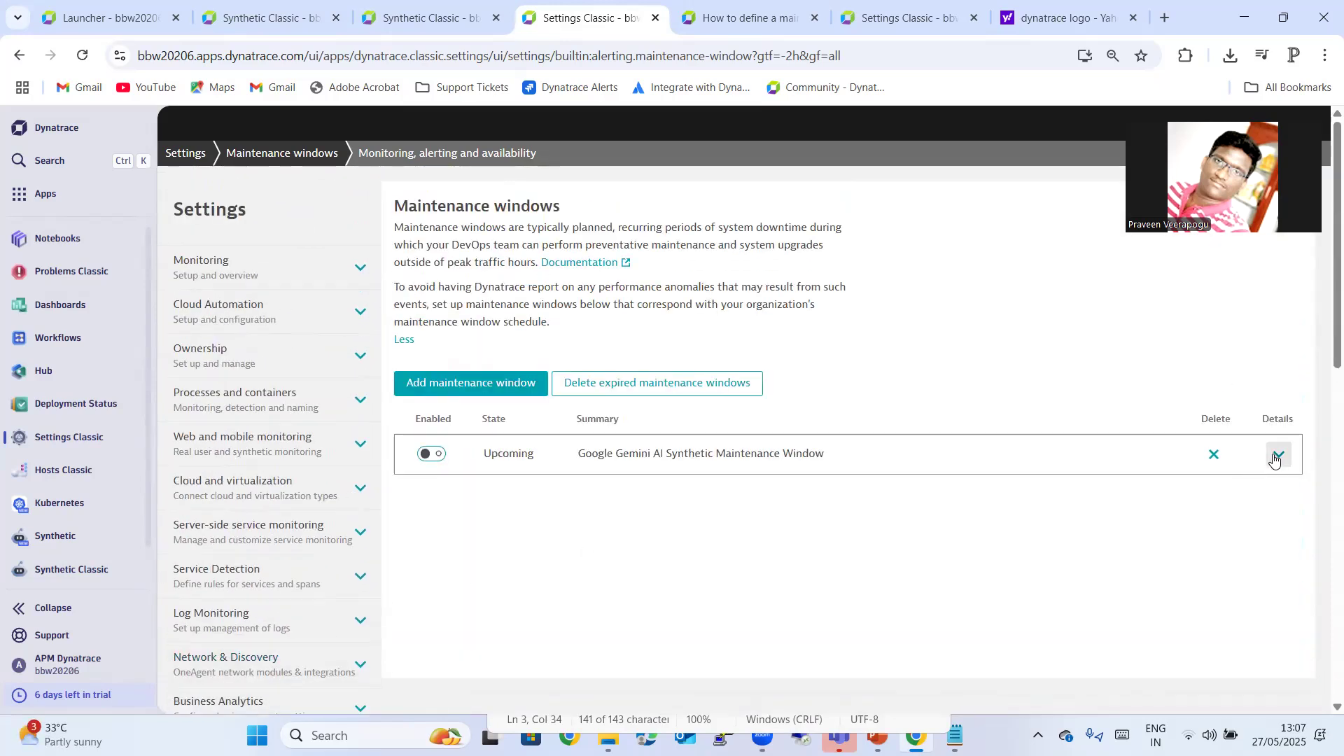
scroll(990, 444, "down", 2)
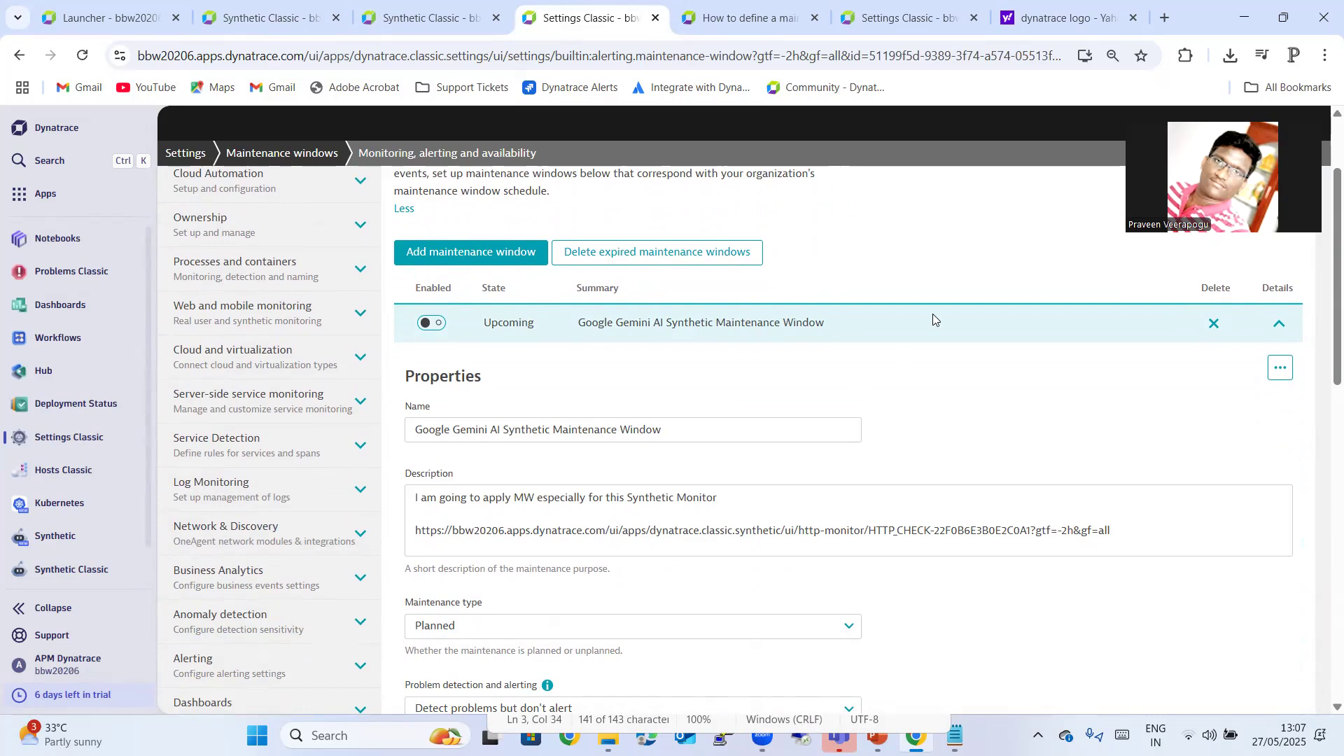
scroll(930, 313, "down", 2)
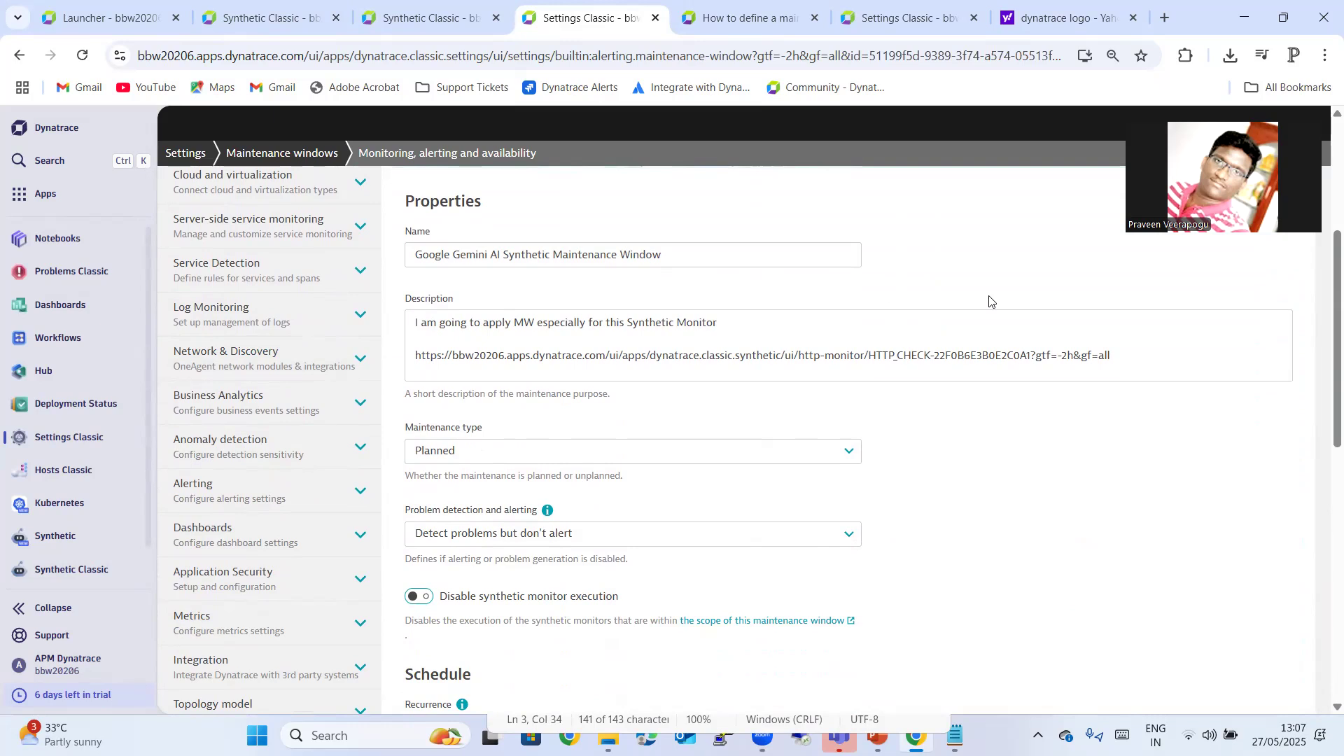
scroll(989, 301, "down", 1)
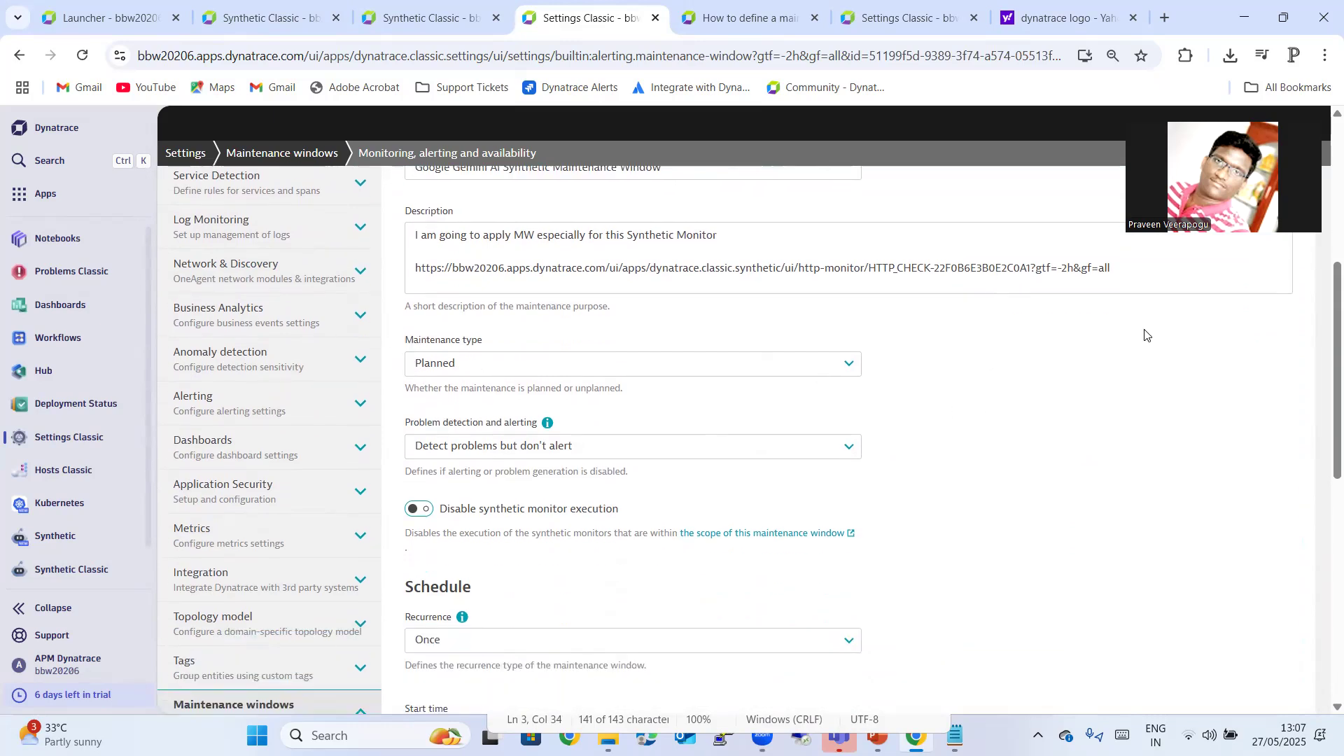
scroll(1123, 368, "down", 1)
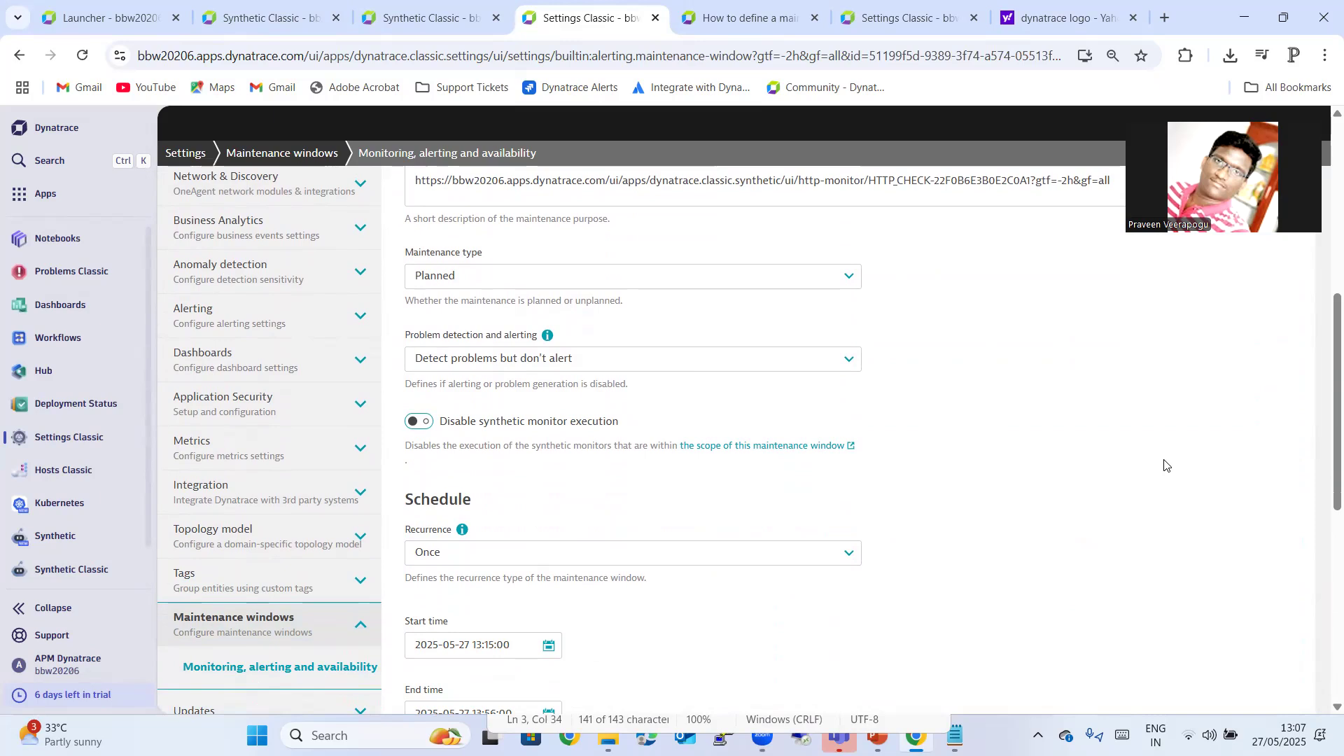
scroll(1166, 464, "down", 2)
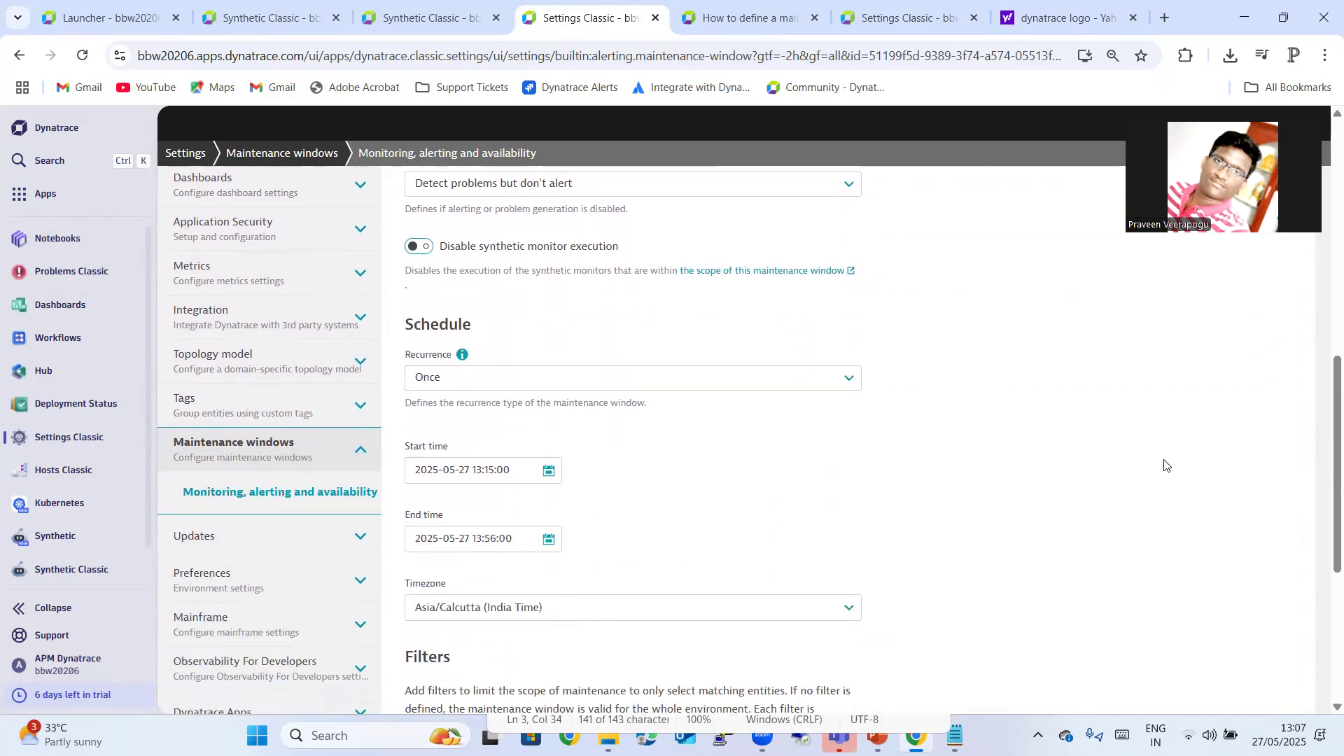
scroll(885, 411, "down", 1)
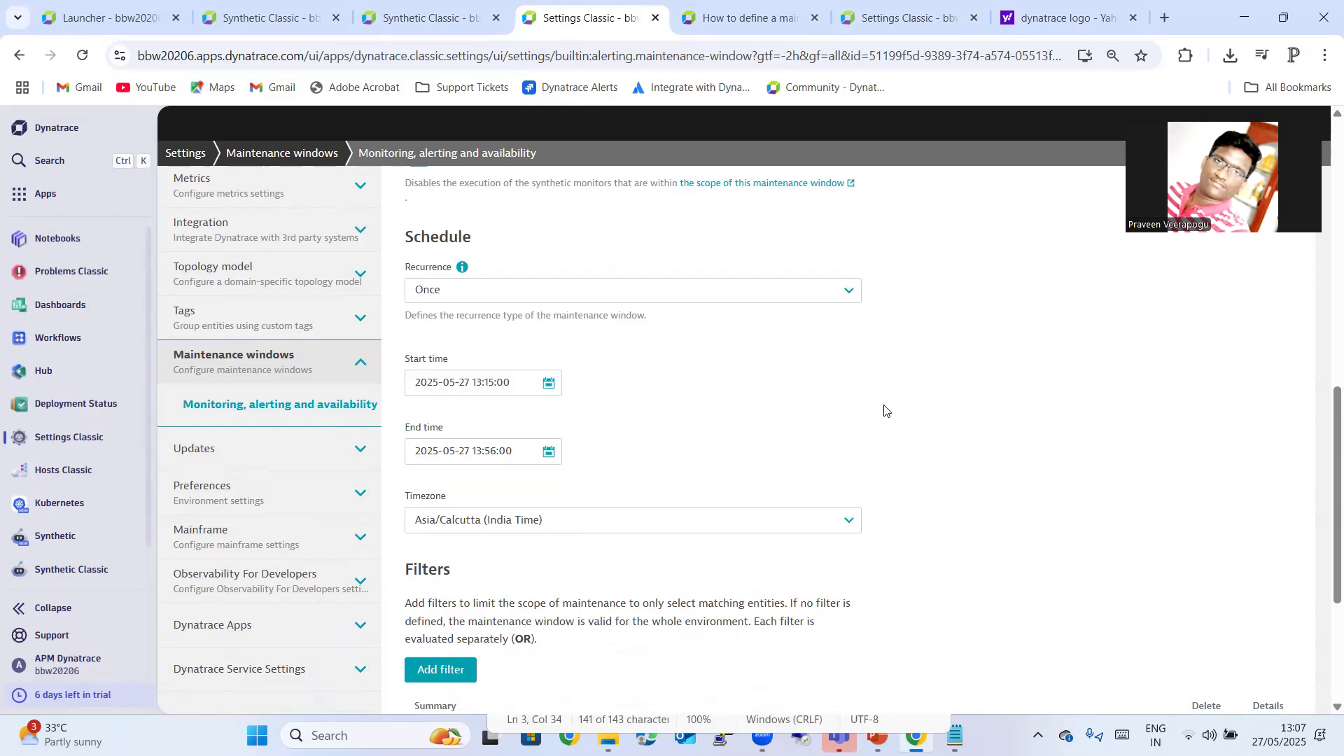
scroll(885, 411, "down", 1)
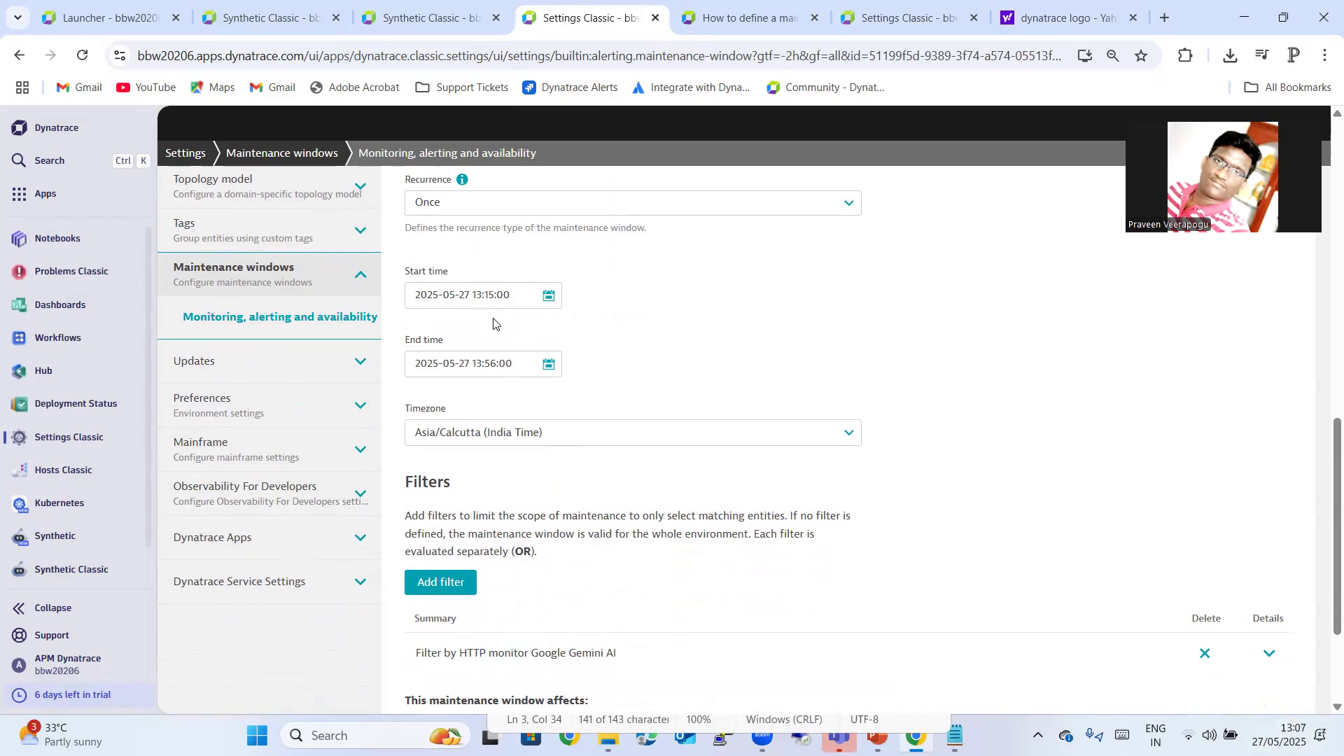
scroll(493, 322, "down", 1)
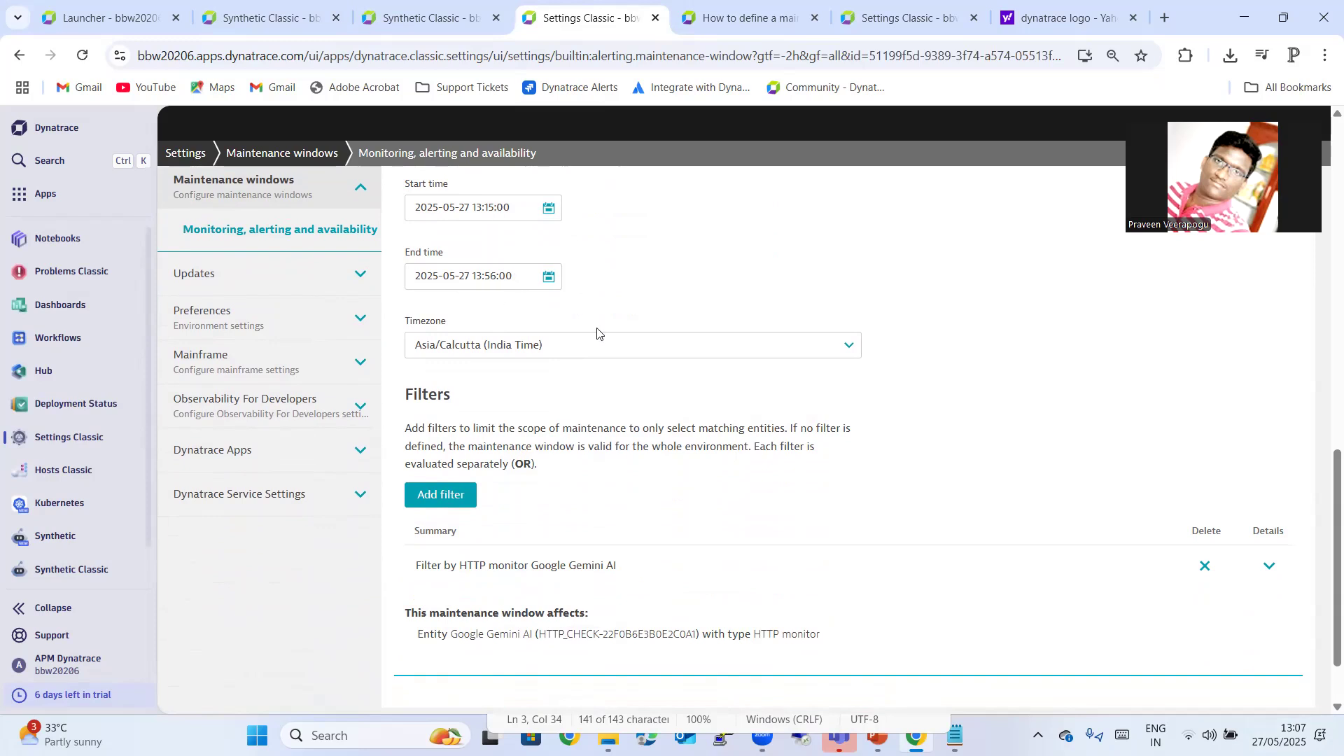
scroll(977, 260, "down", 1)
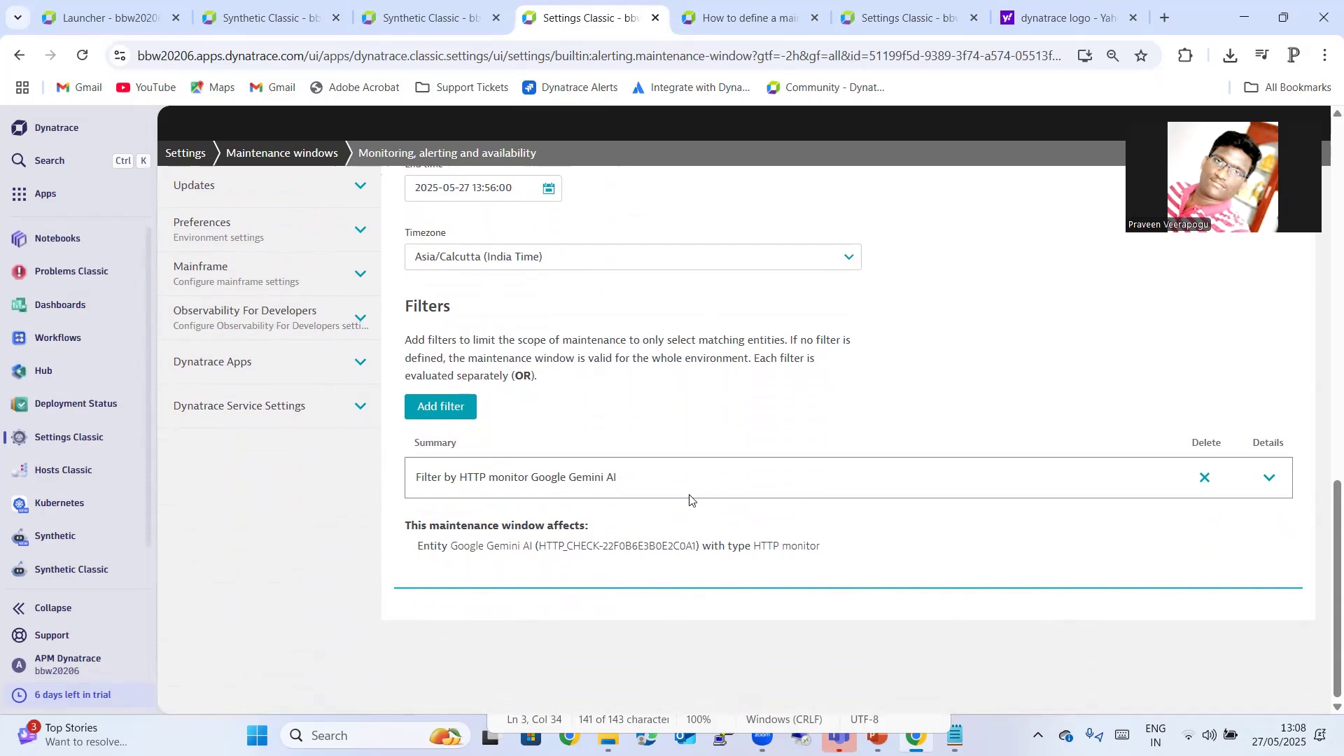
- Enable the Google Gemini AI Synthetic Maintenance Window and save the change
scroll(840, 466, "up", 10)
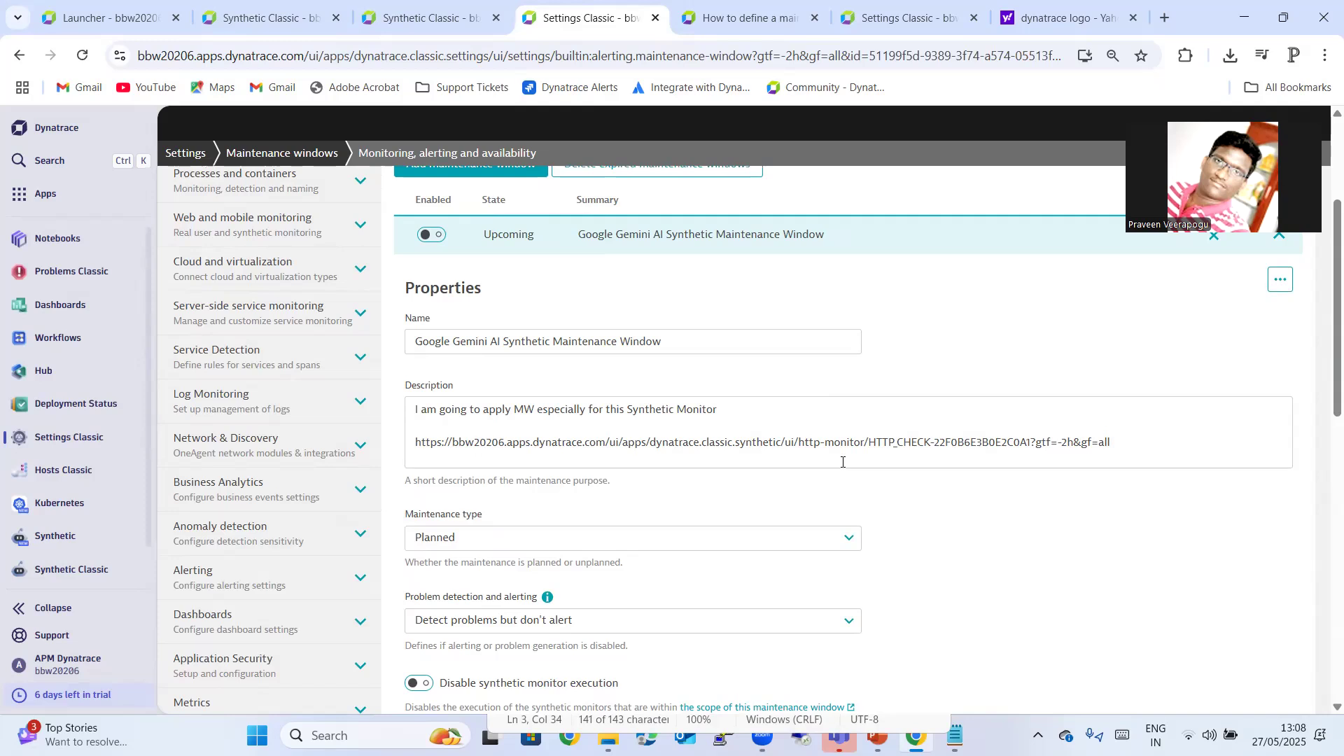
left_click(431, 235)
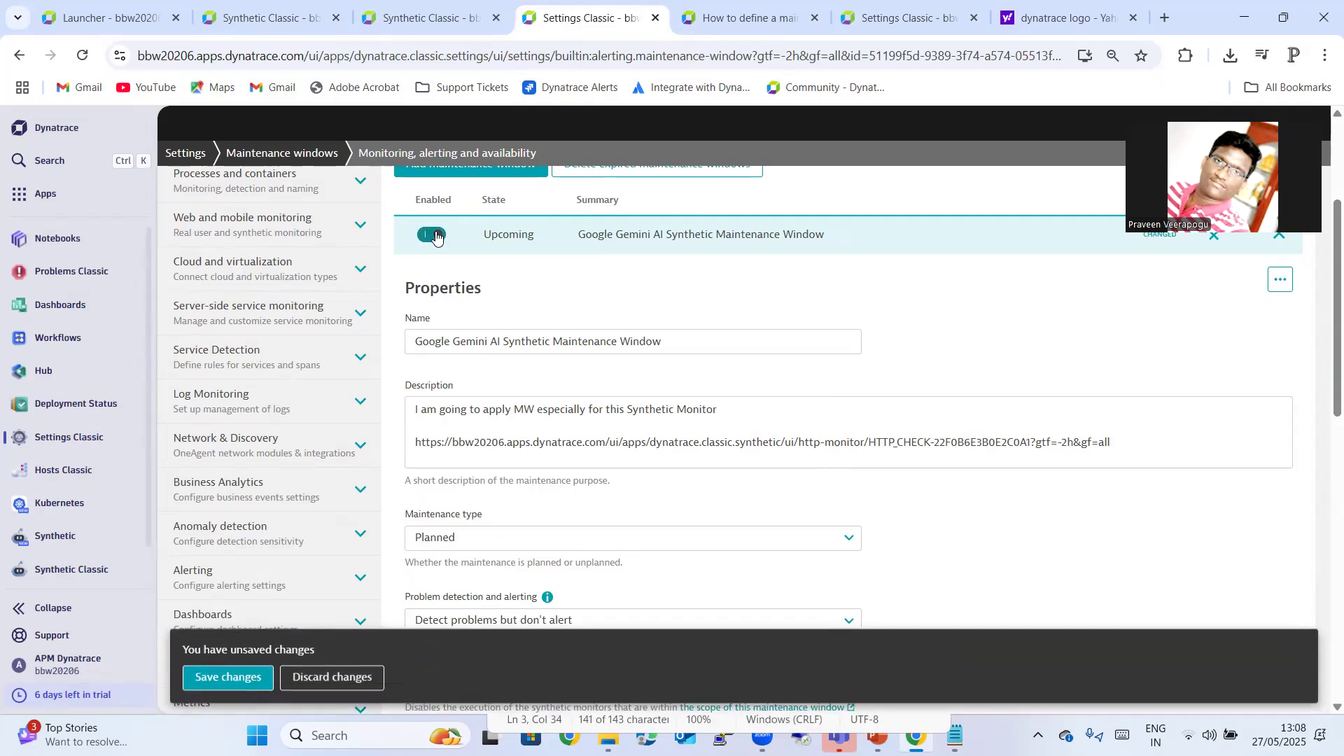
left_click(222, 675)
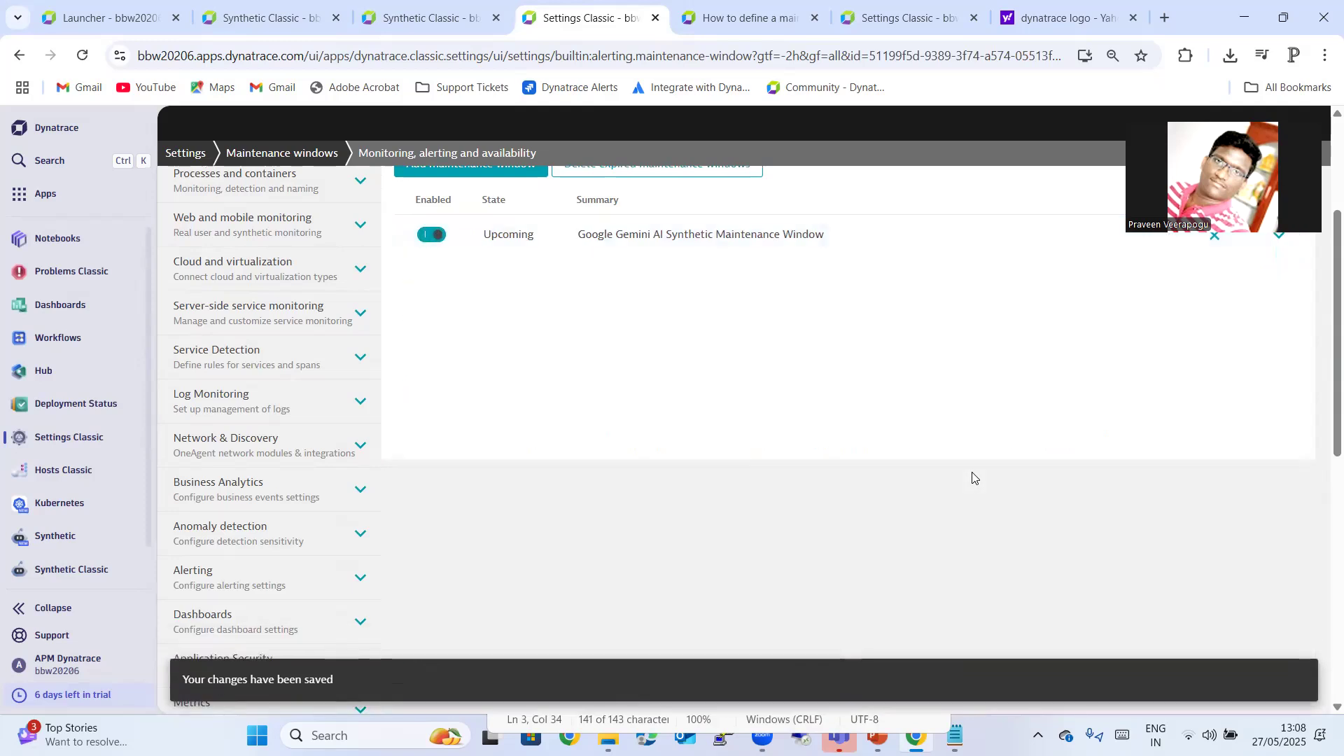
scroll(903, 404, "up", 3)
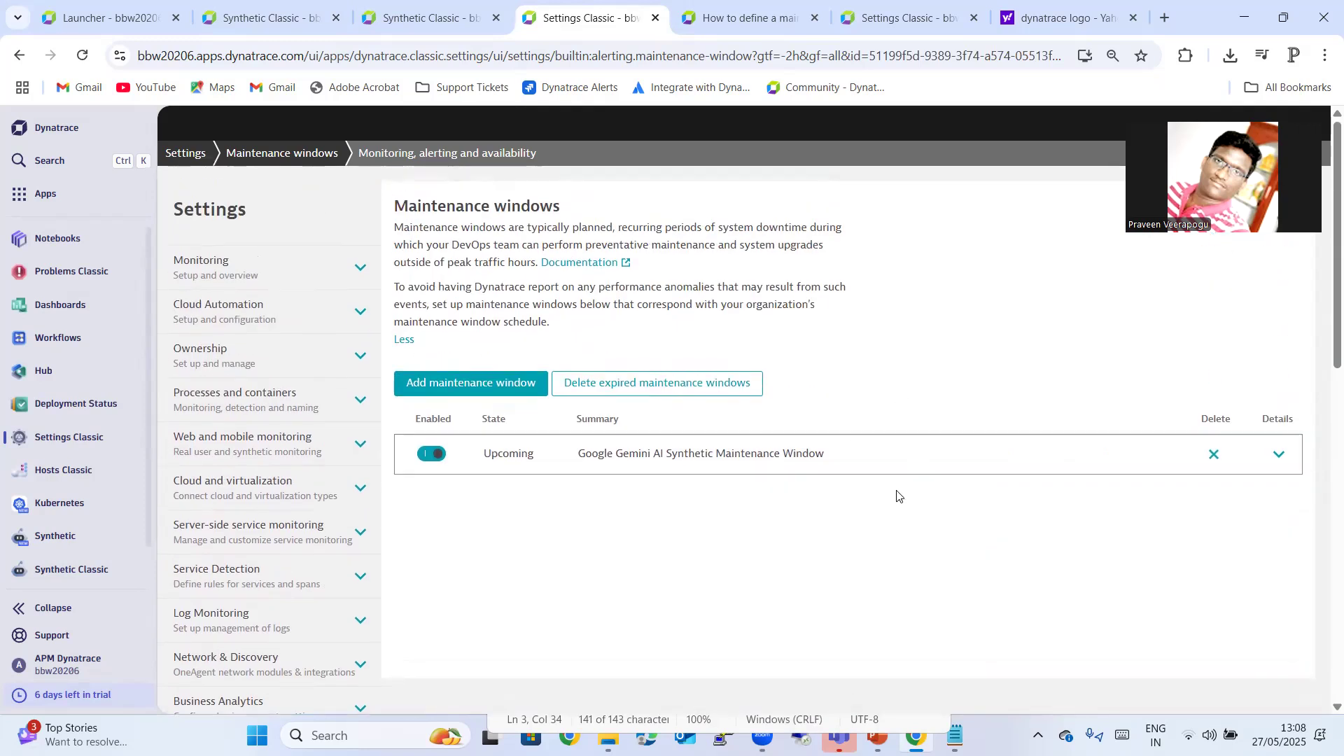
- Return to the Google Gemini AI monitor's overview page and view it for the last 6 hours and the last 30 minutes
left_click(434, 21)
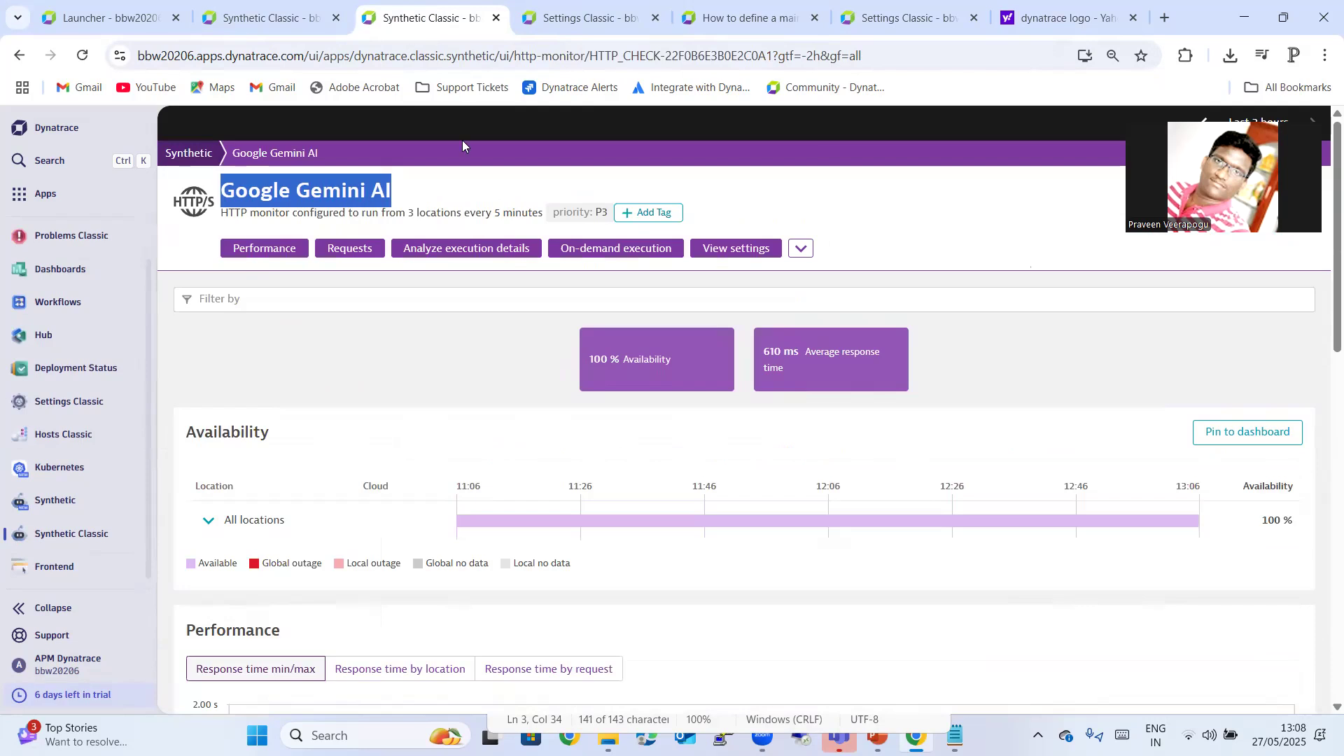
left_click(450, 414)
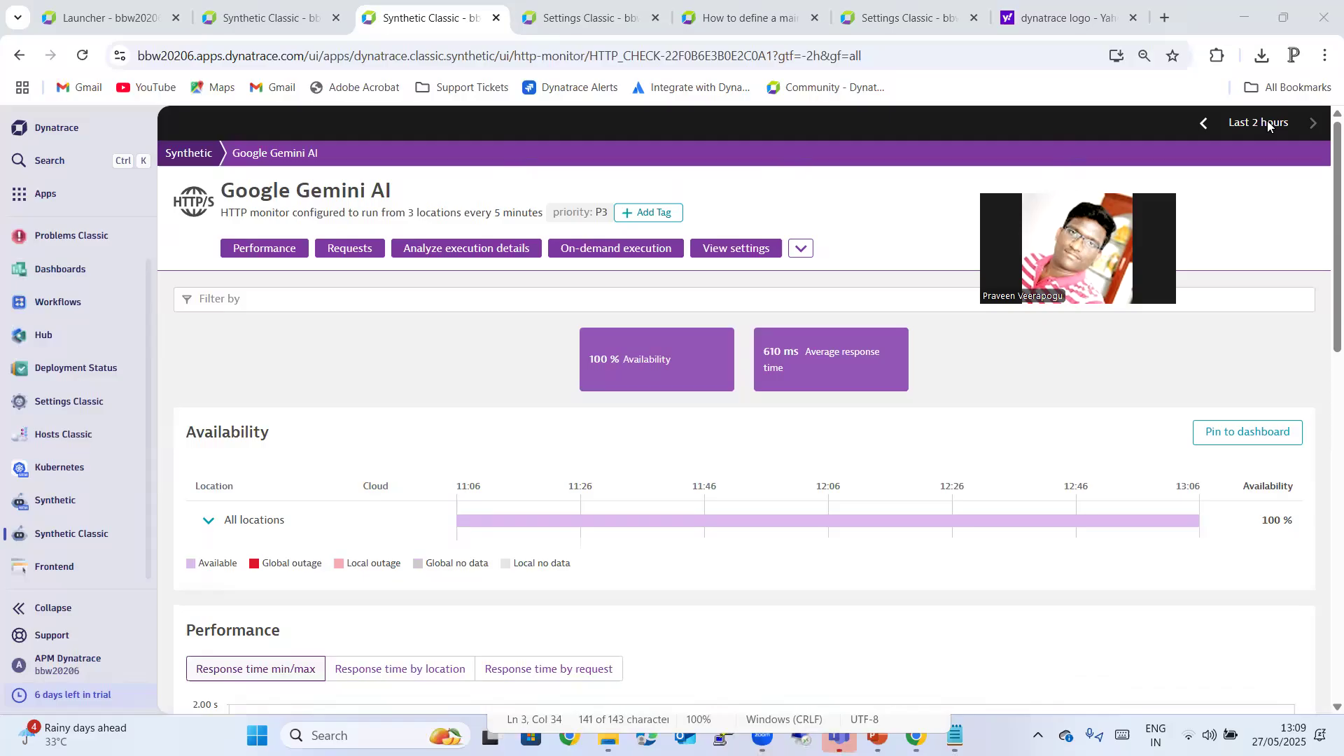
left_click(1267, 124)
left_click(1260, 330)
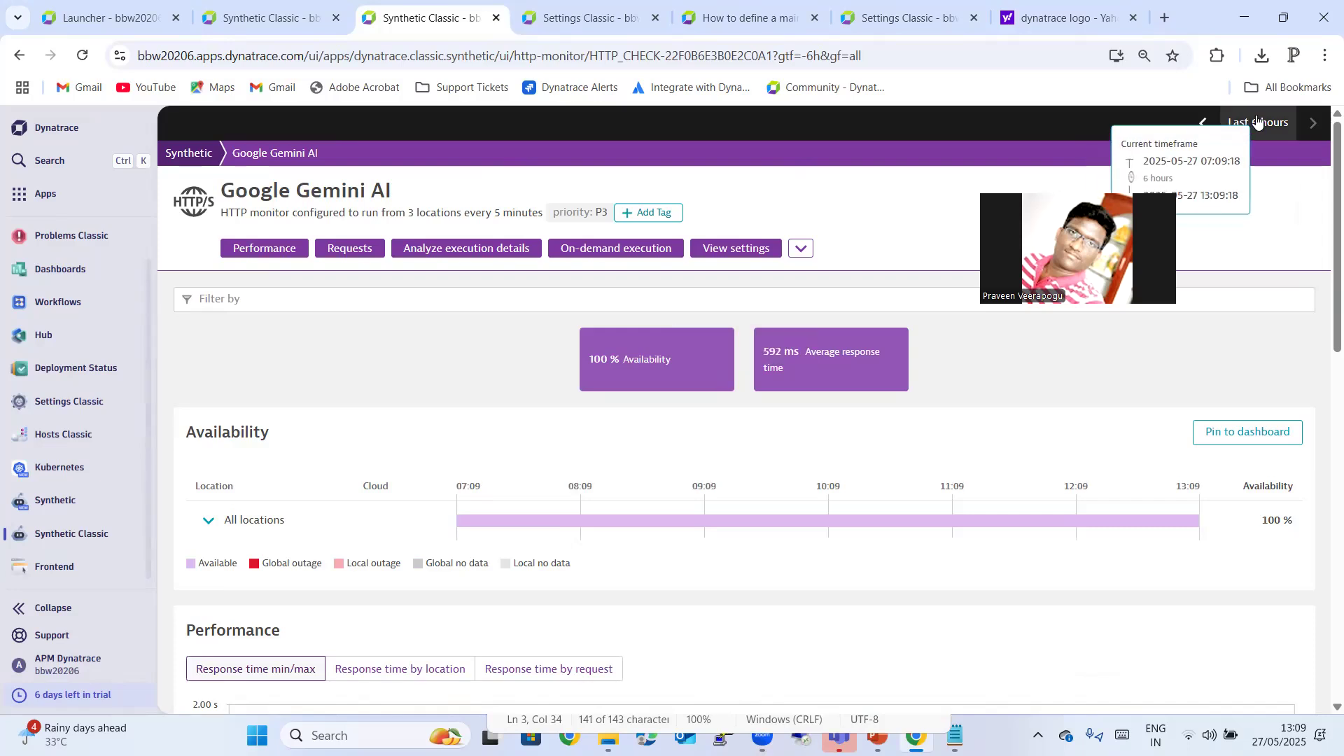
left_click(1257, 122)
left_click(1240, 260)
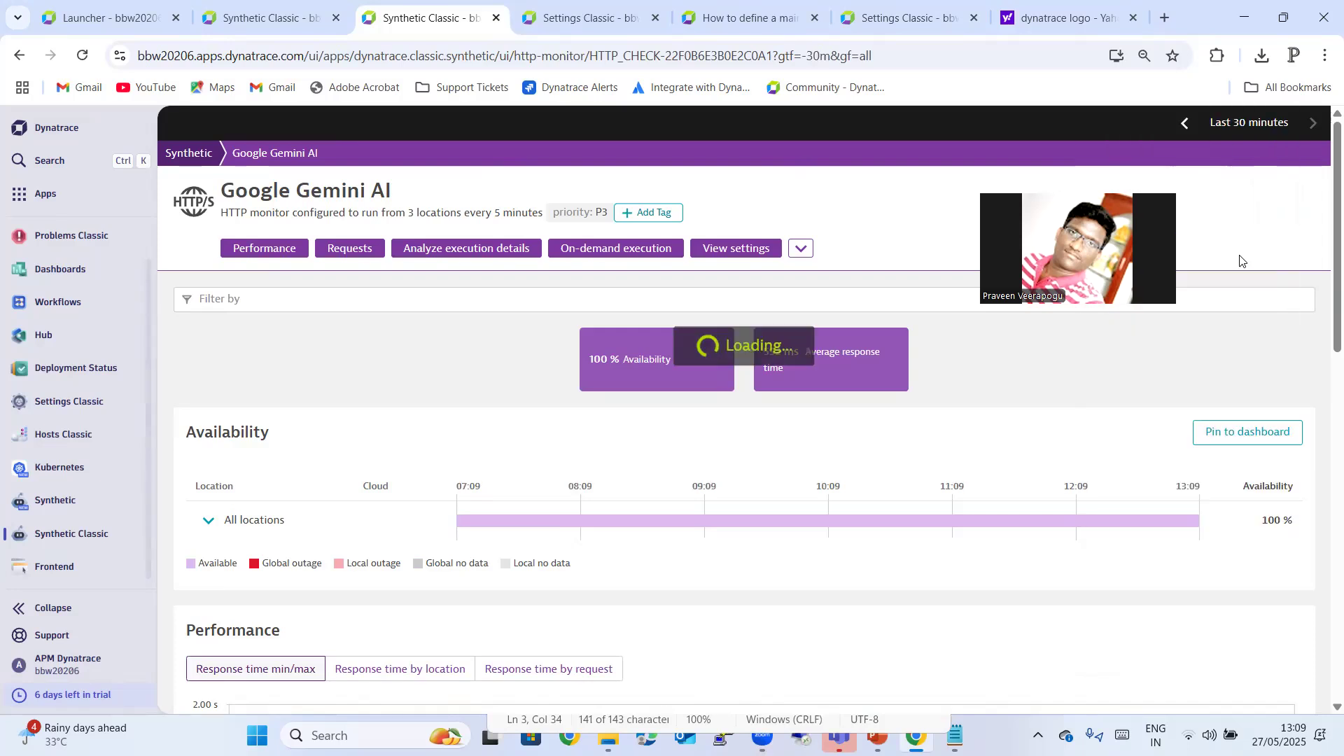
- Examine the monitor's problems and events over the last 90 days, and return its timeframe to the last 30 minutes
left_click(1261, 131)
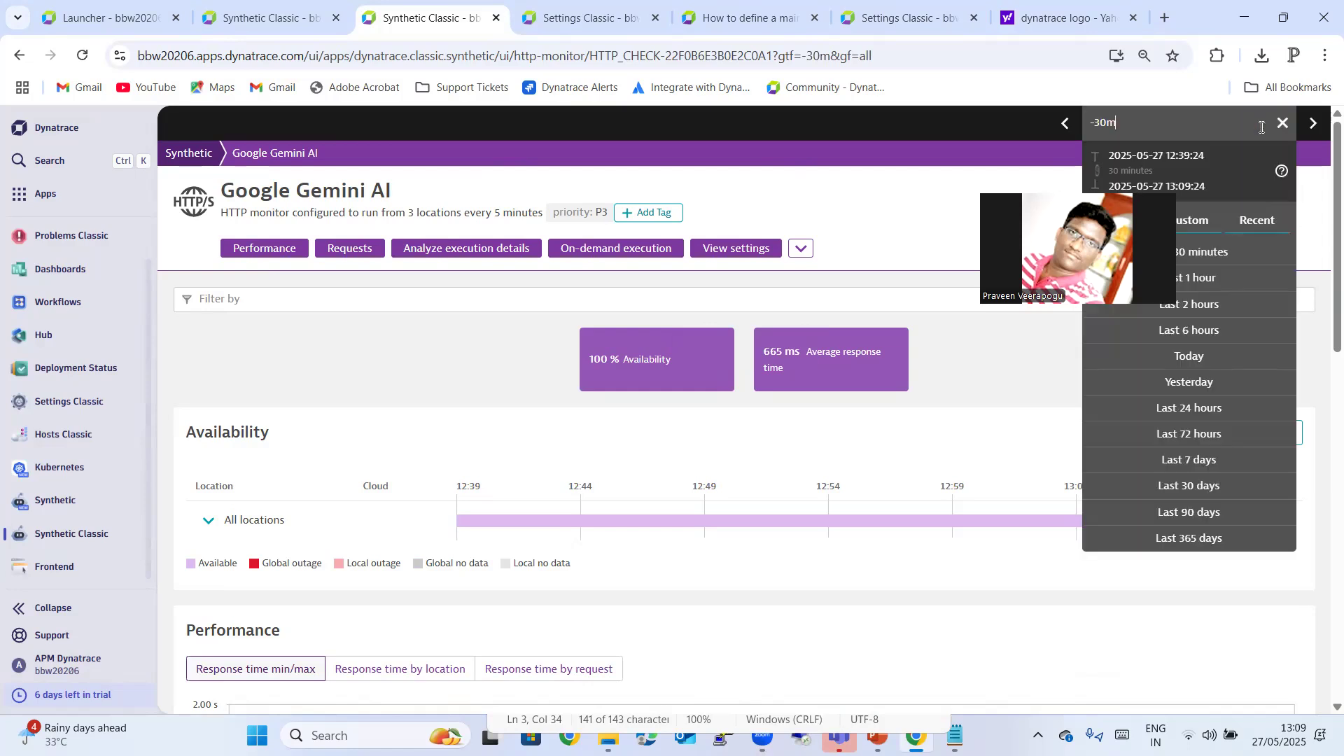
left_click(1212, 510)
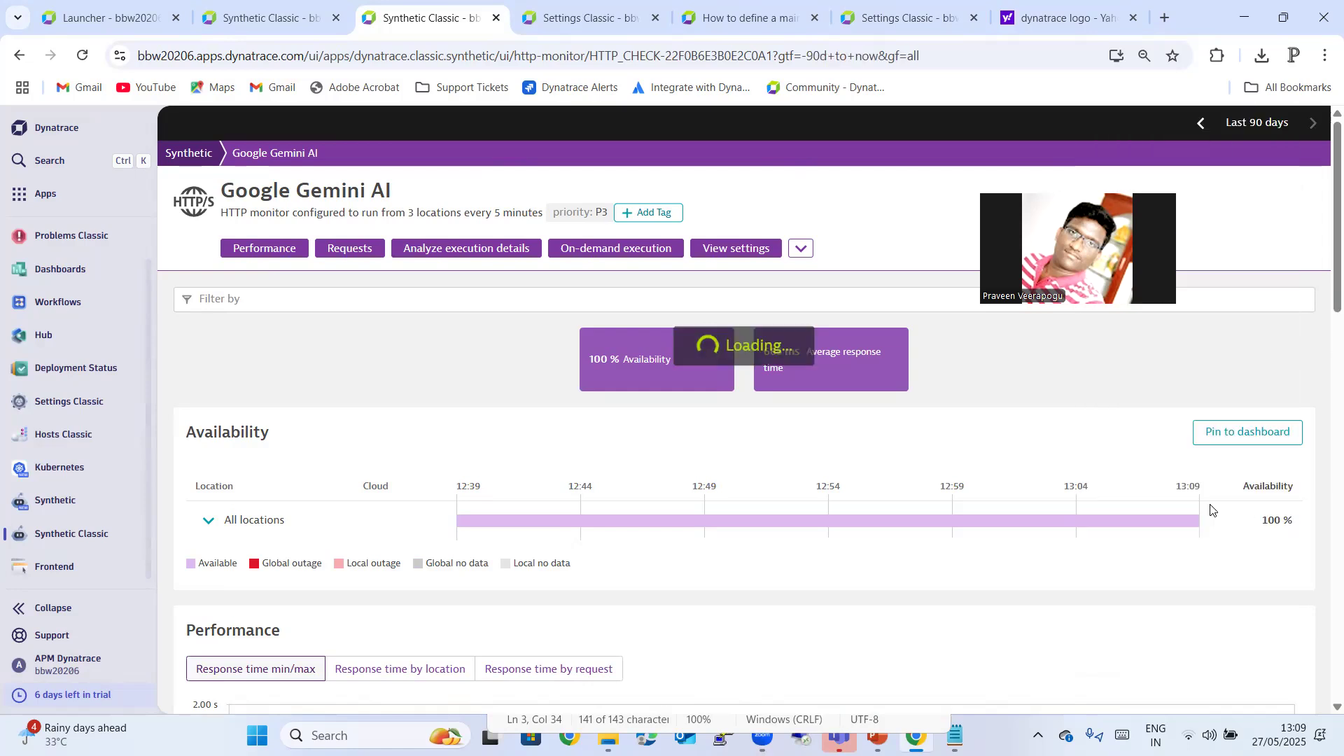
scroll(1215, 497, "down", 8)
scroll(1215, 488, "up", 10)
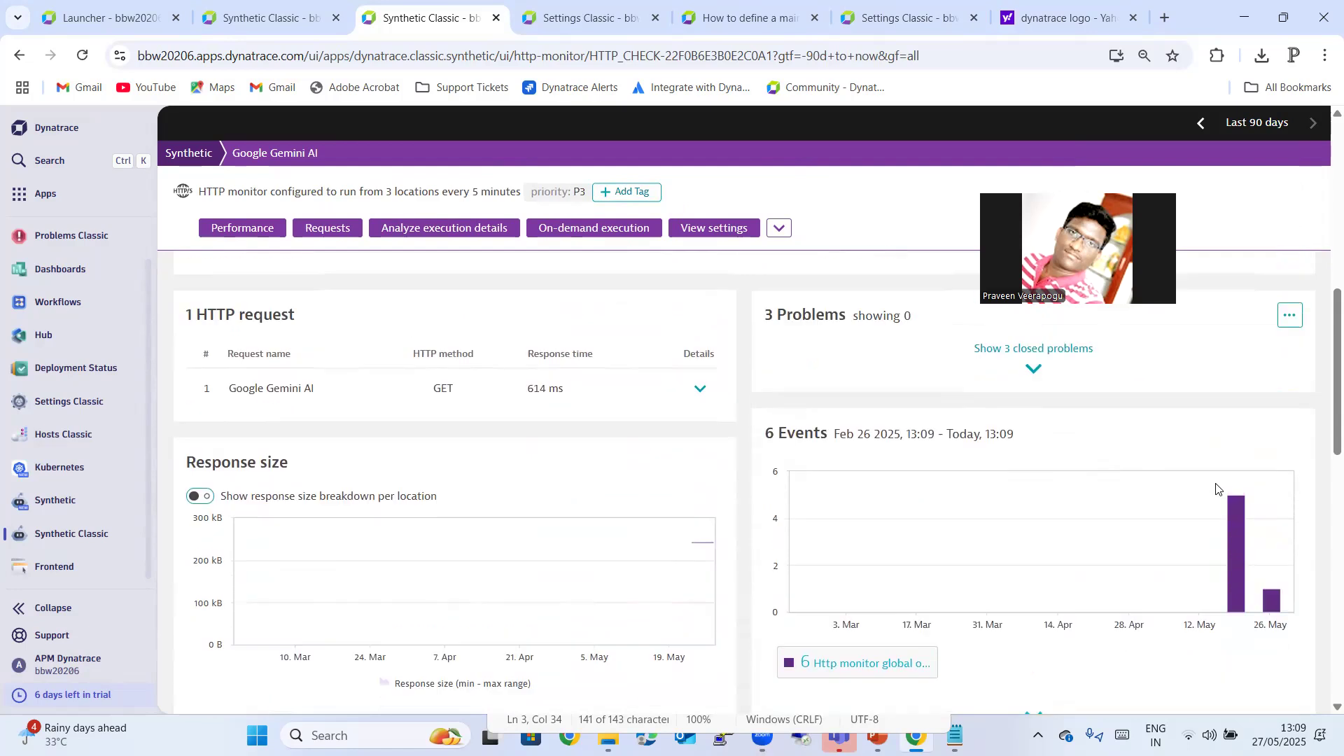
left_click(1266, 126)
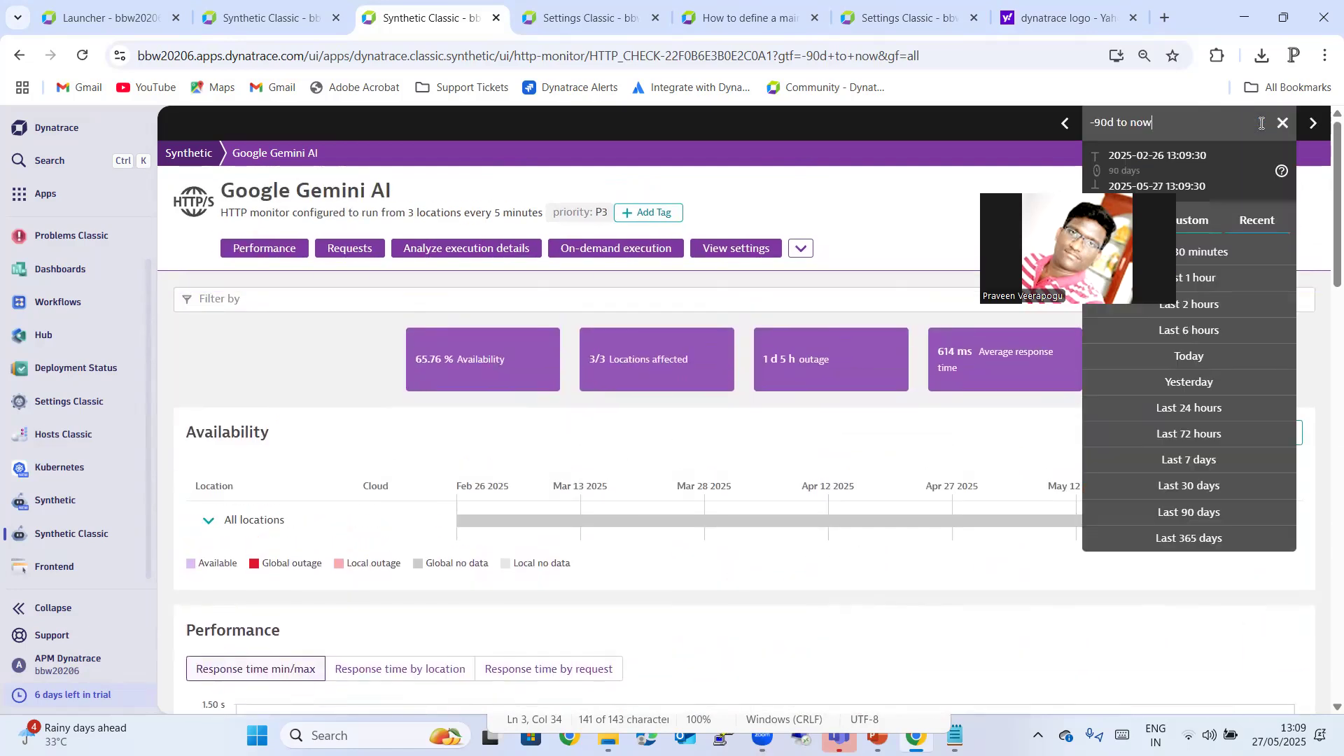
left_click(1263, 252)
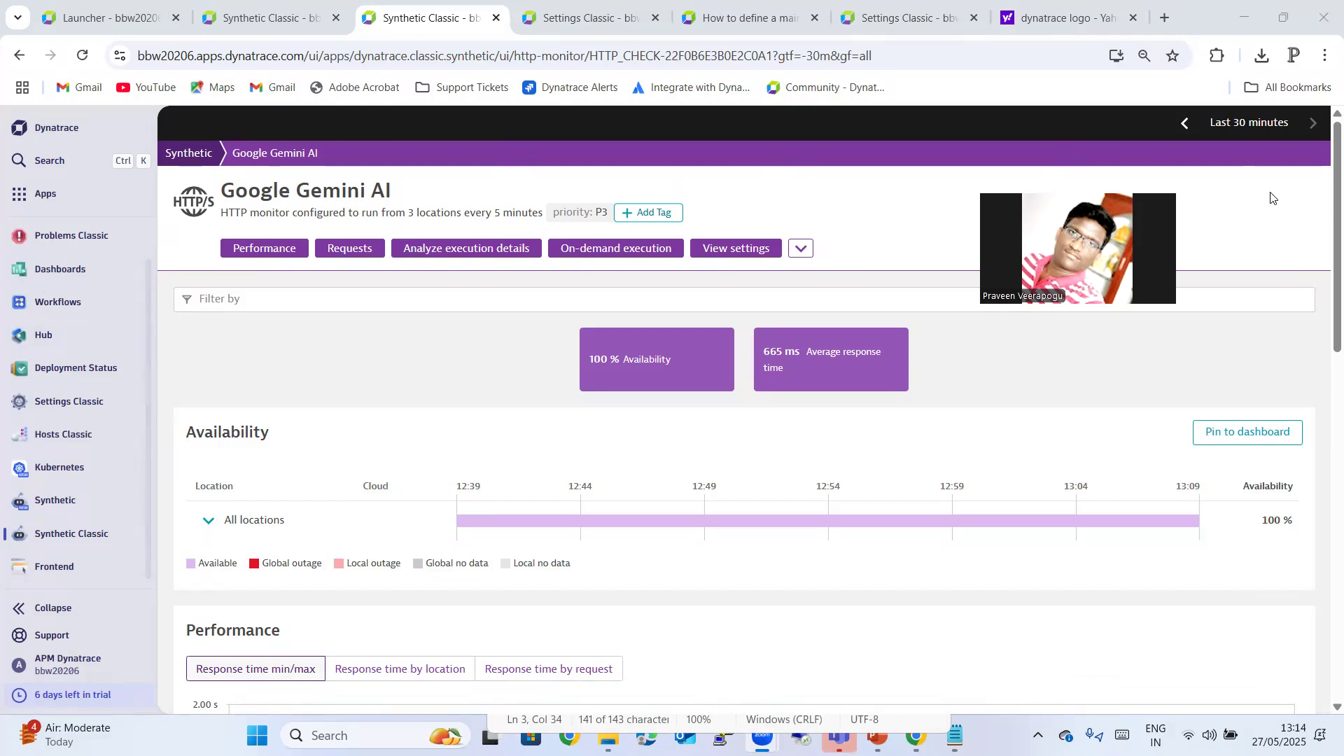
- Check the monitor's availability over the last 1 hour, and switch back to the last 30 minutes
left_click(1253, 123)
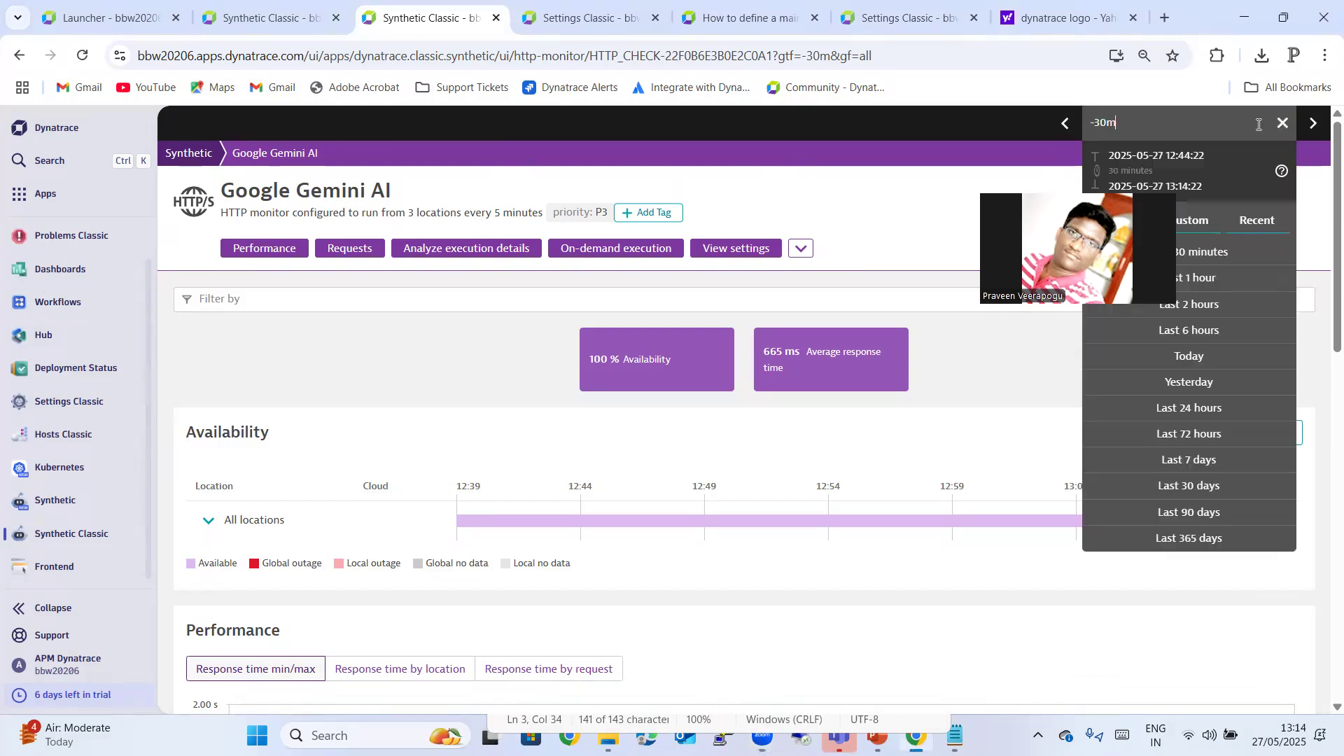
left_click(1252, 280)
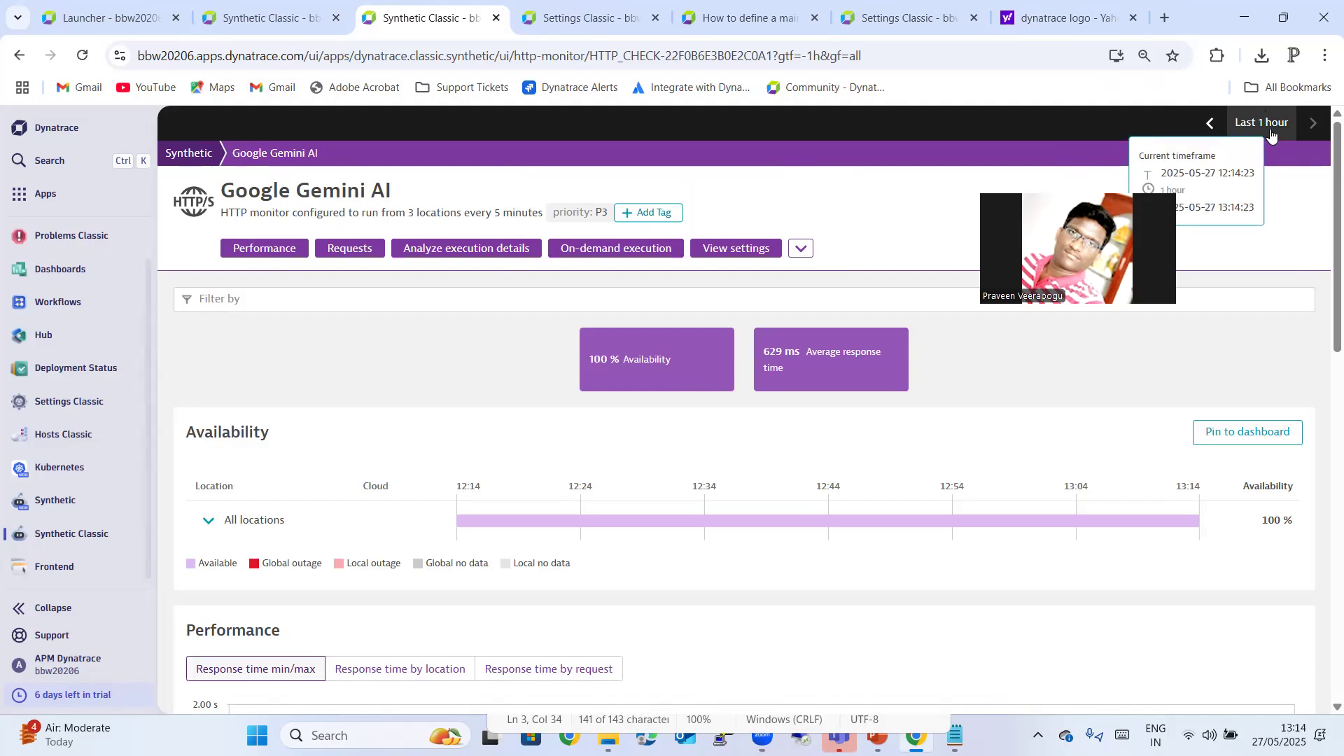
left_click(1266, 126)
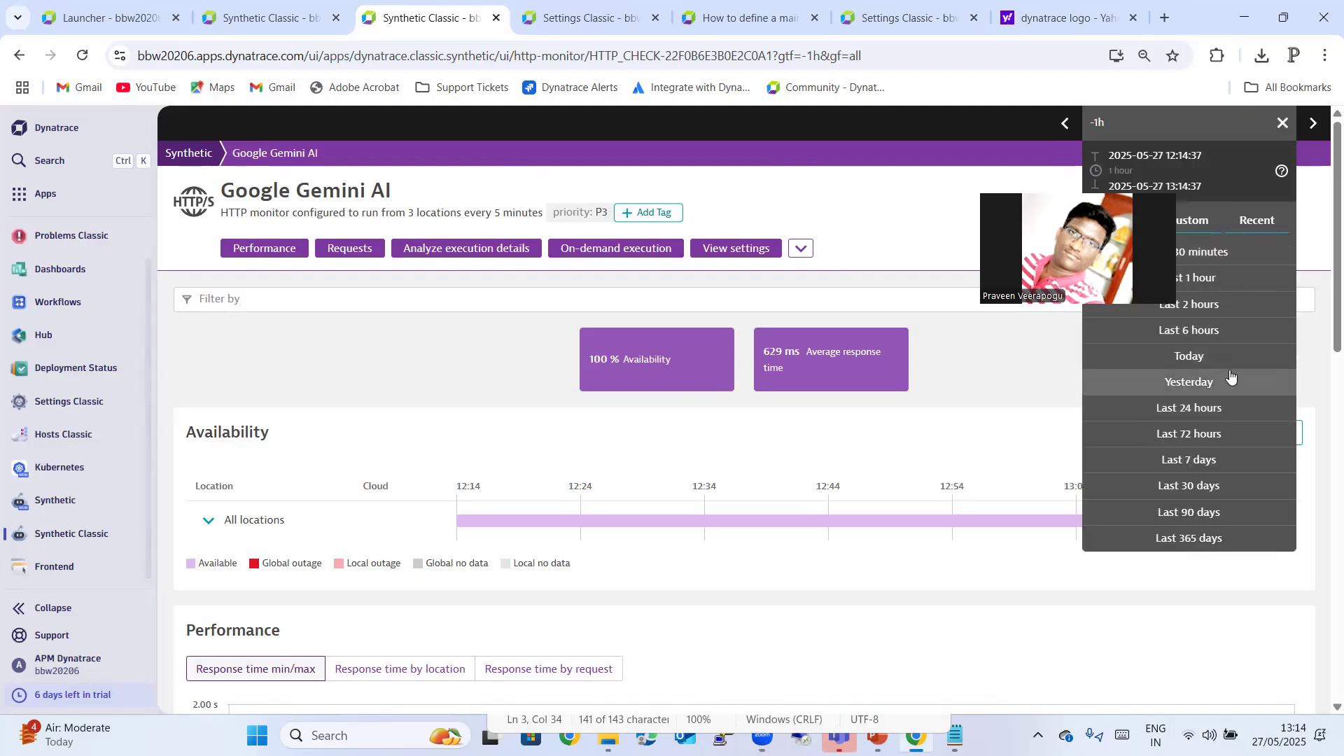
left_click(1252, 259)
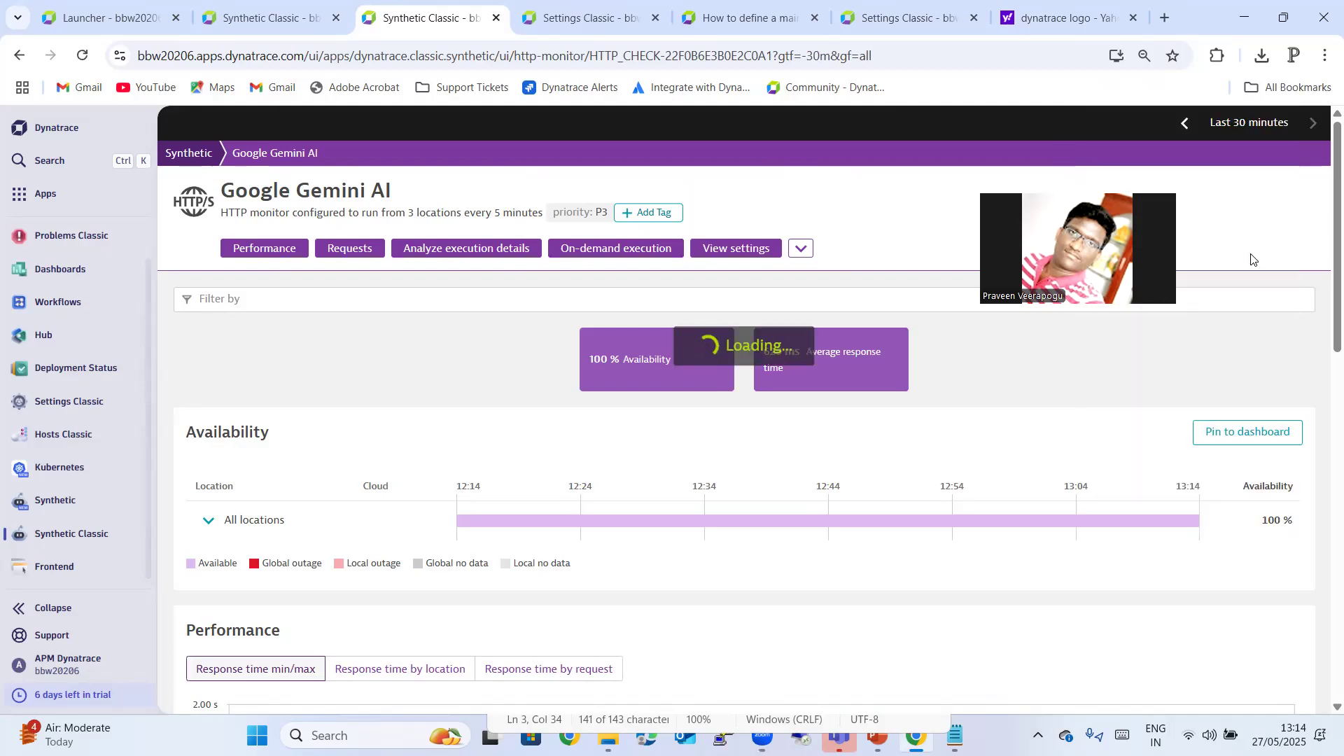
- Set the monitor's timeframe to the last 5 minutes and expand its availability by location
left_click(1252, 126)
key("BackSpace")
key("BackSpace")
key("BackSpace")
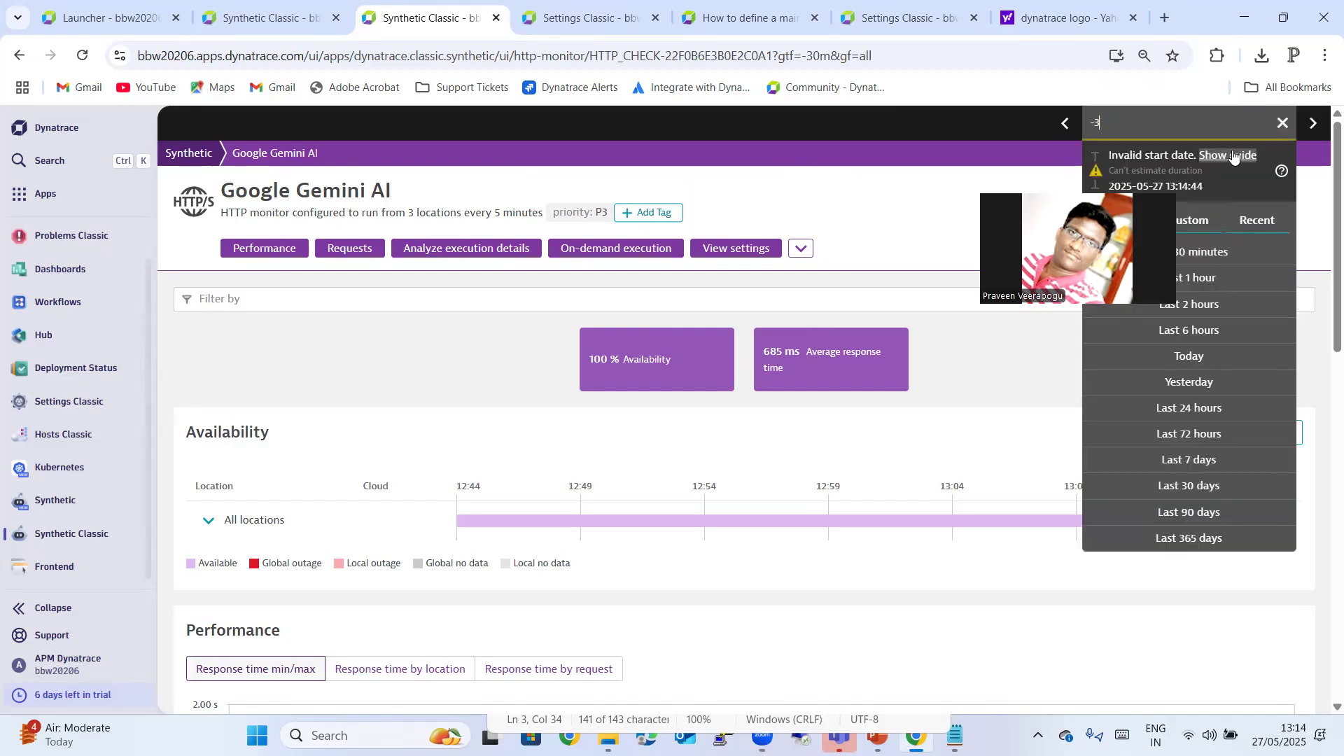
type("5m")
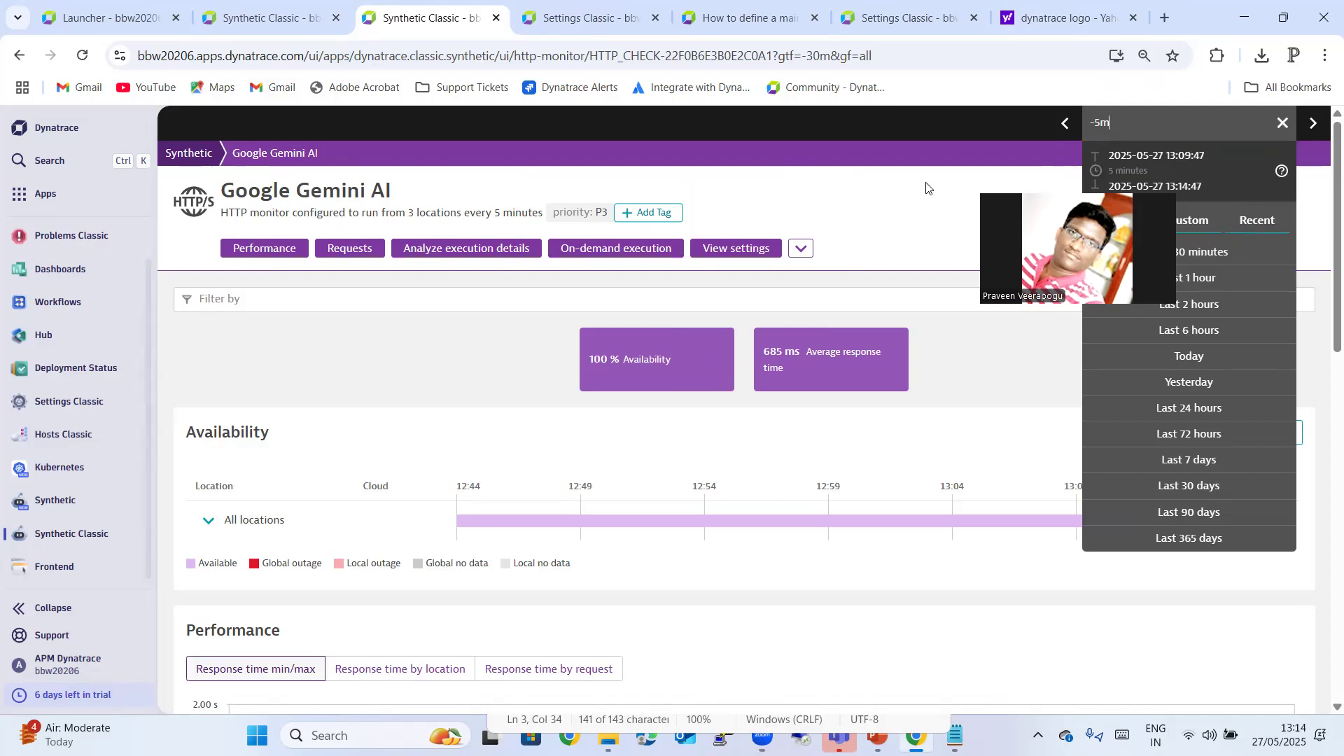
key("Return")
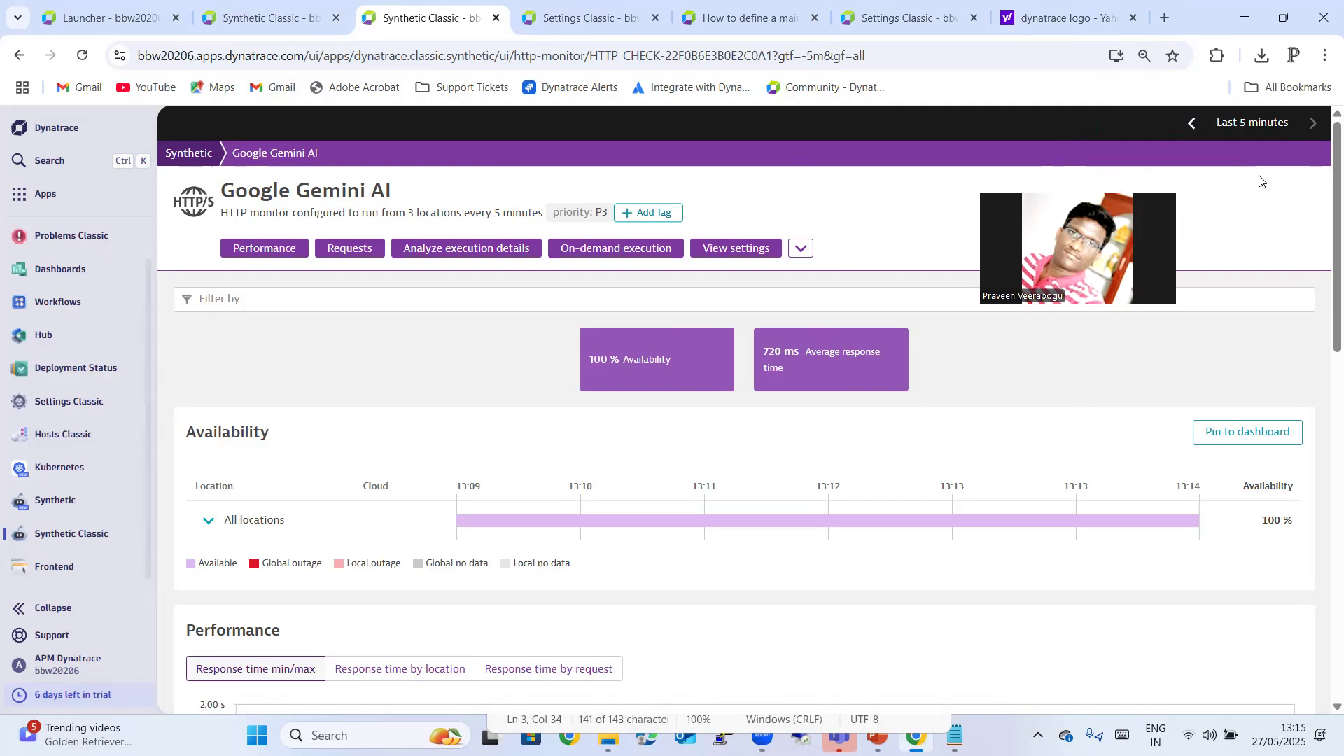
left_click(209, 520)
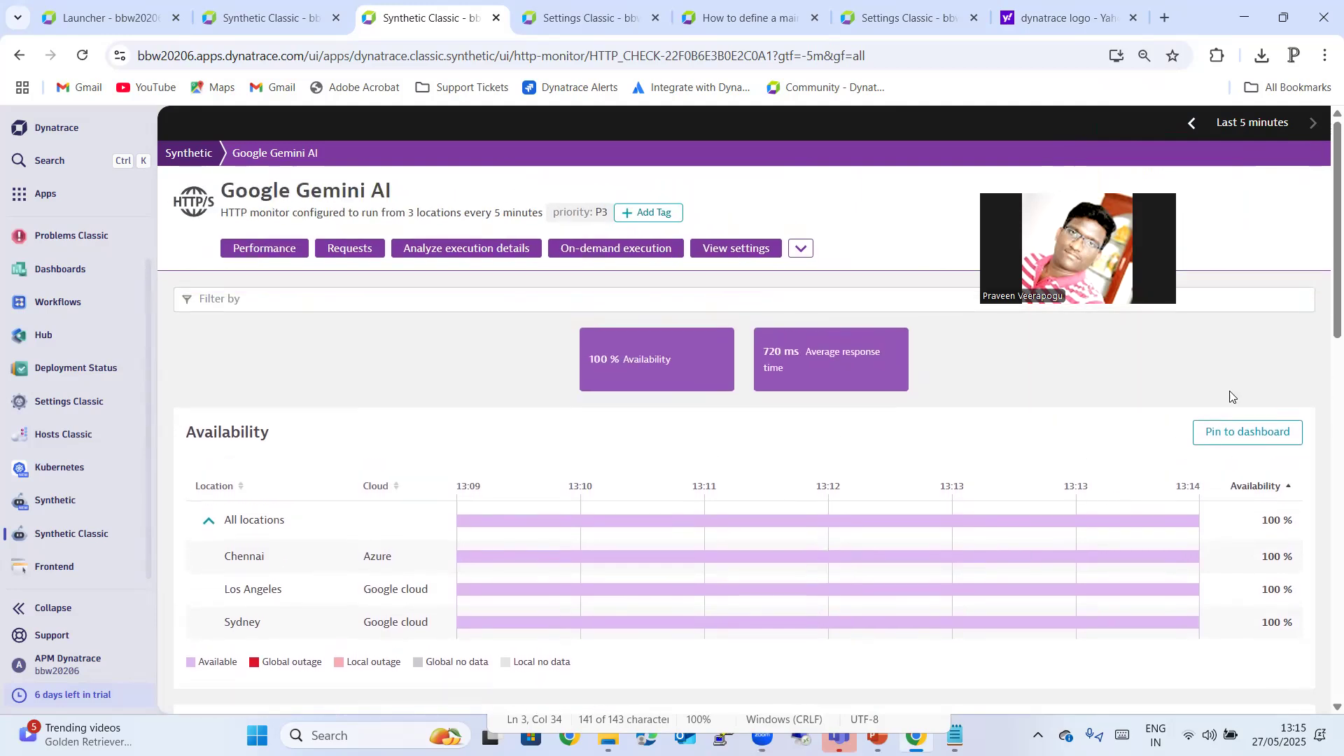
- Set the Google Gemini AI monitor's timeframe to the last 30 minutes and inspect the maintenance window marker on the availability timeline
left_click(1252, 122)
left_click(1229, 257)
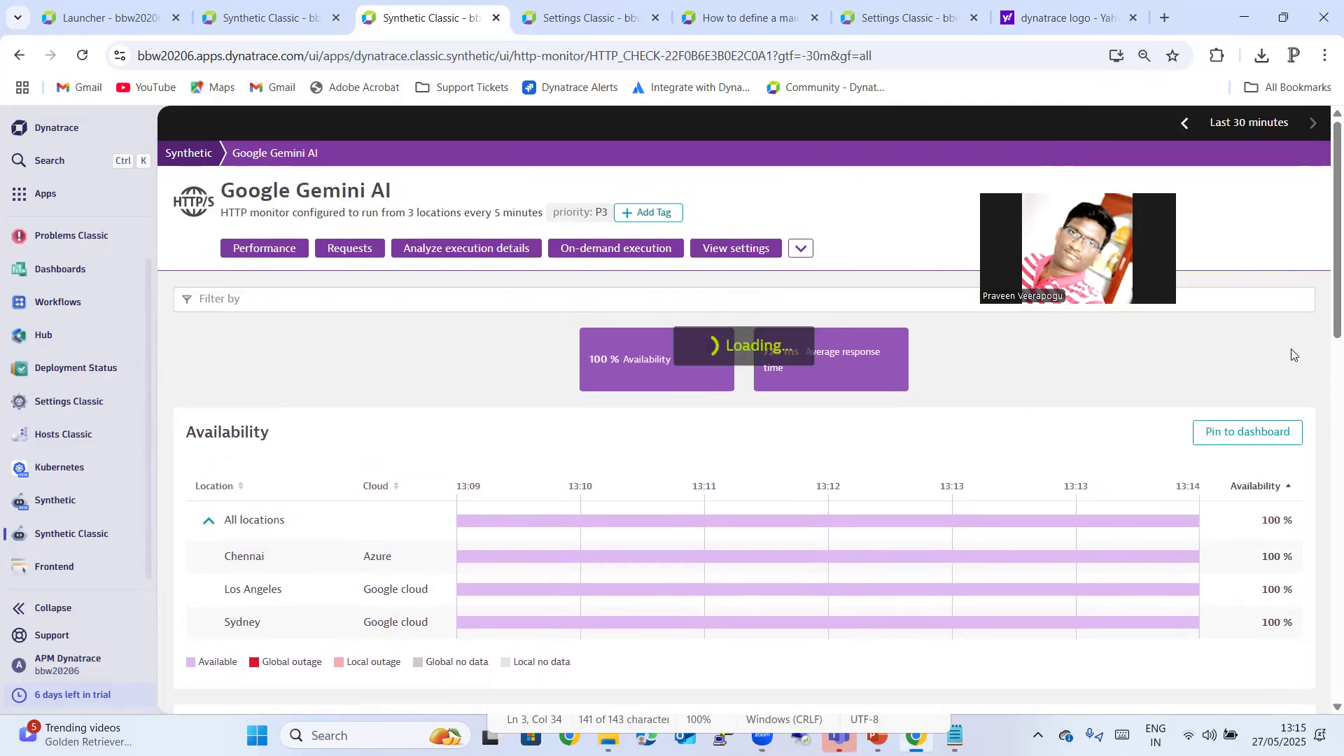
left_click(1198, 502)
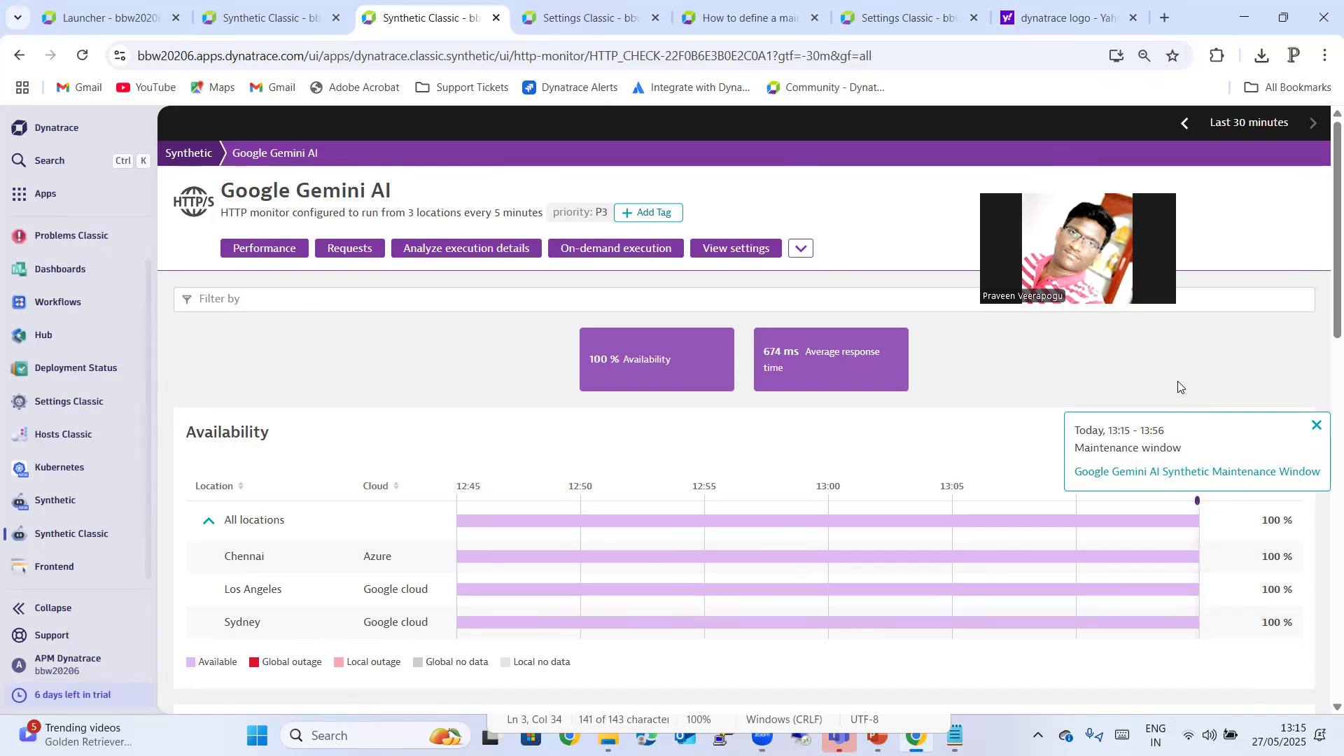
left_click(1316, 428)
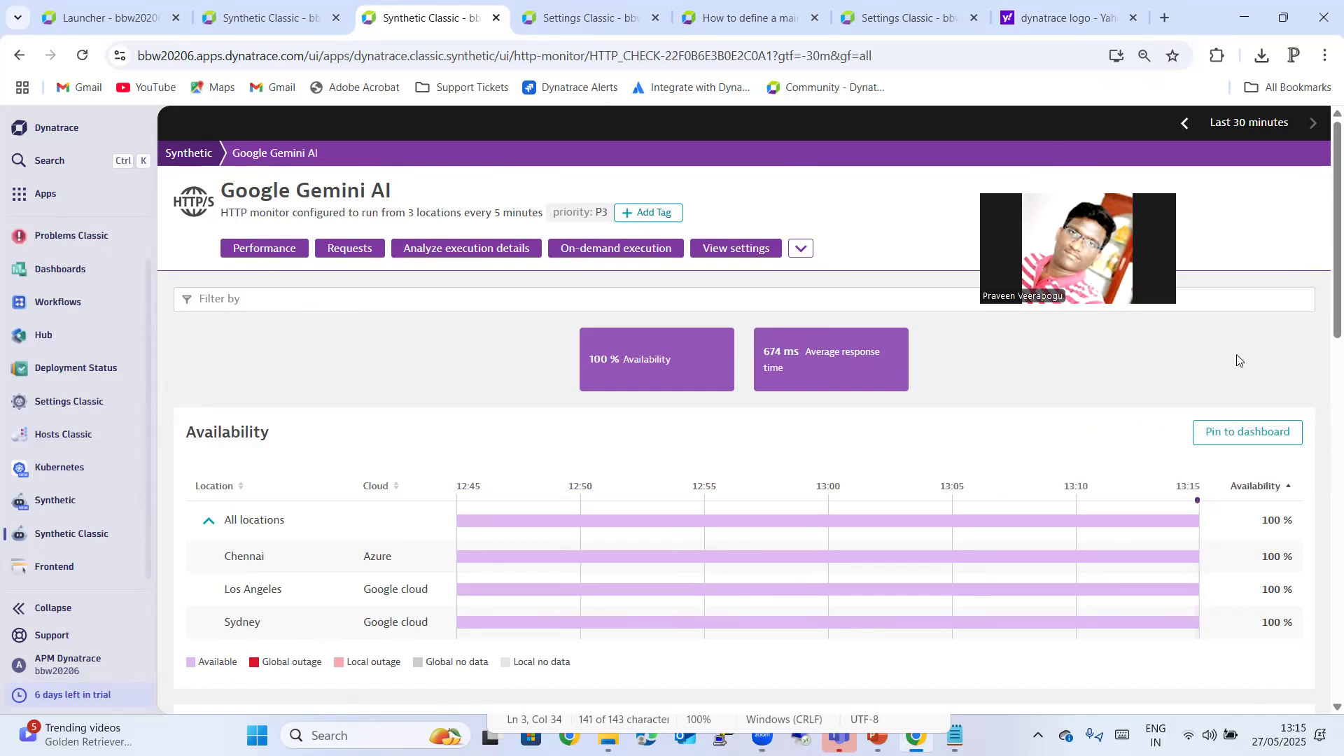
- View the monitor's availability over the last 24 hours, return to the last 30 minutes, and recheck the maintenance window marker's details
left_click(1243, 123)
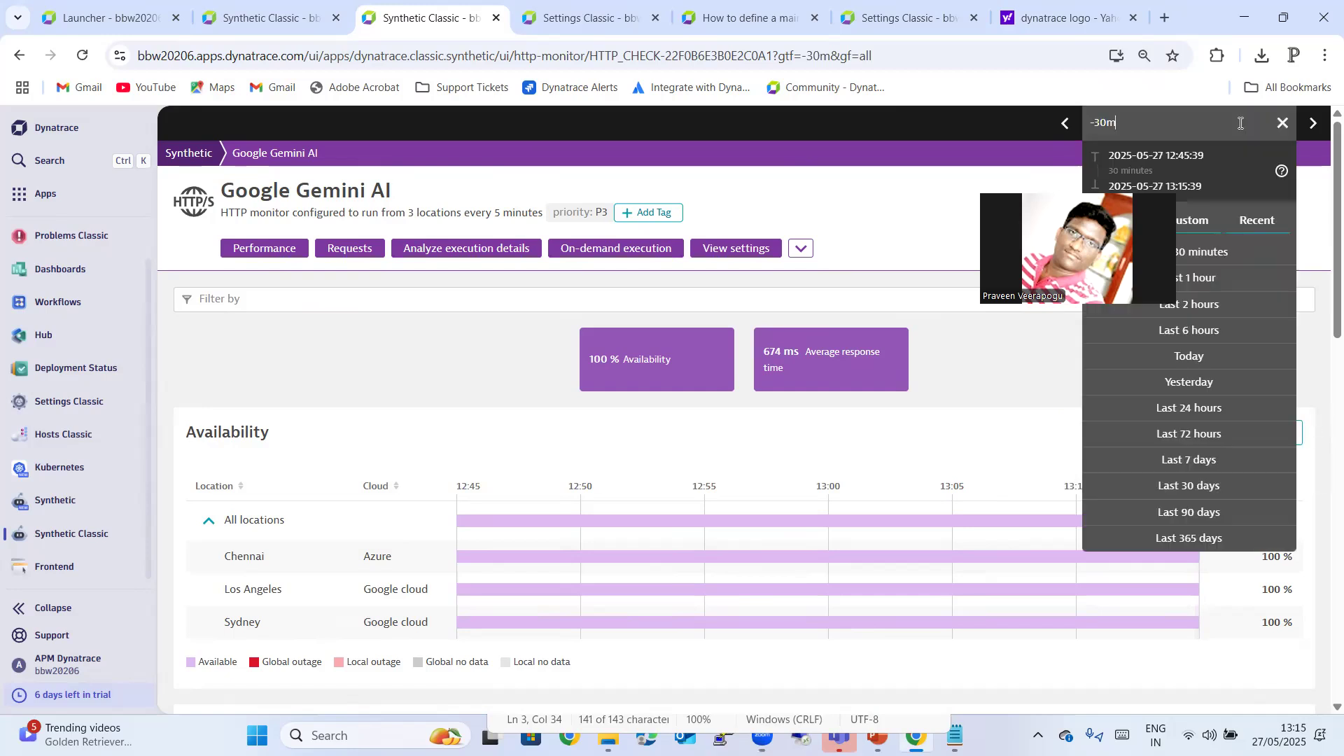
left_click(1232, 420)
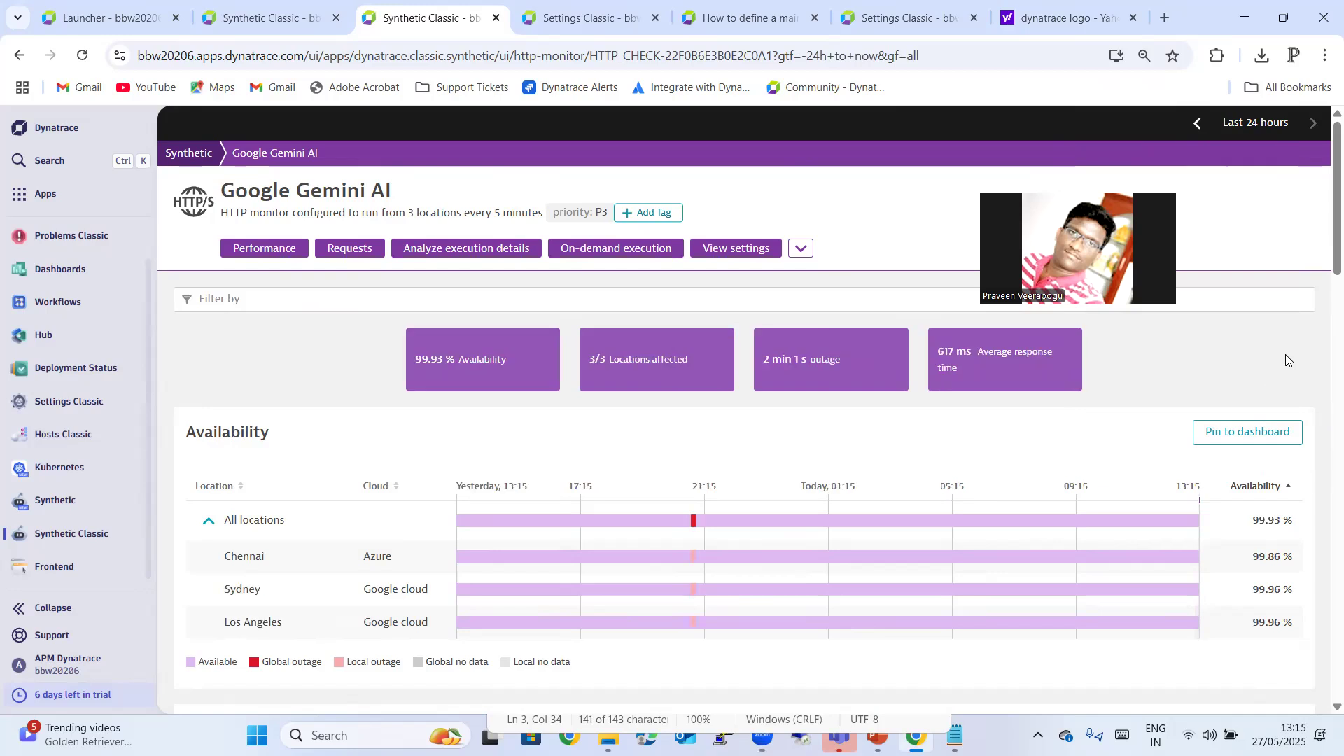
left_click(1245, 123)
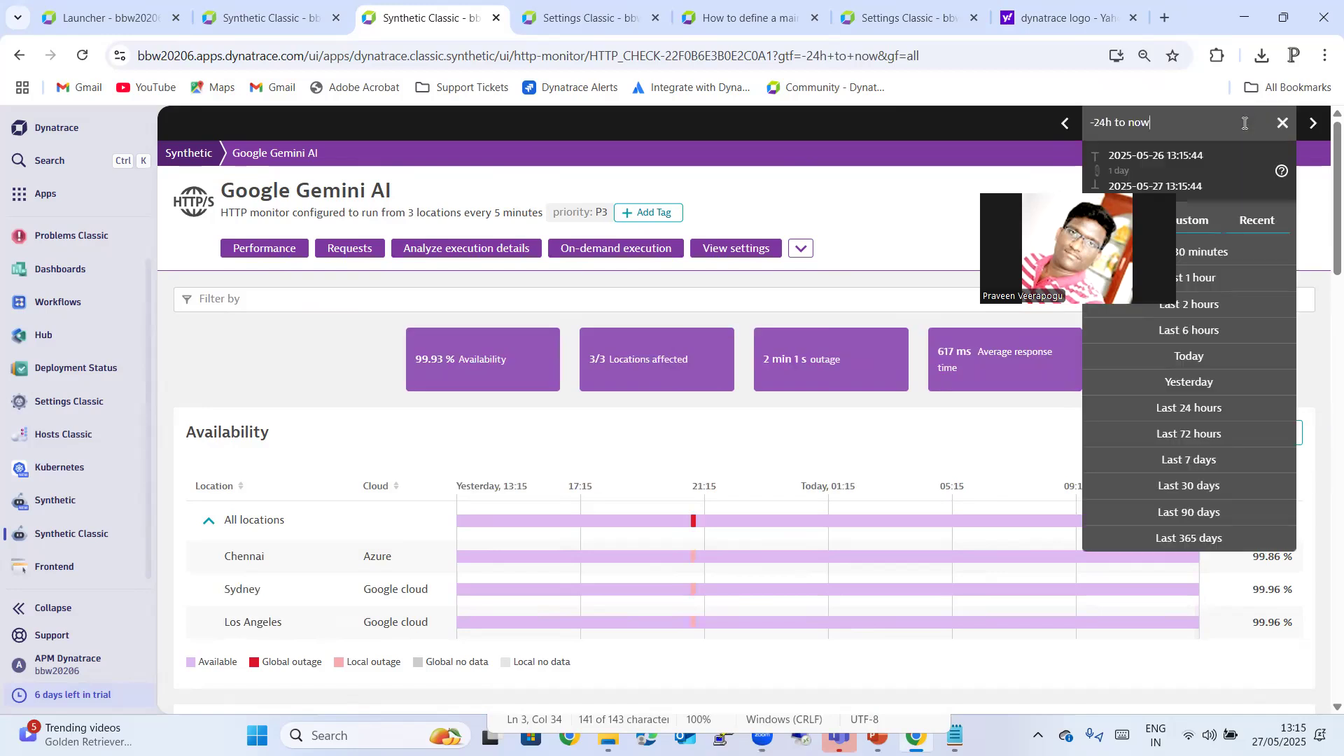
left_click(1245, 253)
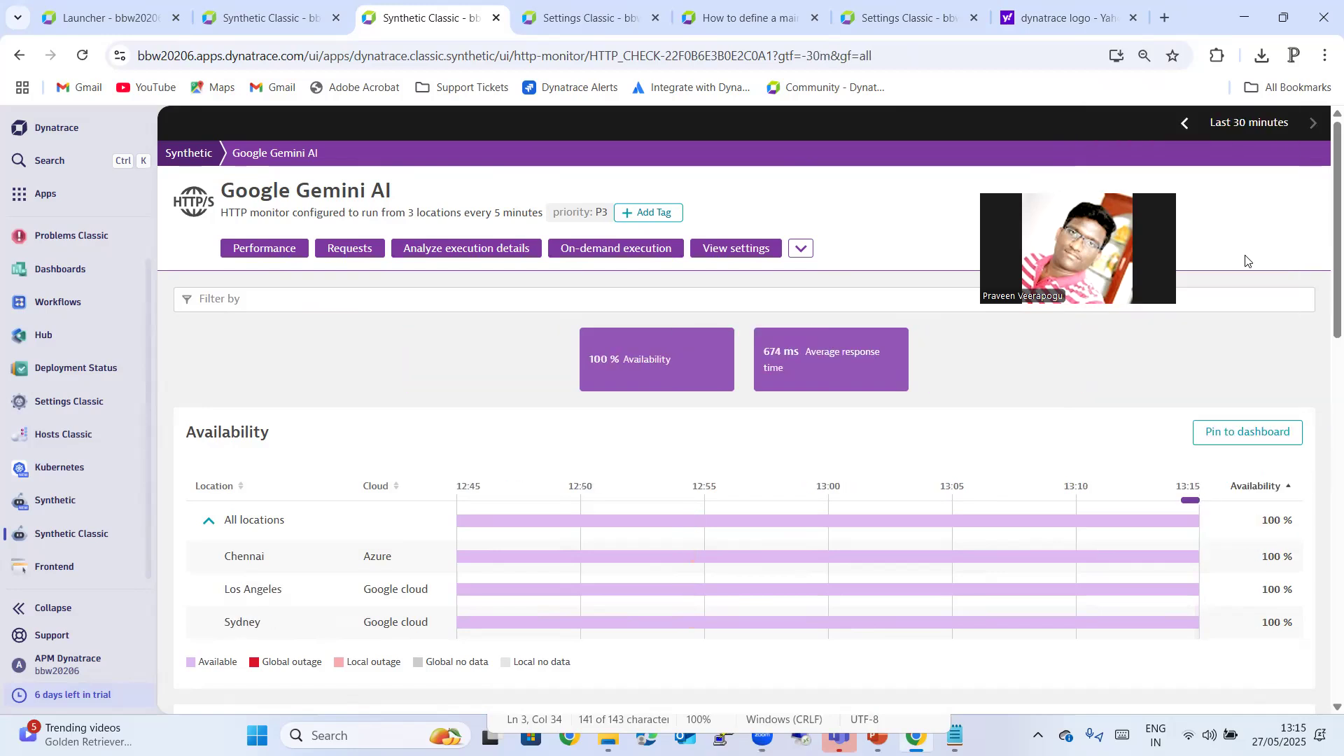
left_click(1191, 504)
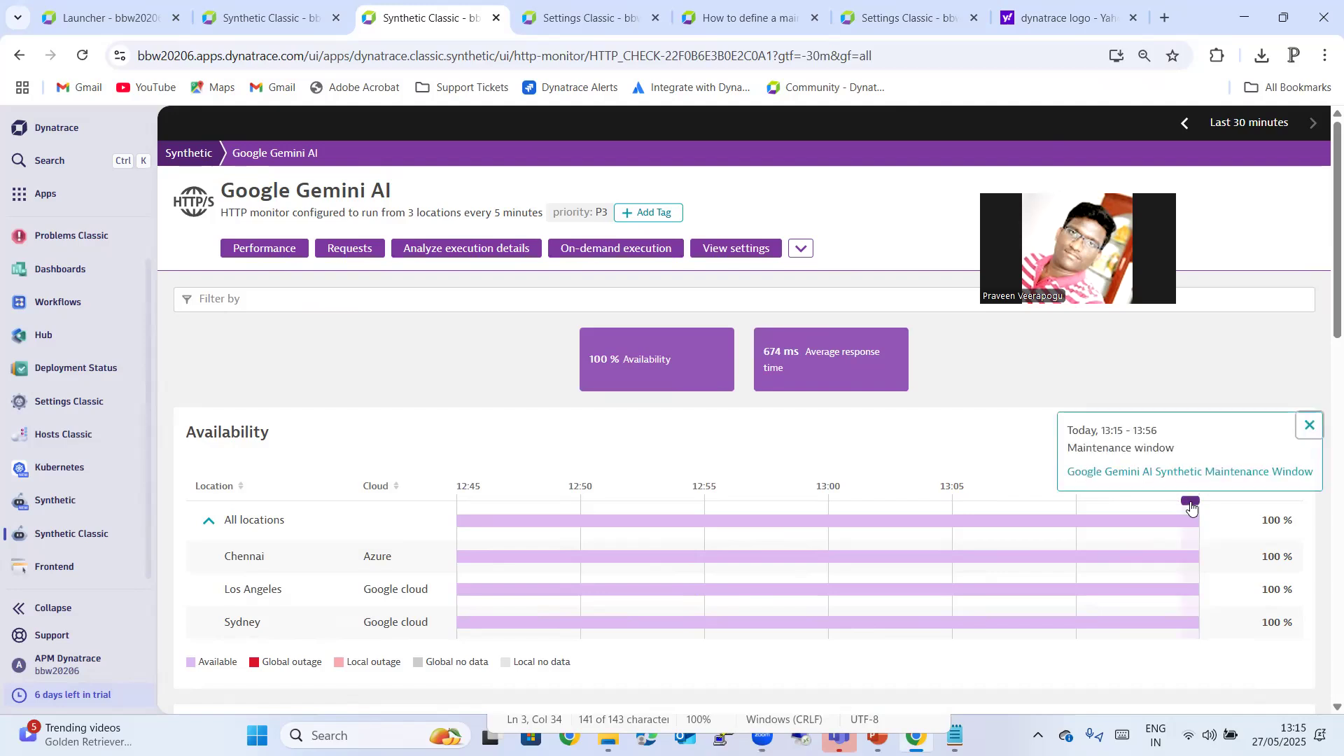
left_click(1305, 422)
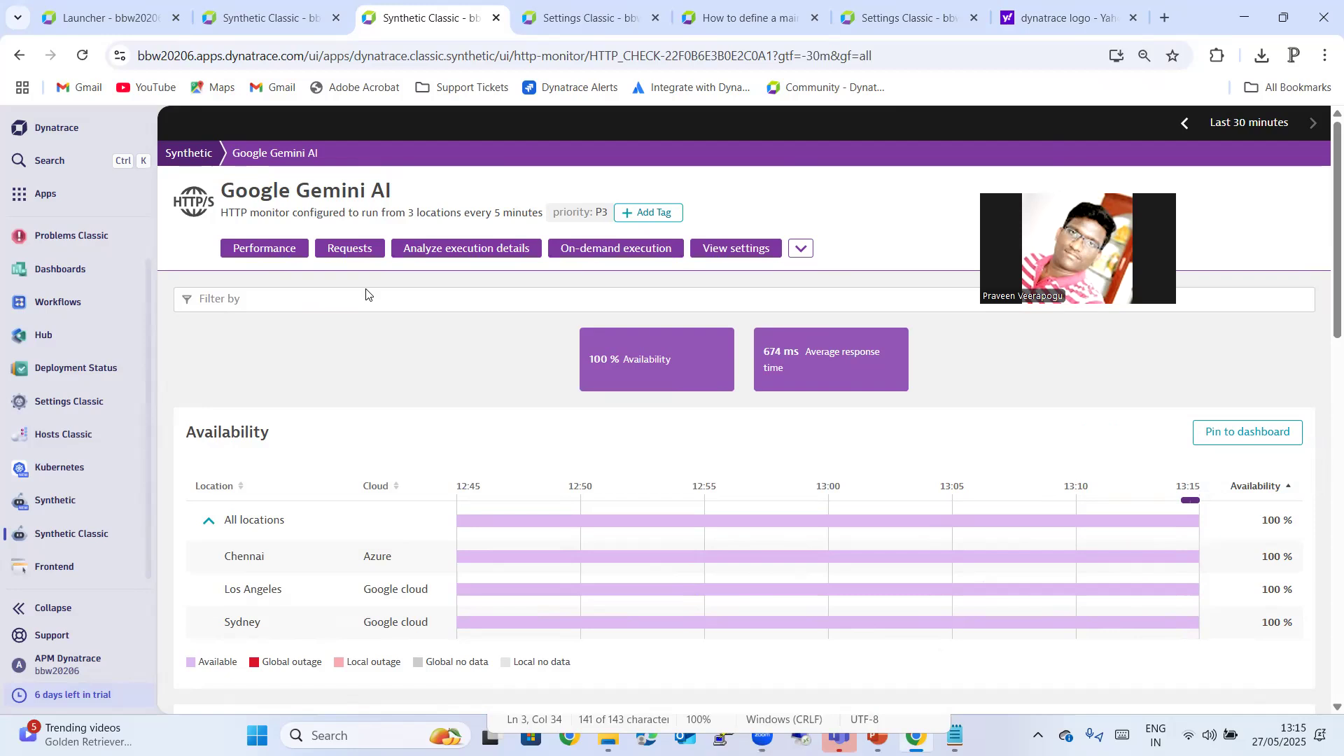
- Open the Dynatrace Home and veerpedia LakshadweepIslands monitors from the synthetic monitors list for comparison, viewing Dynatrace Home over the last 30 minutes
left_click(279, 24)
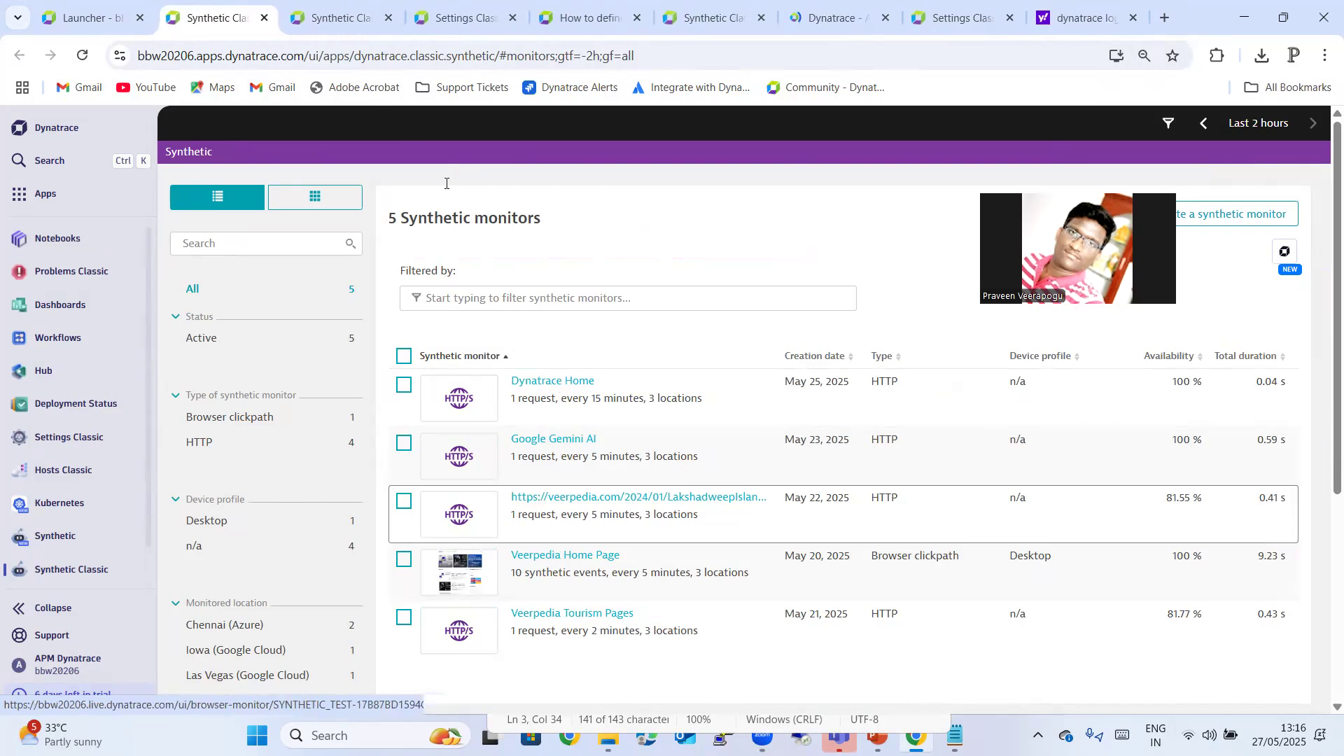
left_click(346, 28)
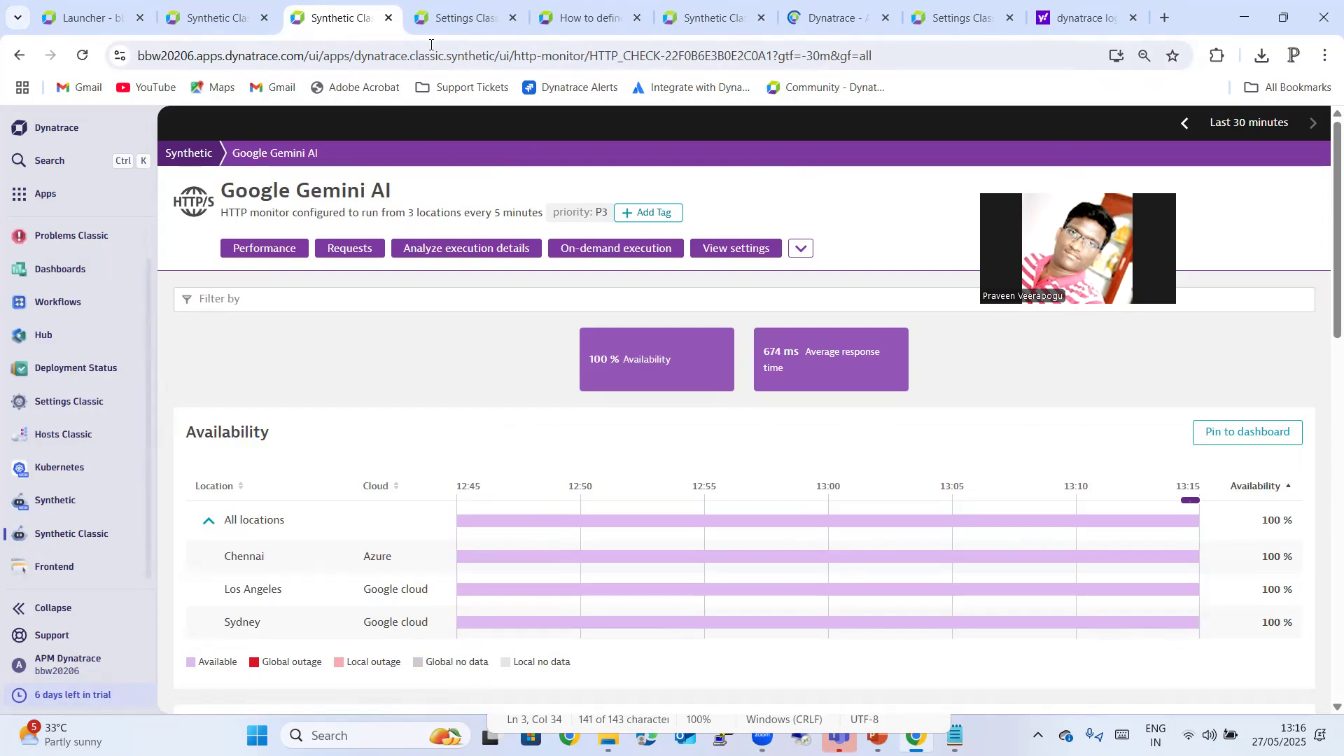
left_click(477, 31)
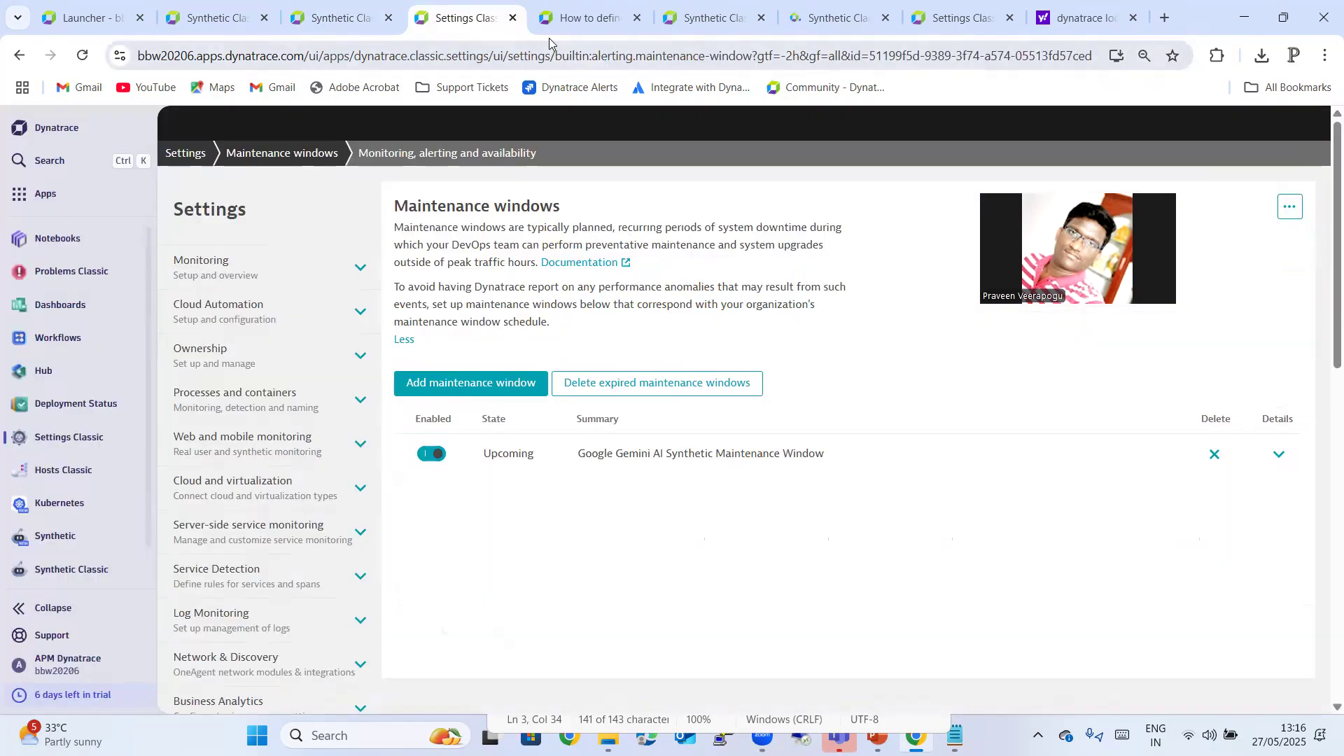
left_click(556, 32)
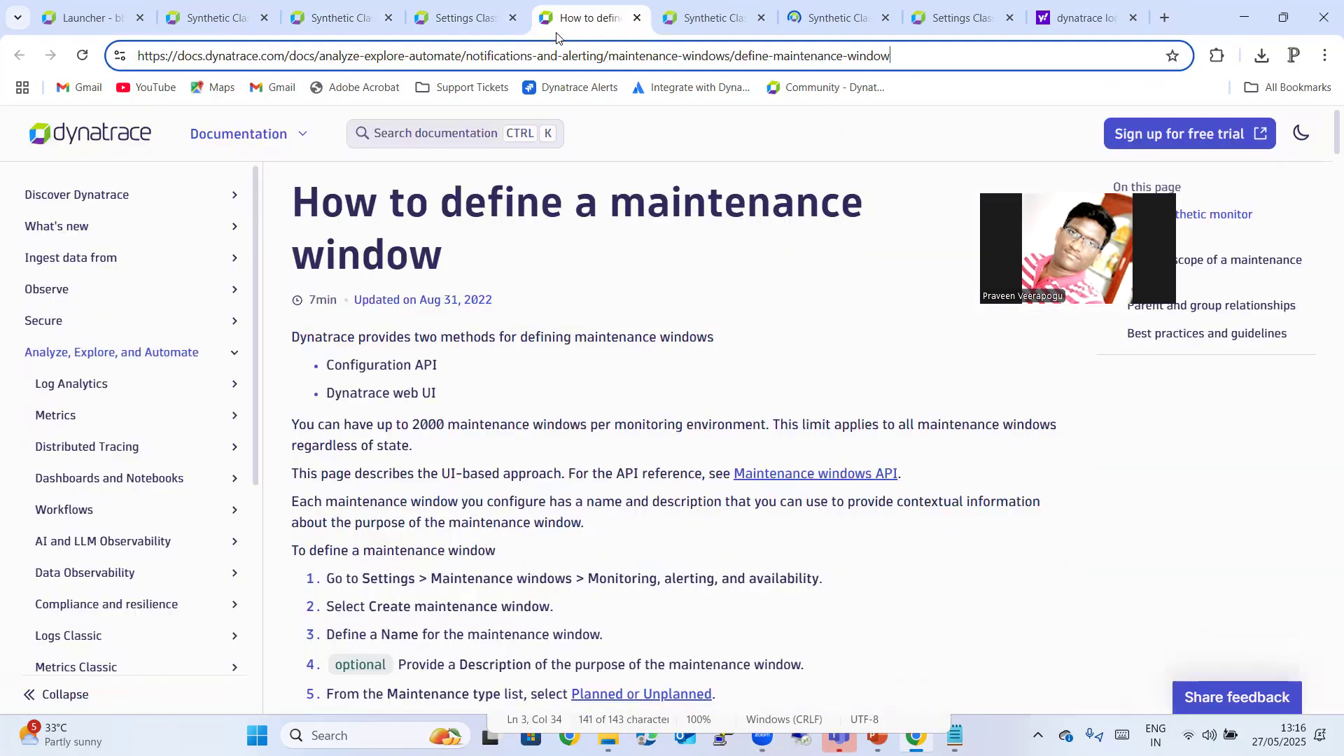
left_click(674, 35)
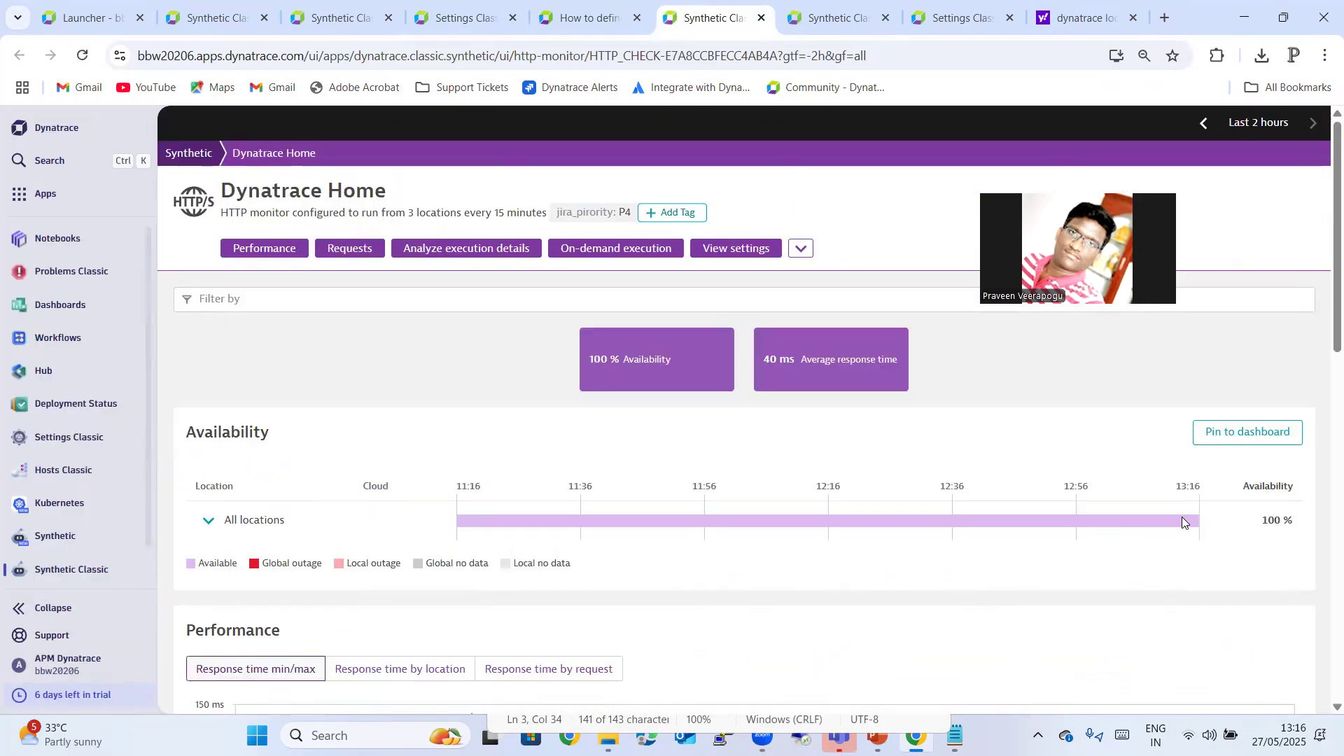
left_click(1260, 122)
left_click(1256, 254)
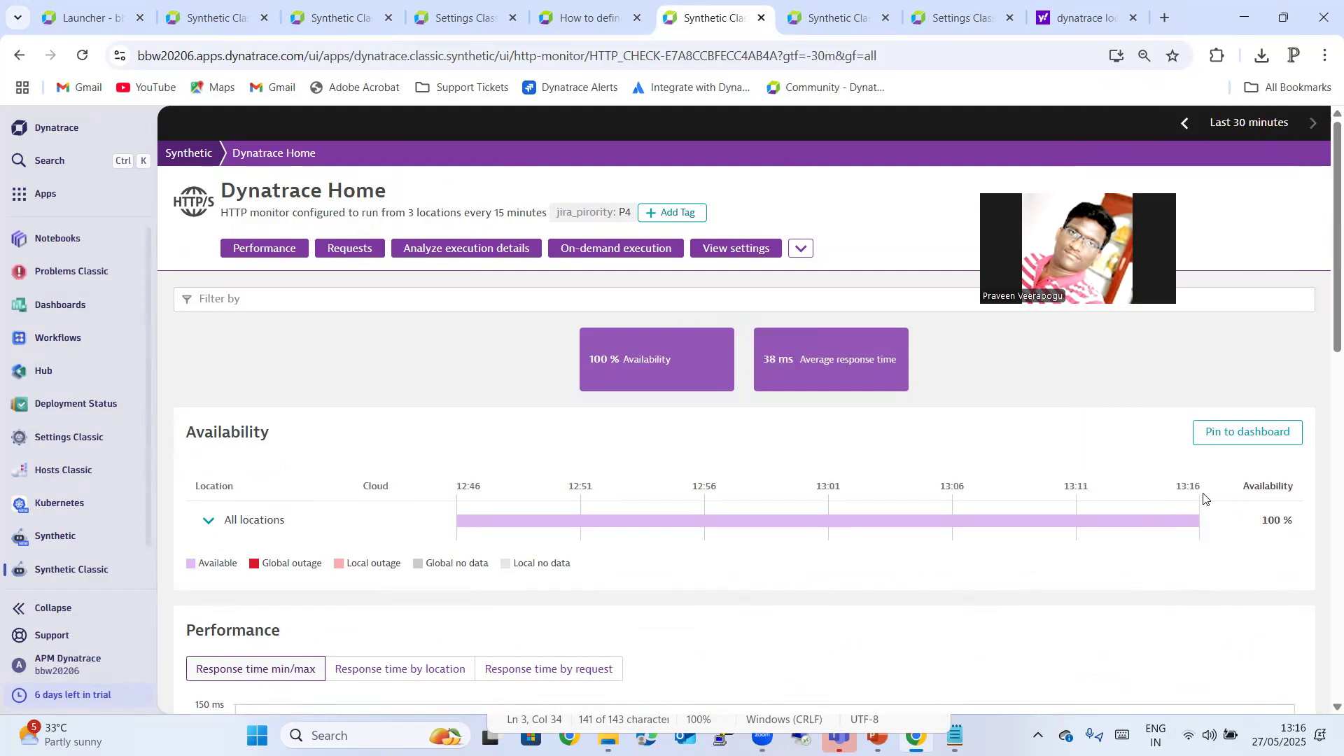
left_click(853, 31)
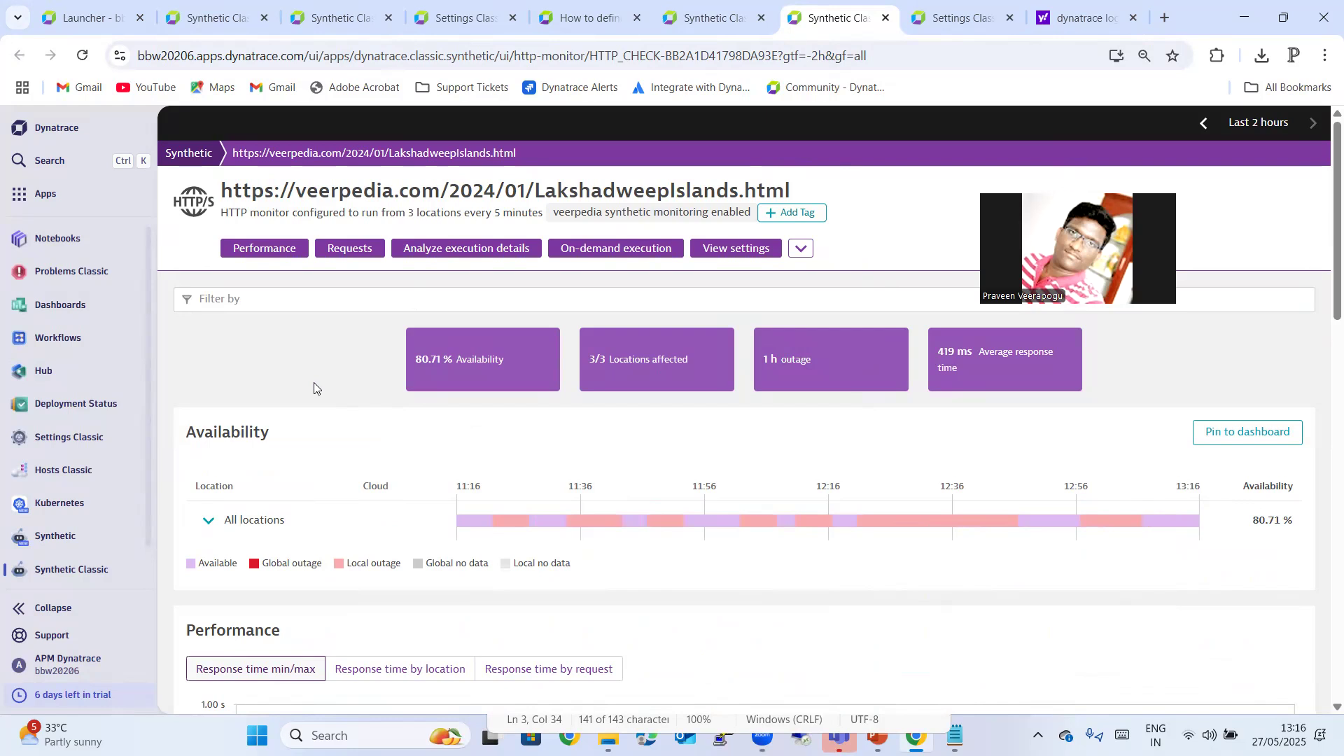
- Review the properties and schedule of the Google Gemini AI Synthetic Maintenance Window, and return to the Google Gemini AI monitor's page
left_click(561, 26)
left_click(424, 29)
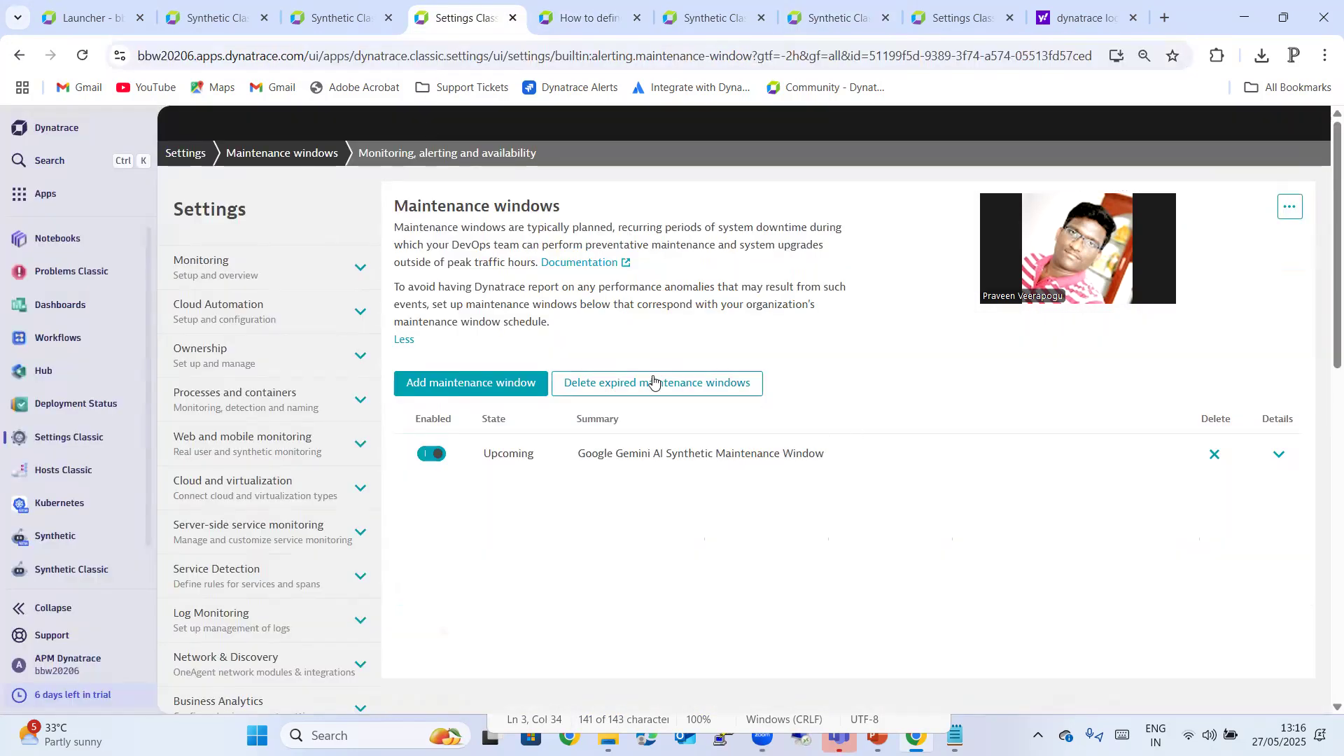
left_click(972, 467)
scroll(737, 322, "down", 9)
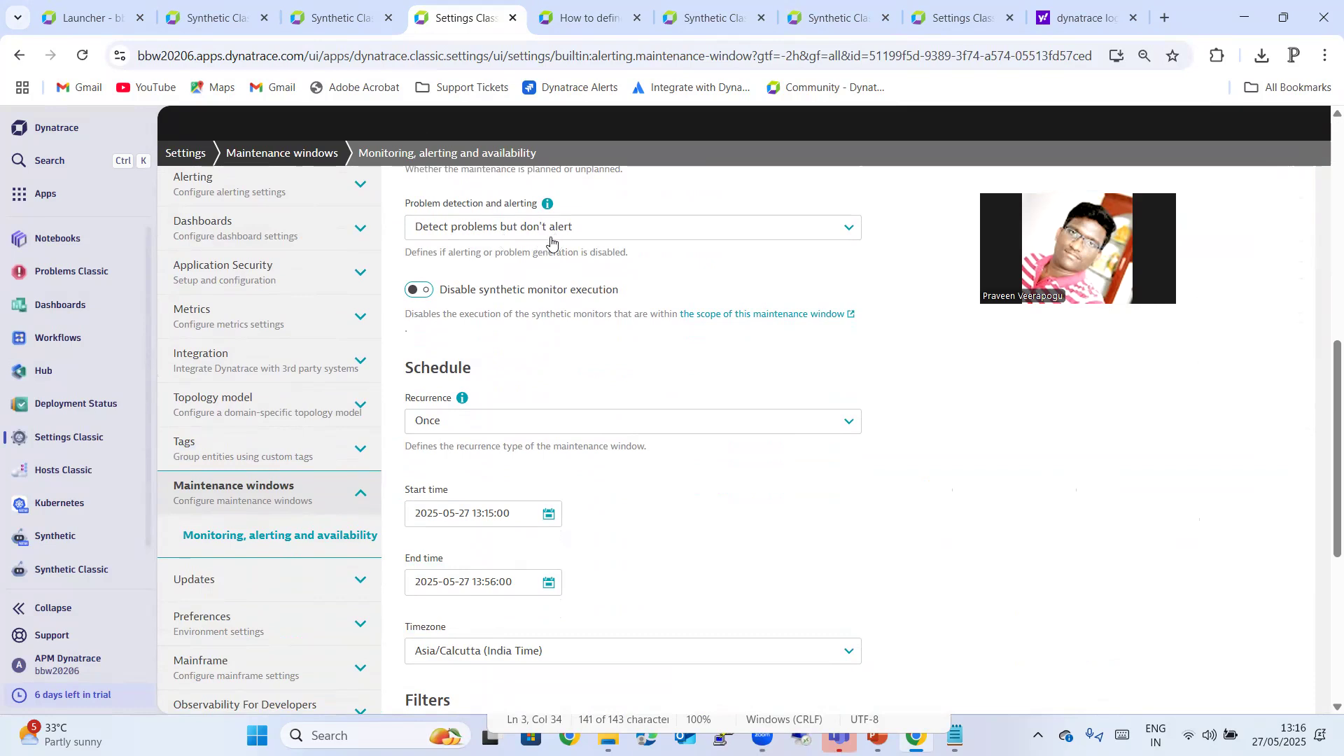
scroll(694, 400, "down", 5)
scroll(694, 400, "up", 15)
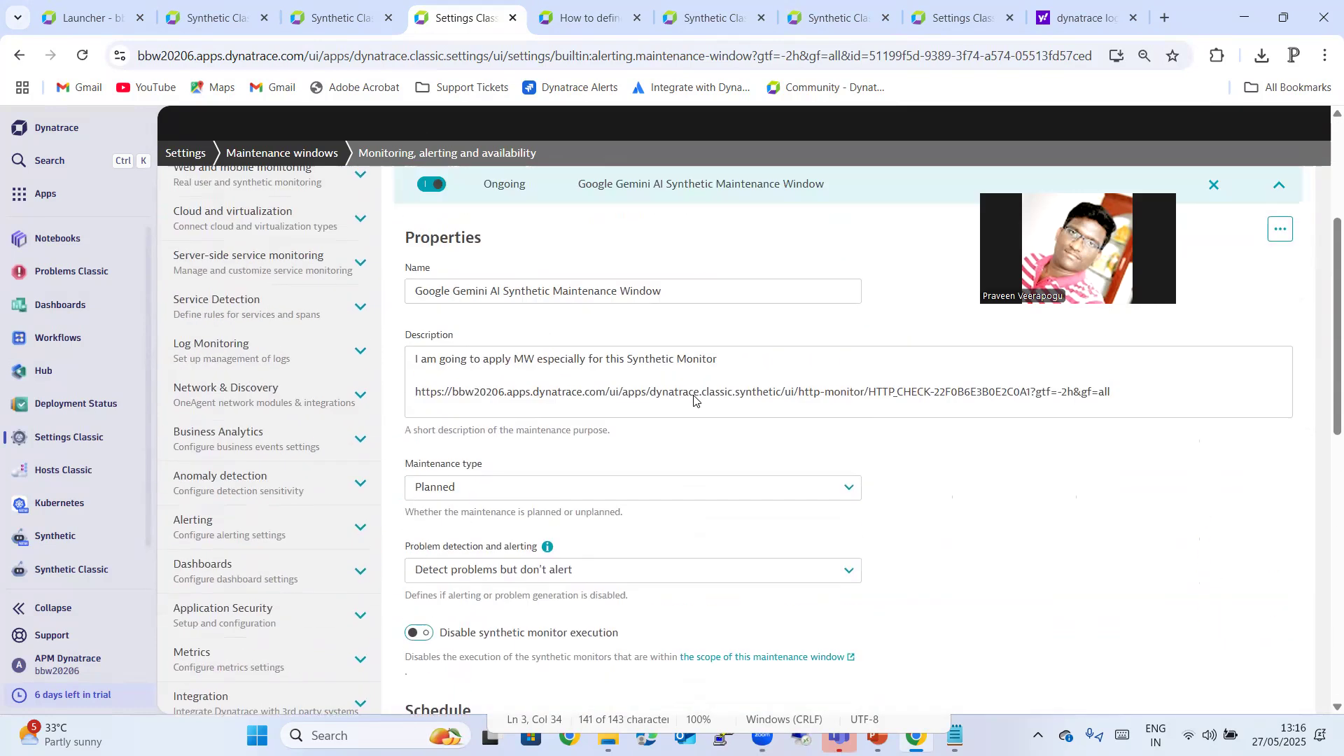
left_click(357, 28)
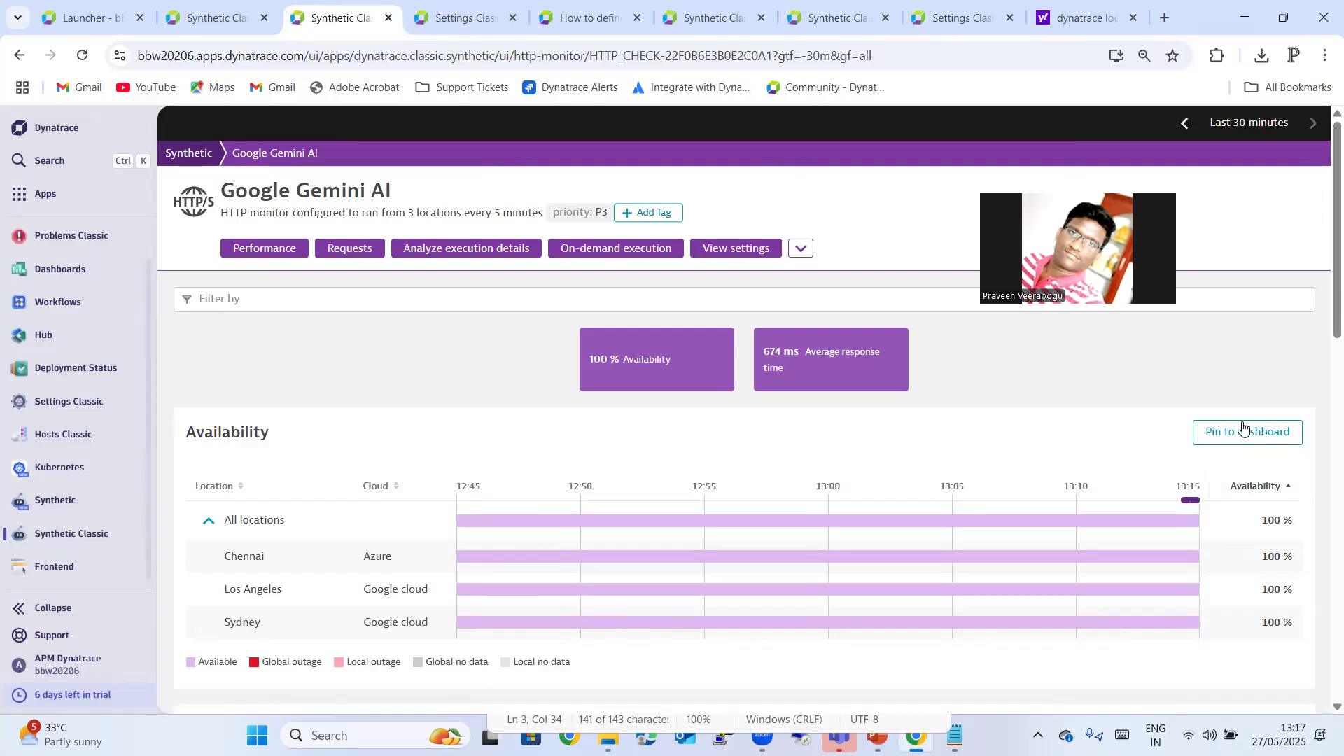